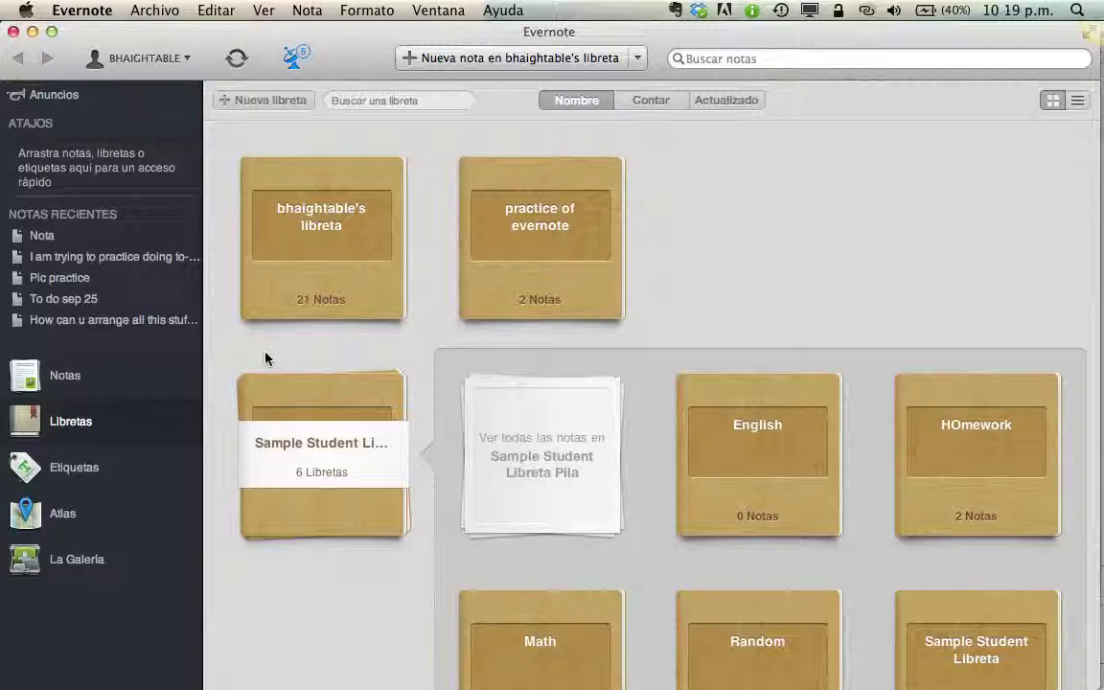
# Step: Switch to the PowerPoint presentation, show the Tag Notes slide, and return to the Evernote notebooks
pyautogui.press('super+Tab')
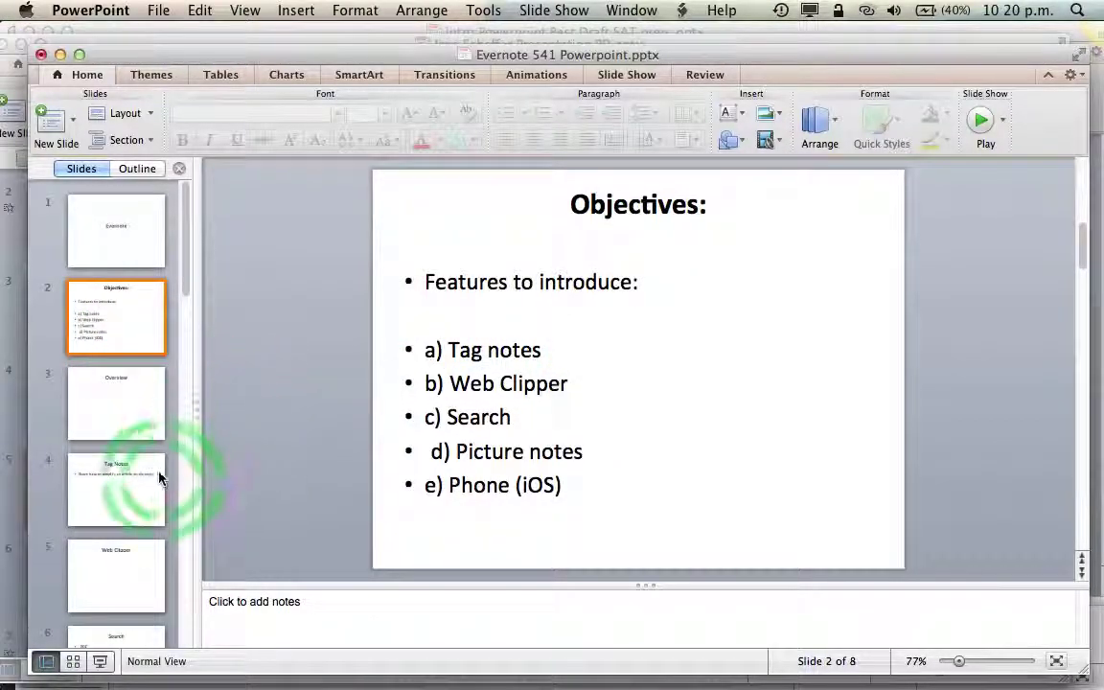
pyautogui.click(131, 486)
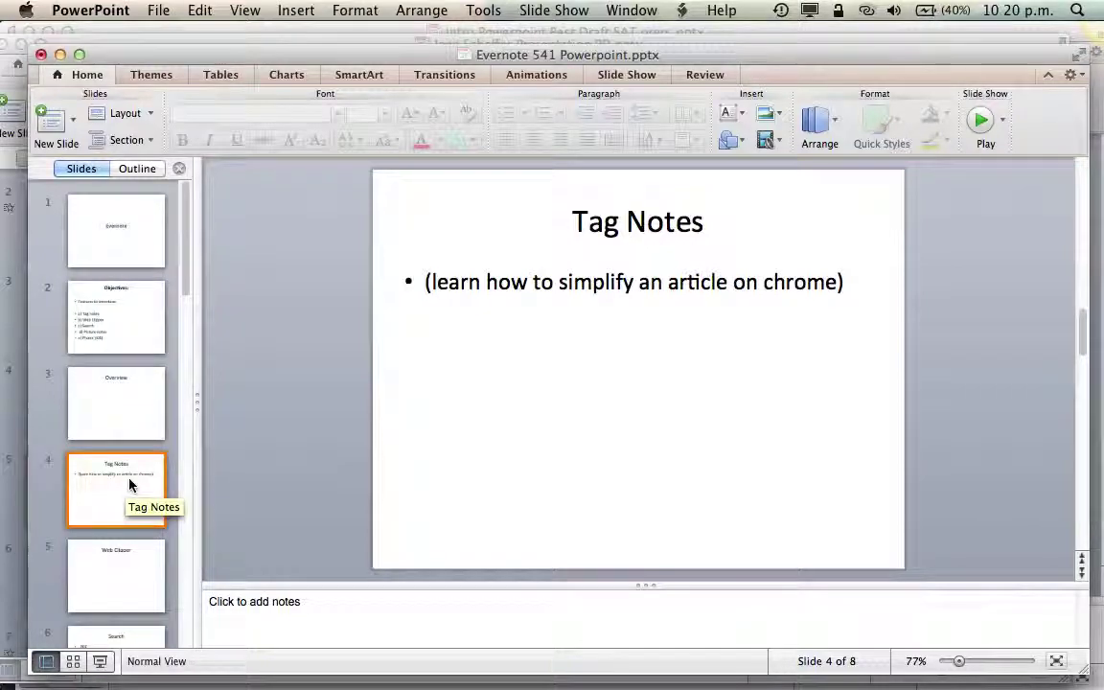
pyautogui.press('super+Tab')
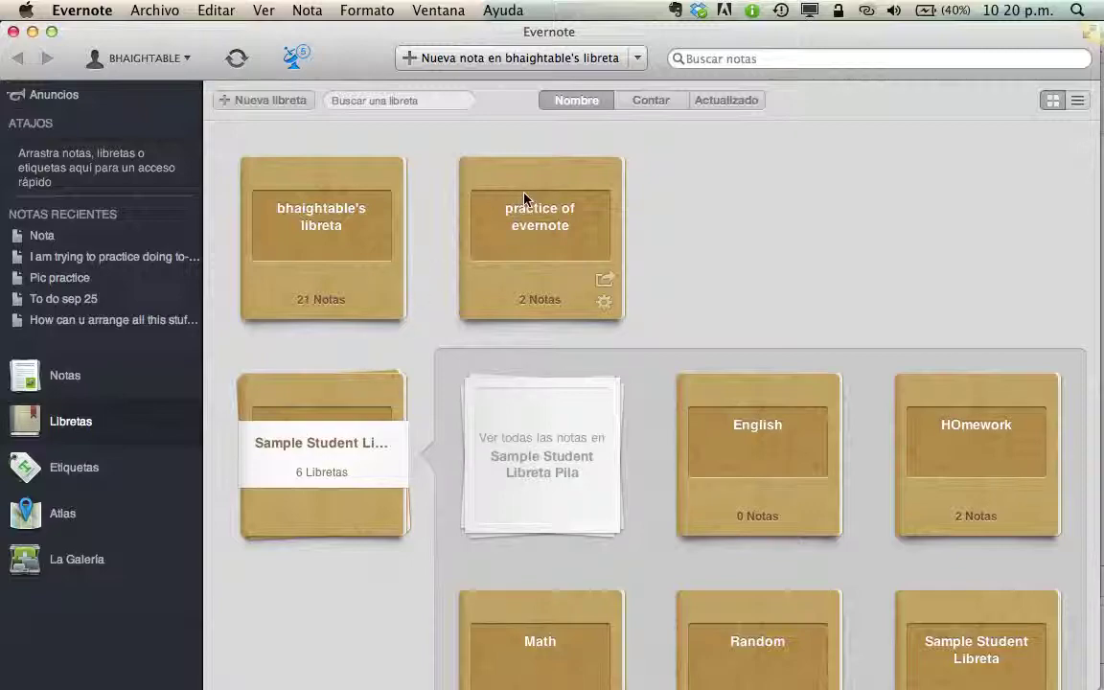
pyautogui.moveTo(524, 199); pyautogui.dragTo(454, 362)
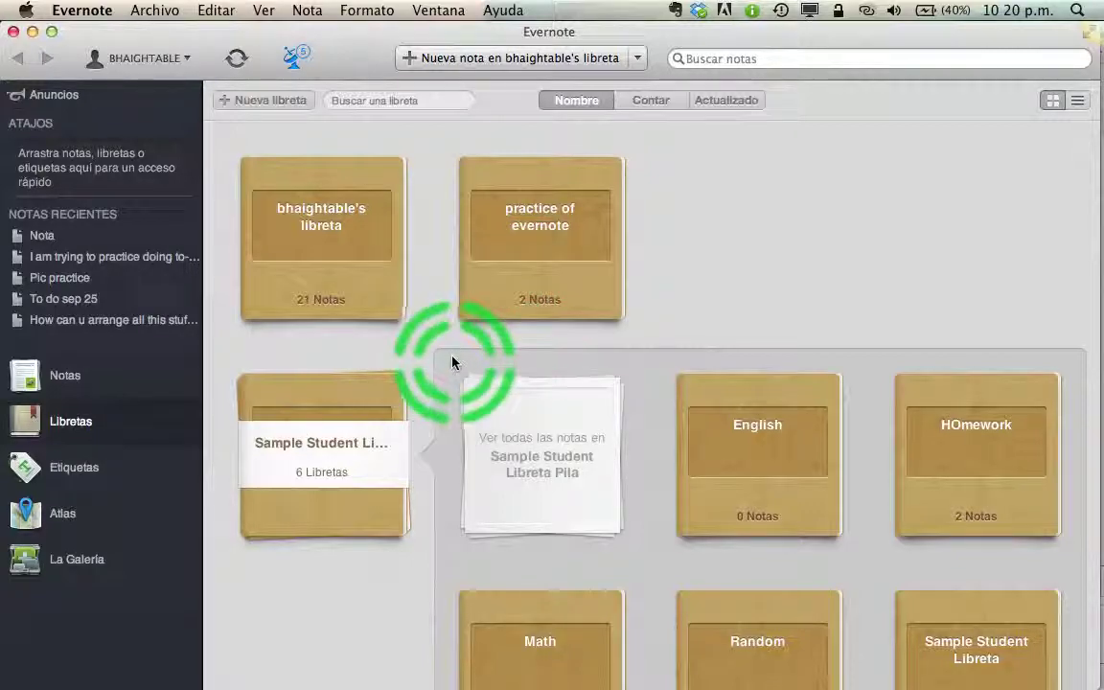
# Step: Switch to the Week Seven Overview and Assignments page in Firefox
pyautogui.press('super+Tab')
pyautogui.press('super+Tab')
pyautogui.press('super+Tab')
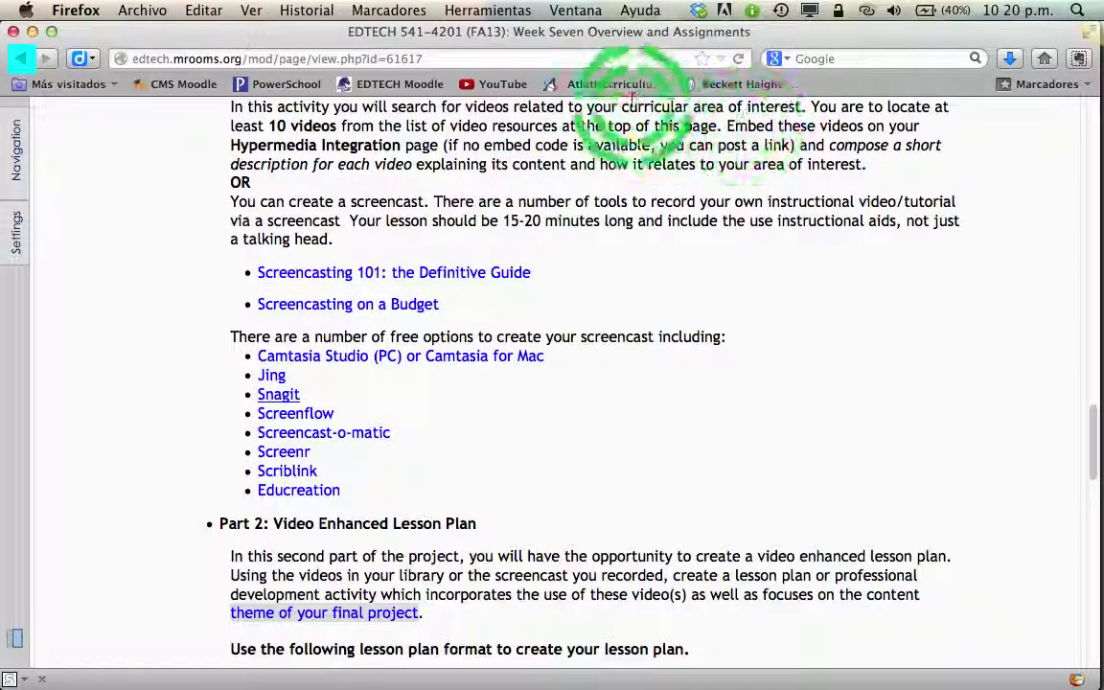
# Step: Try to open the Week Seven Overview and Assignments page in Chrome using its address copied from Firefox
pyautogui.click(417, 55)
pyautogui.press('super+c')
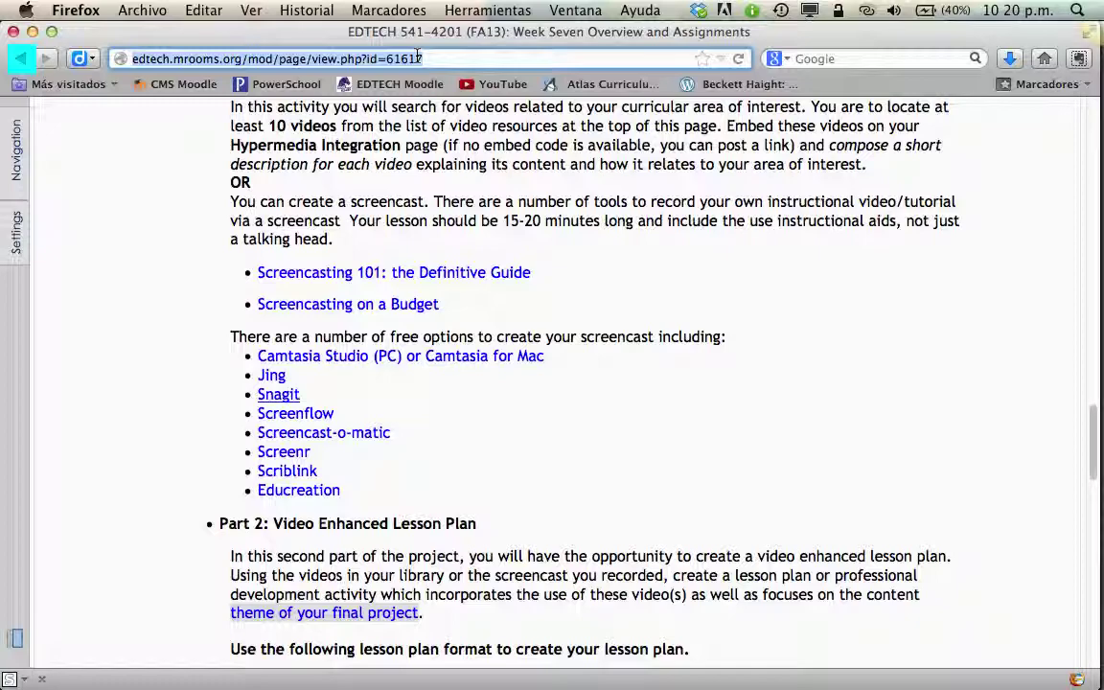
pyautogui.press('super+space')
pyautogui.write('h')
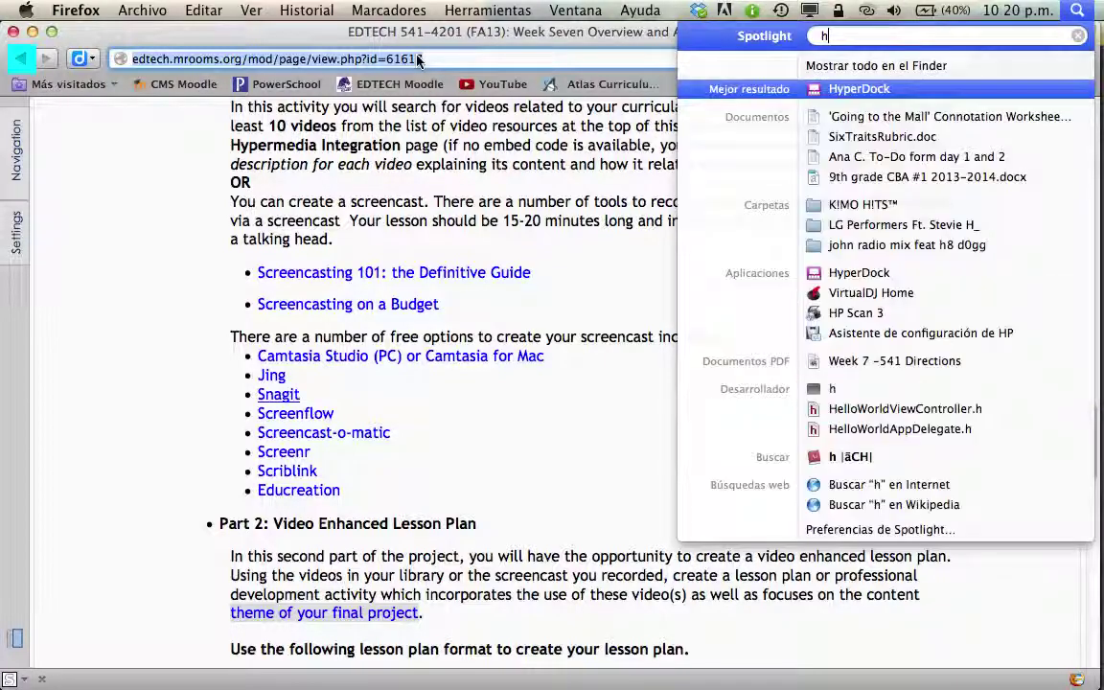
pyautogui.press('BackSpace')
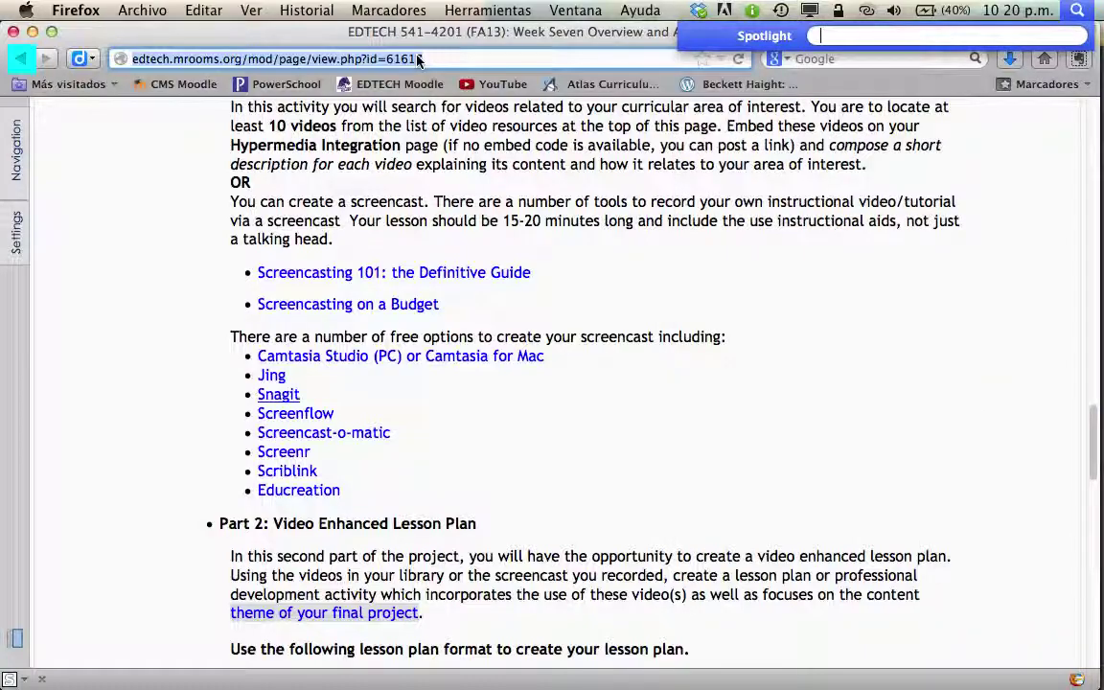
pyautogui.write('chr')
pyautogui.press('Return')
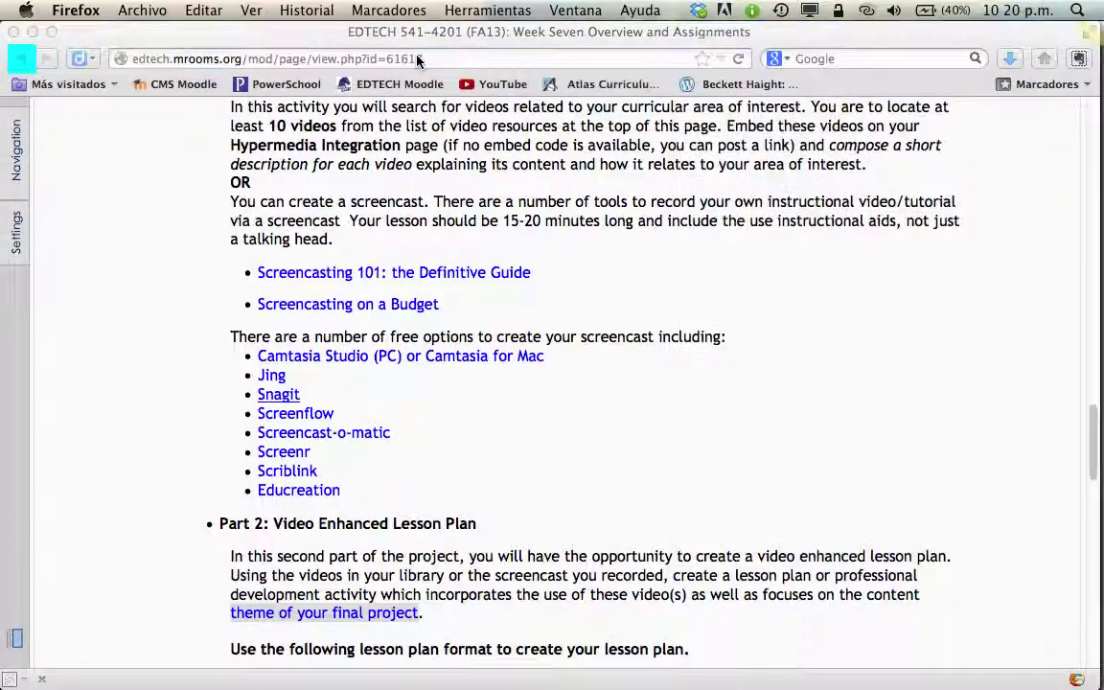
pyautogui.click(407, 70)
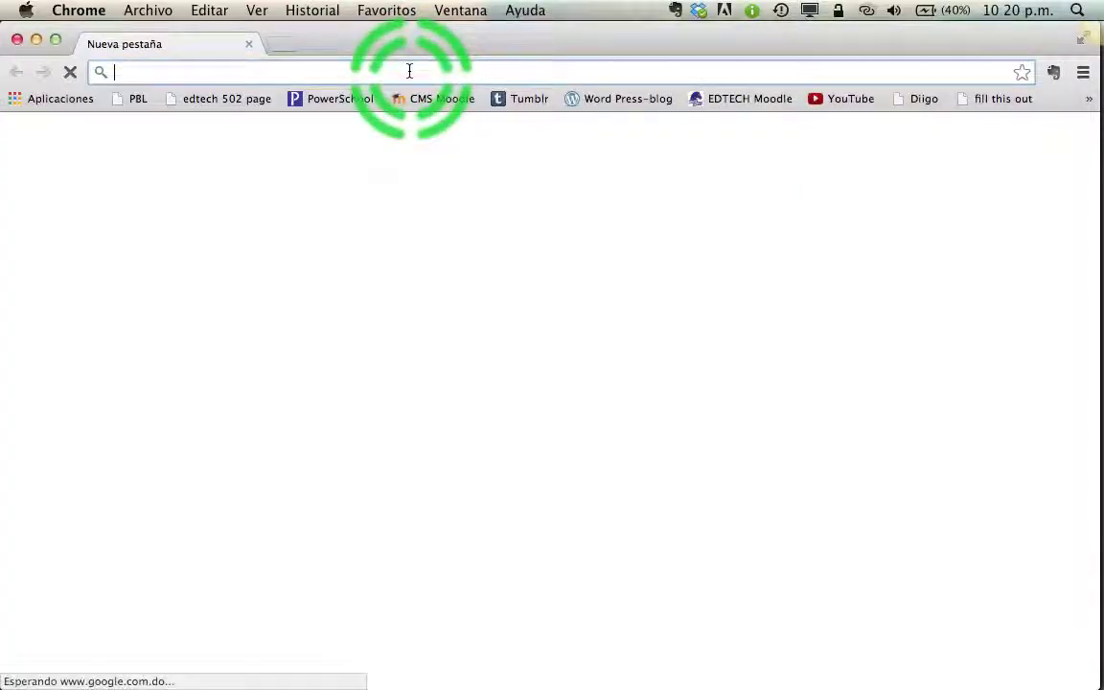
pyautogui.press('super+v')
pyautogui.press('Return')
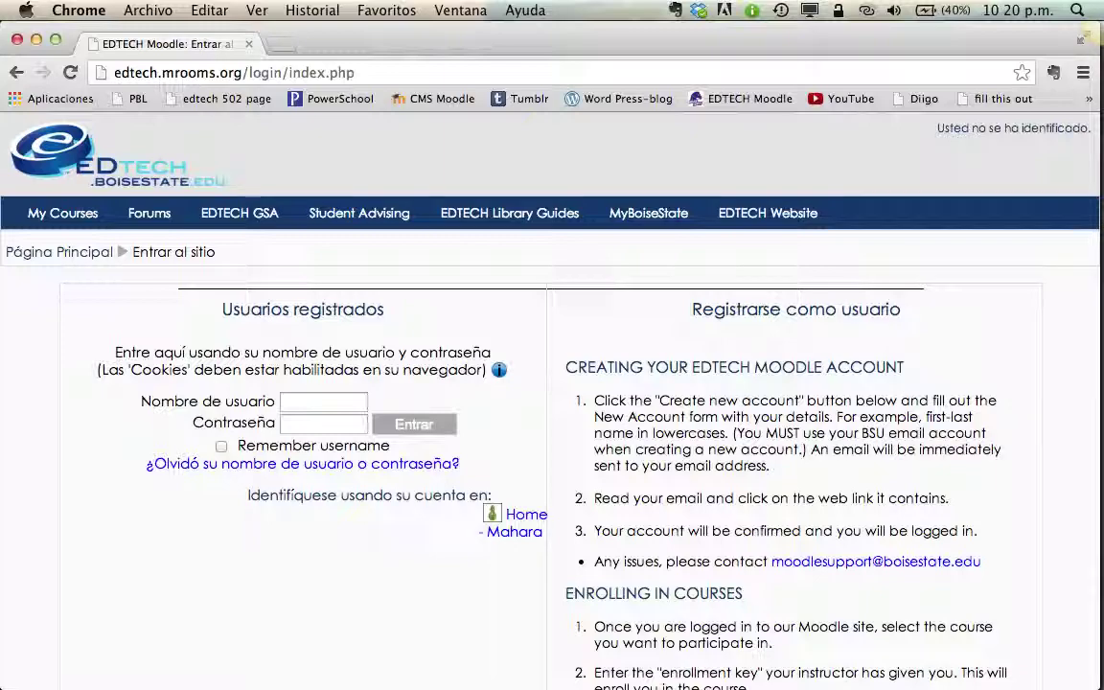
# Step: Close the EDTECH Moodle login page in Chrome and return to the course page in Firefox
pyautogui.click(322, 296)
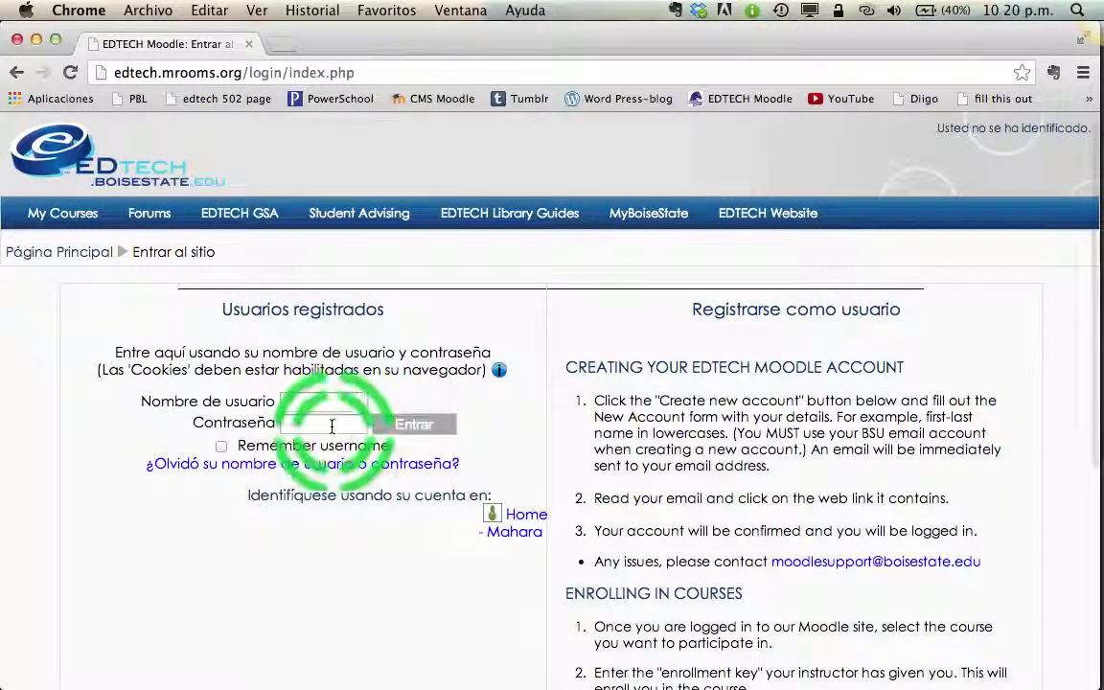
pyautogui.click(249, 45)
pyautogui.click(215, 139)
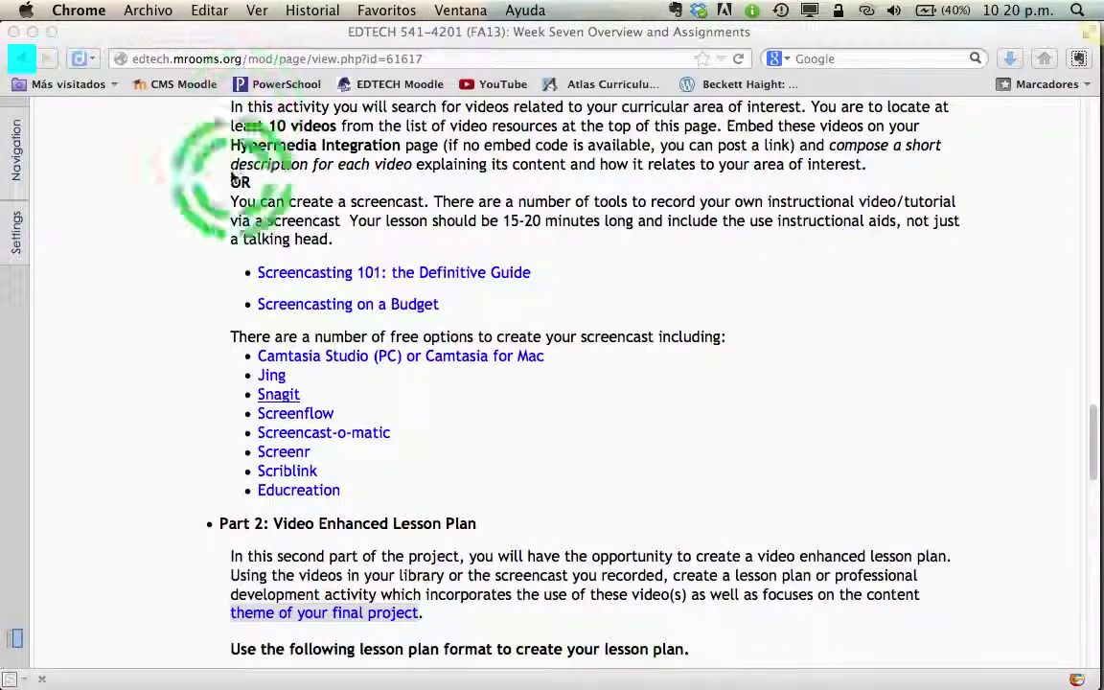
pyautogui.click(156, 305)
pyautogui.click(553, 231)
pyautogui.click(623, 265)
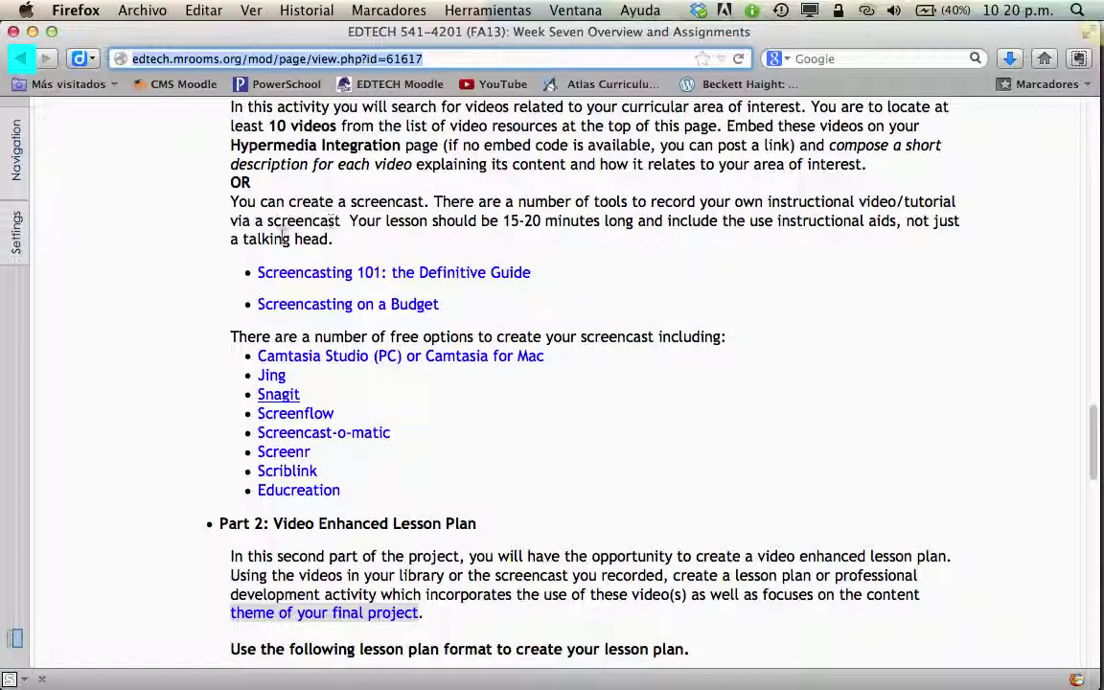
# Step: Select the text from "You can create a screencast" through "Jing" and start the Evernote Web Clipper on it
pyautogui.click(232, 202)
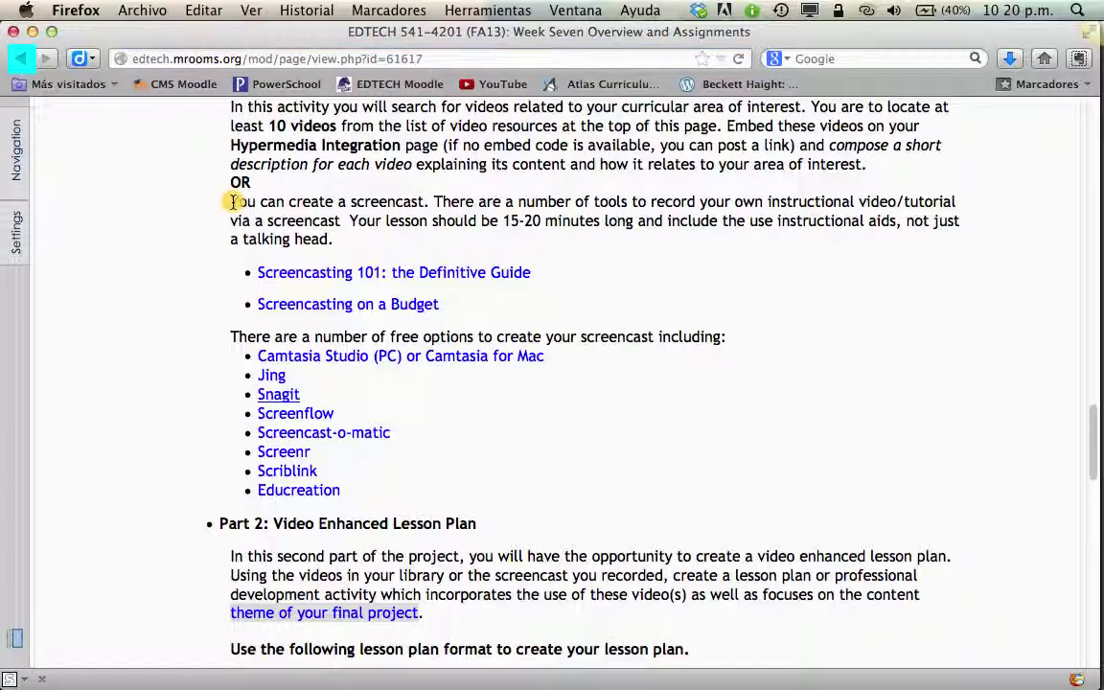
pyautogui.moveTo(232, 202); pyautogui.dragTo(567, 381)
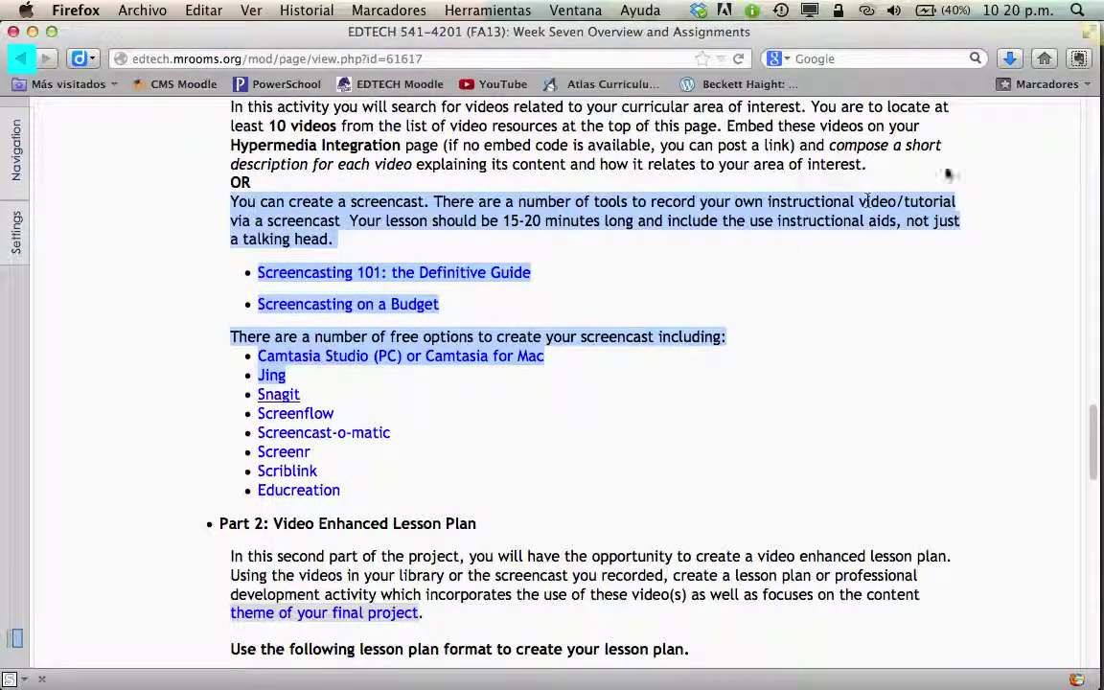
pyautogui.click(1078, 58)
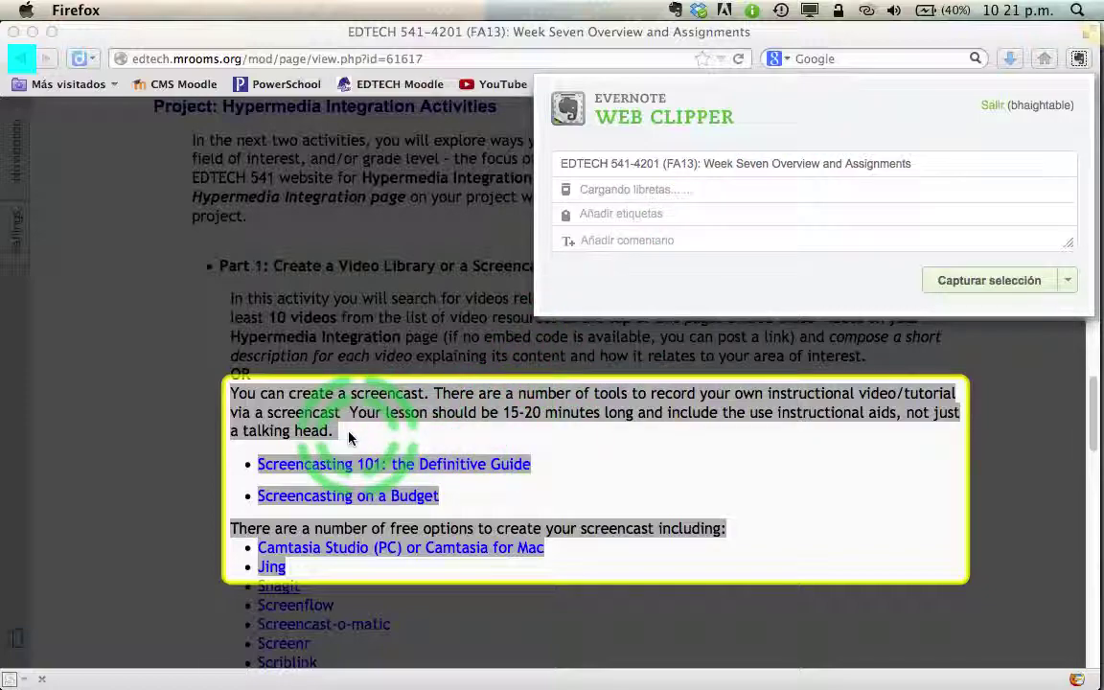
# Step: Replace the Sat tag with Homework in the Web Clipper and capture the selection
pyautogui.click(690, 218)
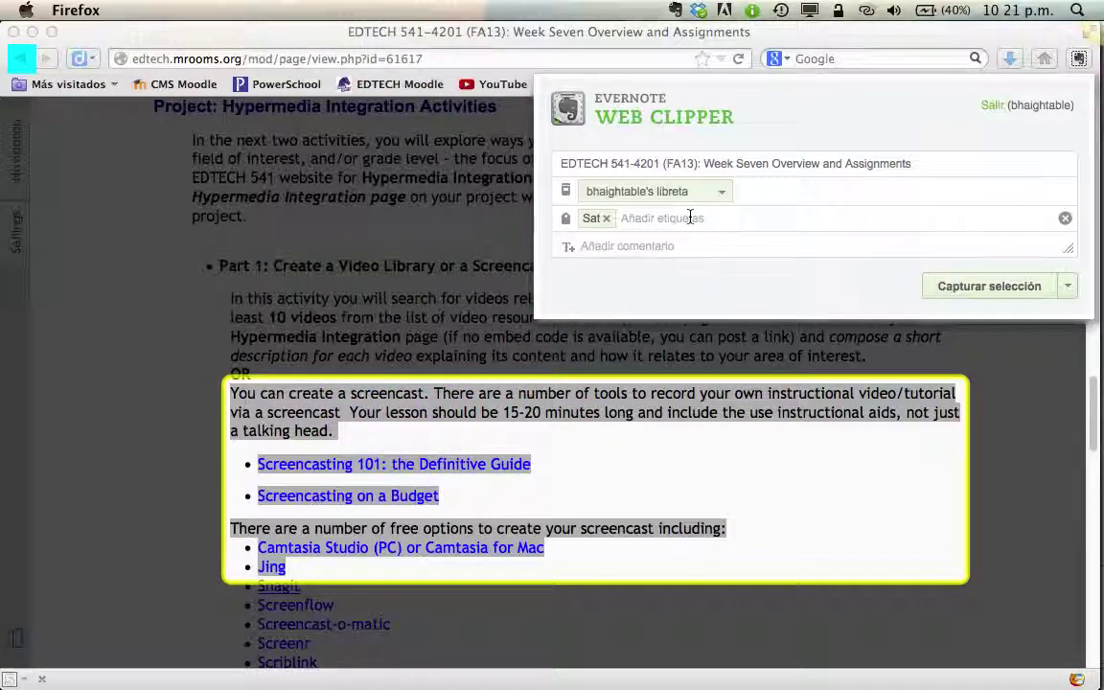
pyautogui.press('BackSpace')
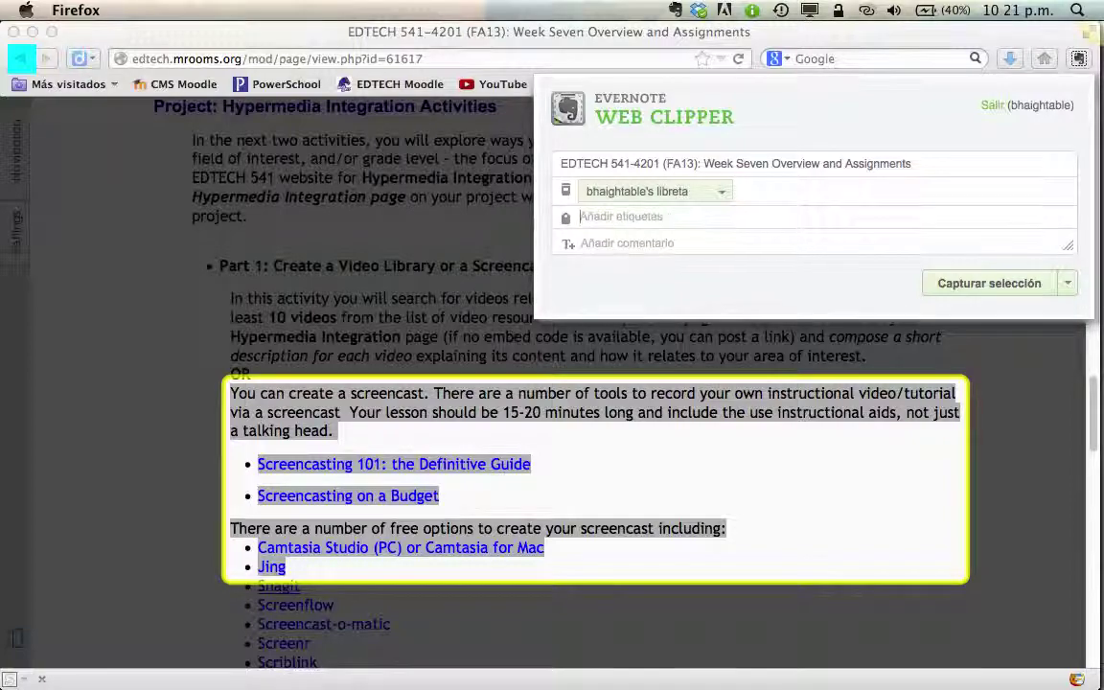
pyautogui.write('Homework')
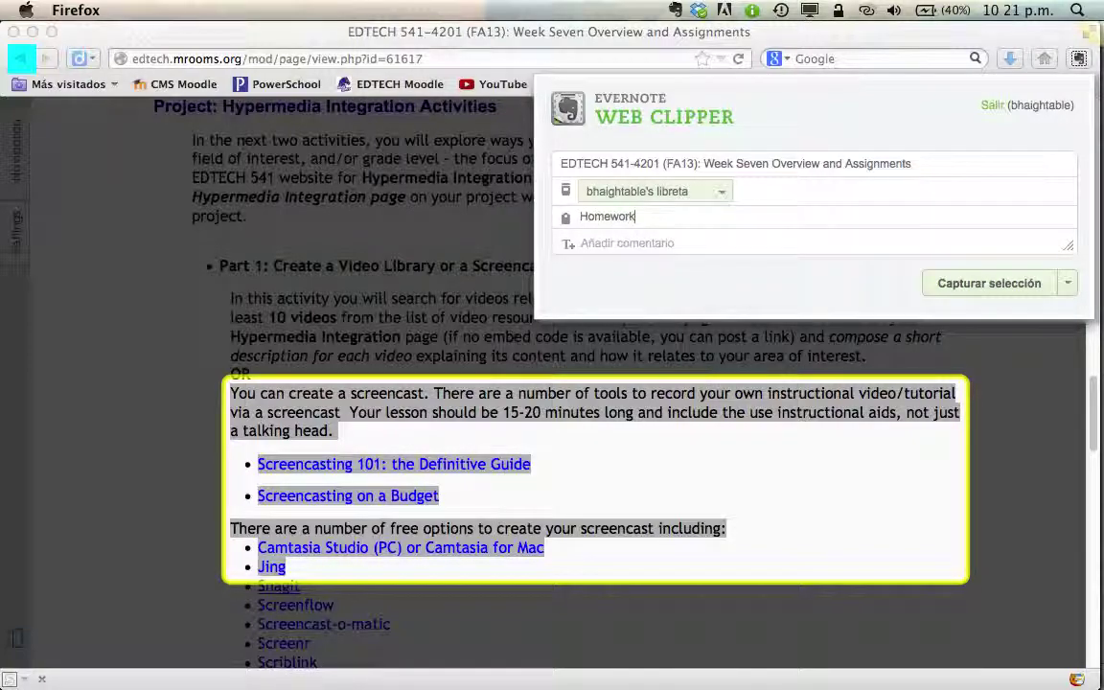
pyautogui.click(997, 283)
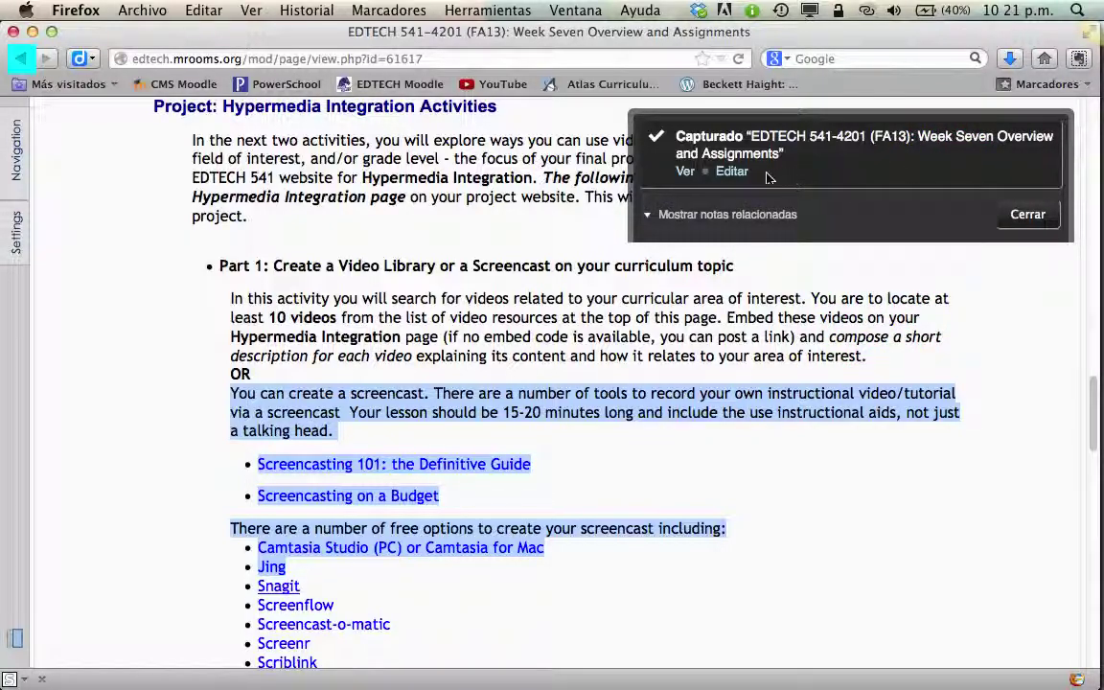
# Step: View the captured note in Evernote Web and examine its notebook, tag and clipped text
pyautogui.click(690, 179)
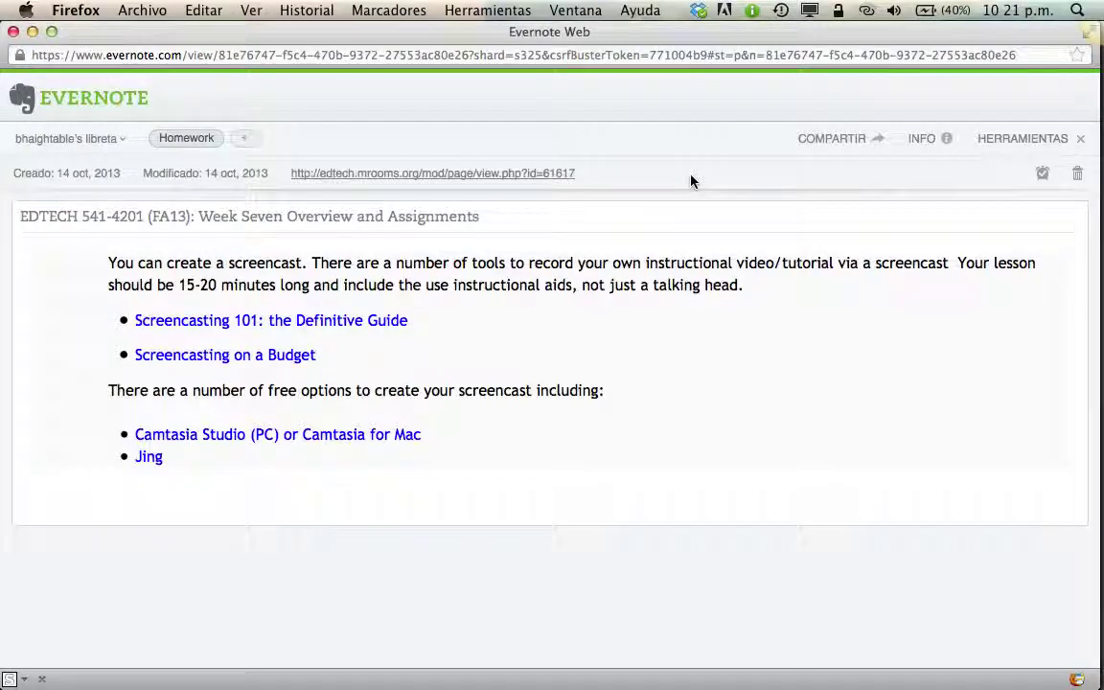
pyautogui.click(632, 146)
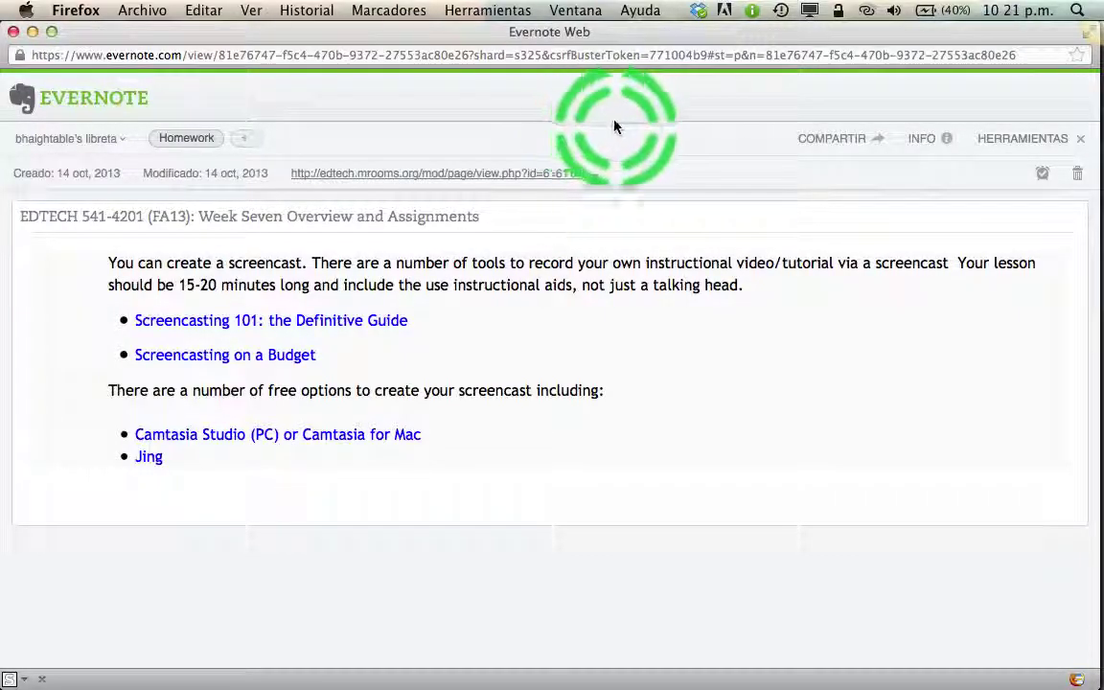
pyautogui.moveTo(654, 94); pyautogui.dragTo(287, 144)
pyautogui.press('super+Tab')
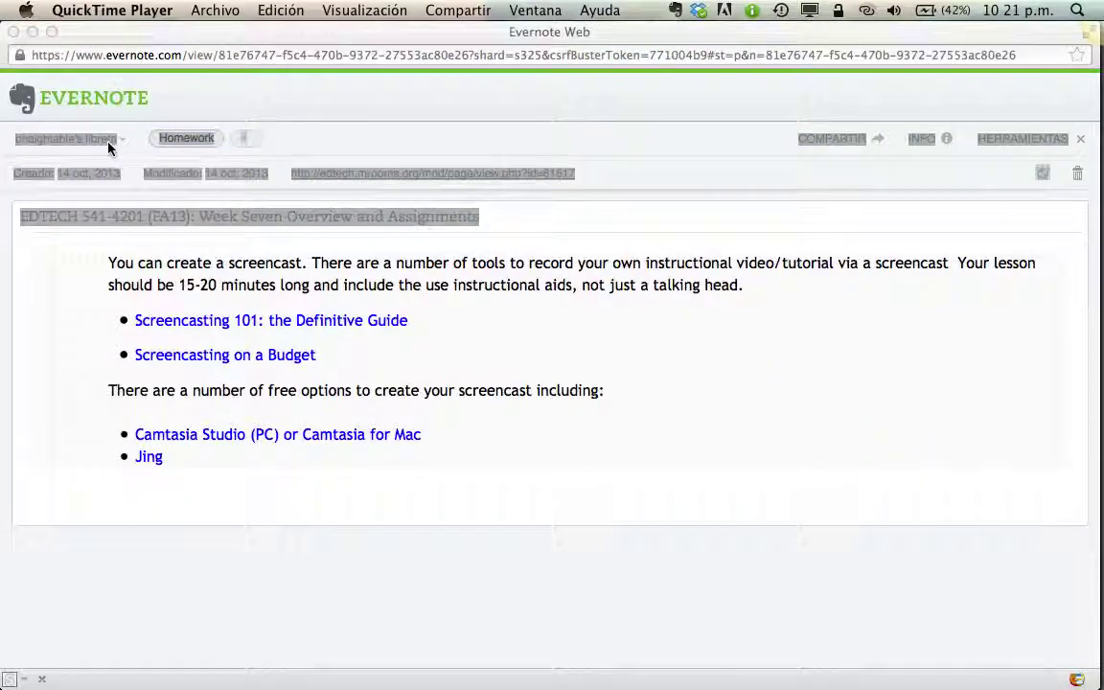
pyautogui.press('super+Tab')
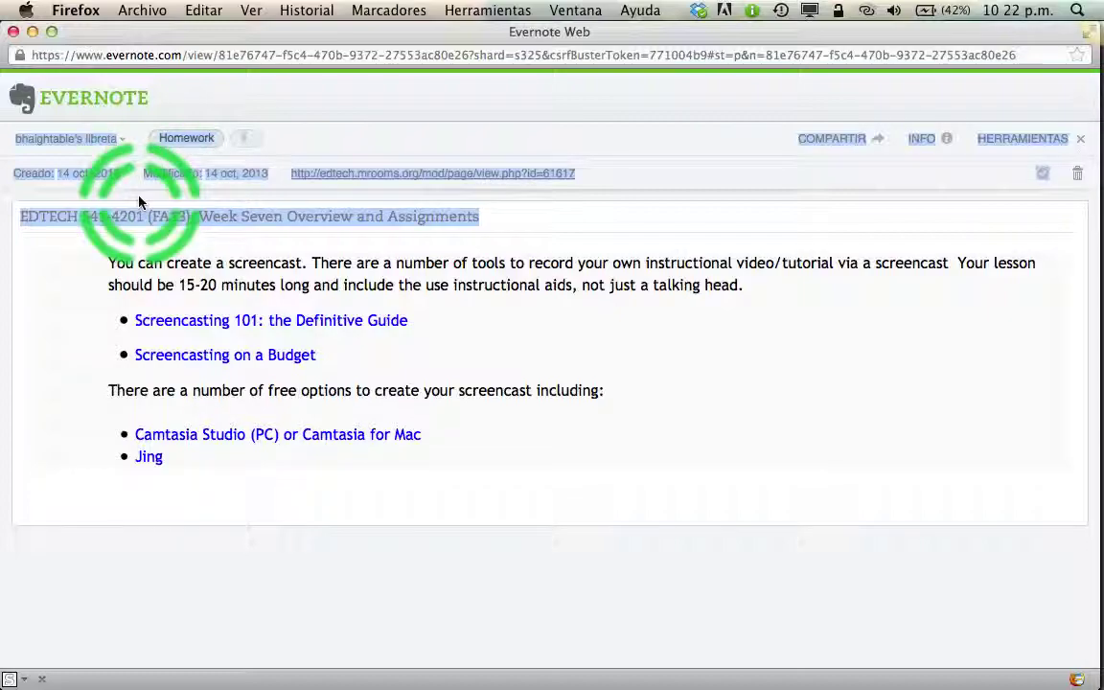
# Step: Switch to the Evernote desktop app and search the notes for "homework"
pyautogui.press('super+Tab')
pyautogui.press('super+Tab')
pyautogui.press('super+Tab')
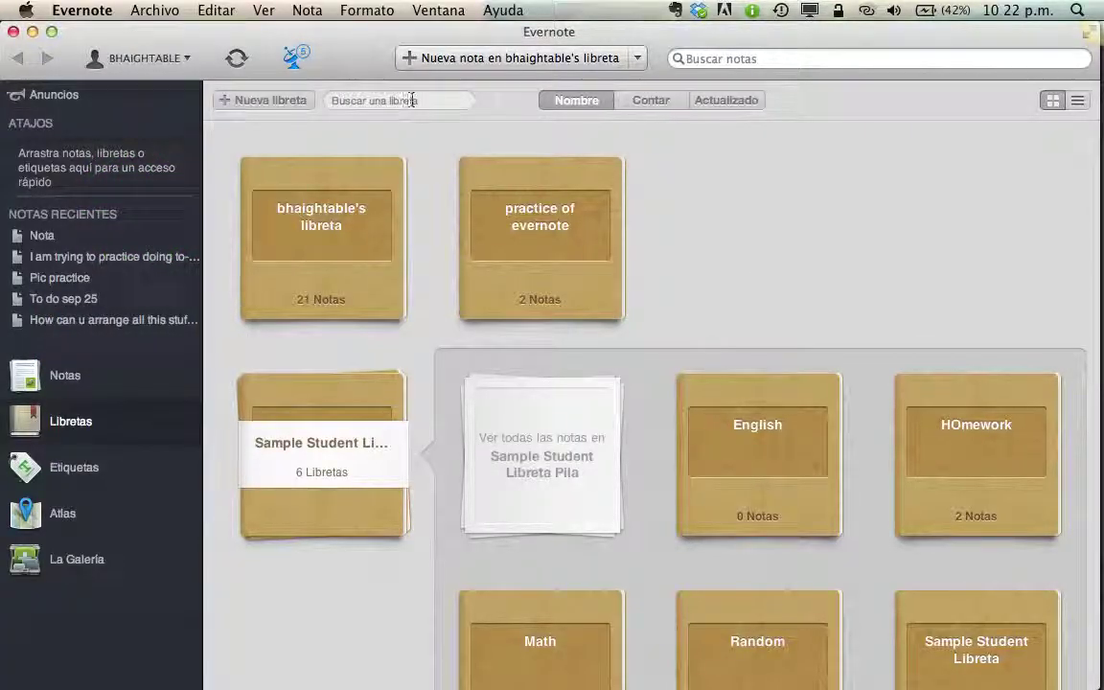
pyautogui.click(727, 56)
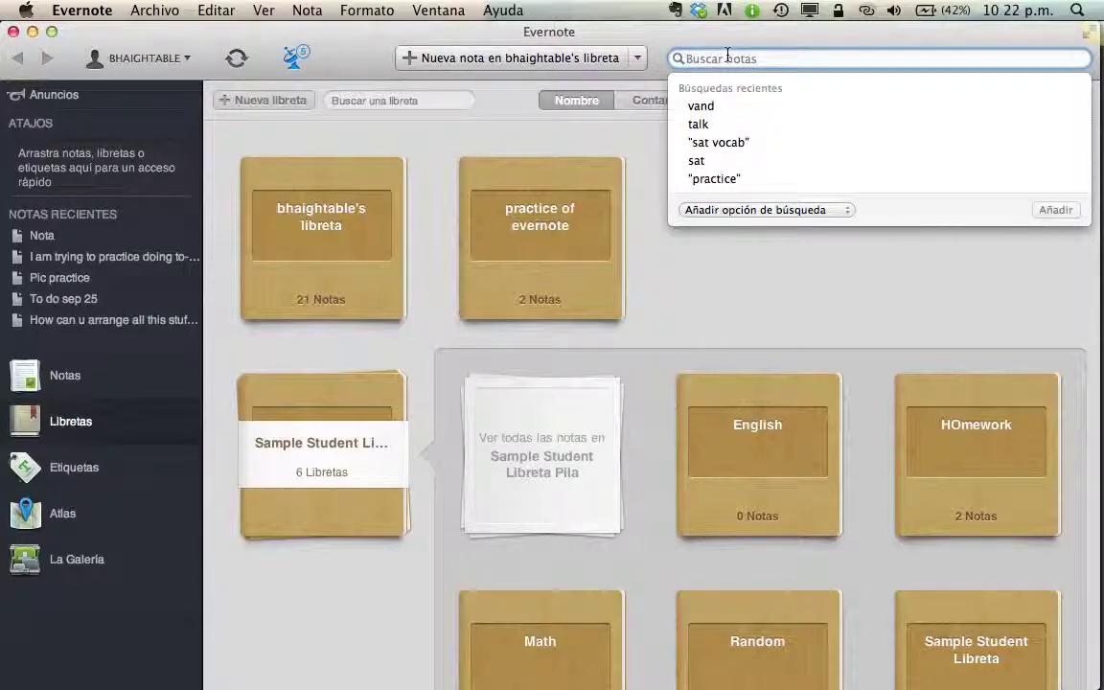
pyautogui.write('homework')
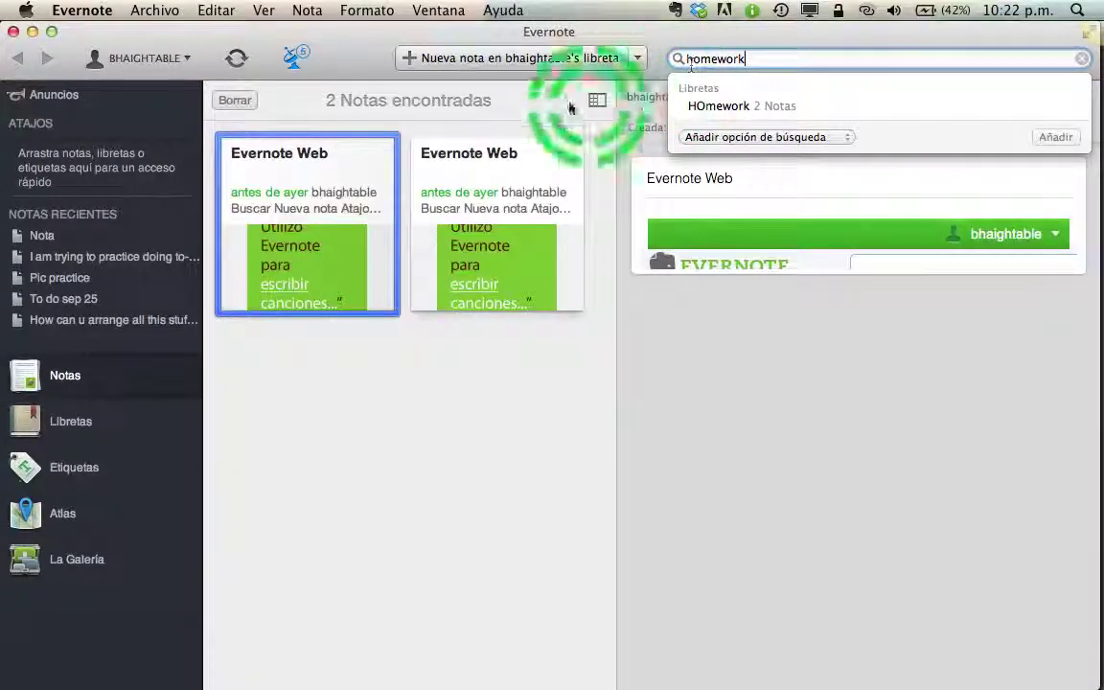
# Step: Select the first Evernote Web note found and examine its clipped contents
pyautogui.click(364, 257)
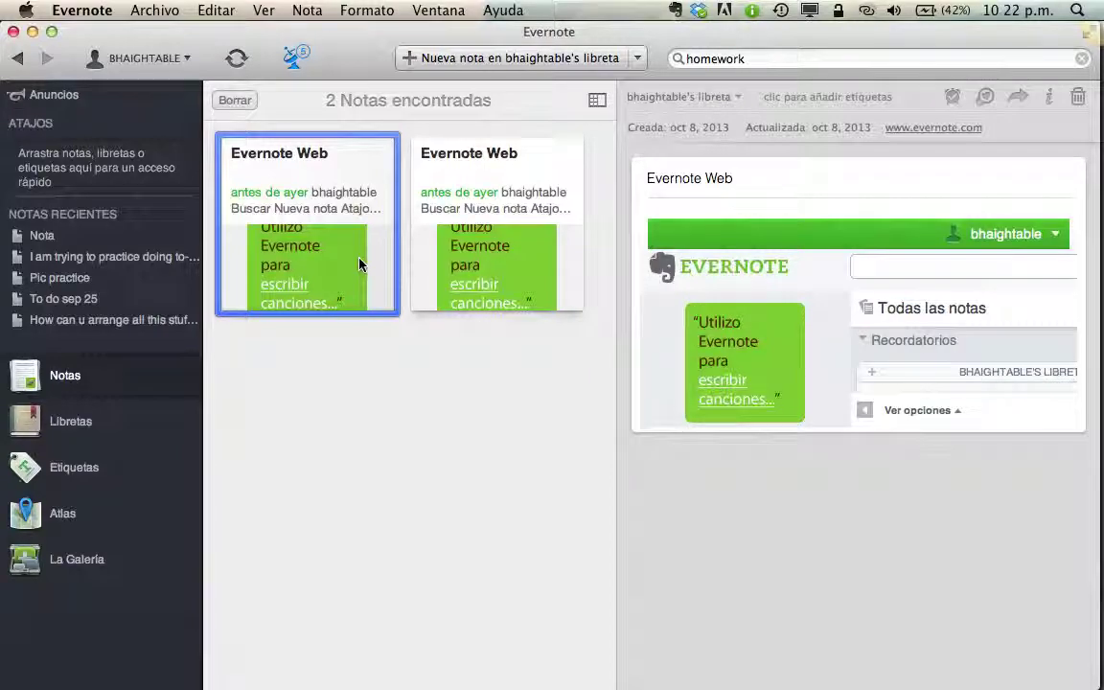
pyautogui.click(918, 381)
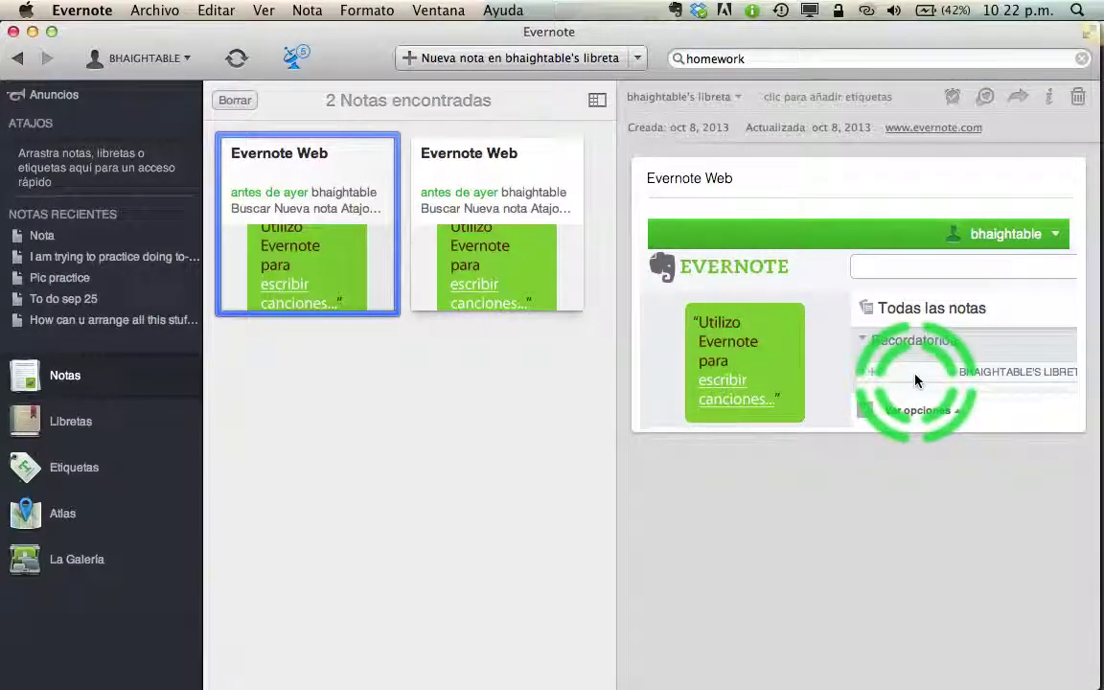
pyautogui.click(1048, 390)
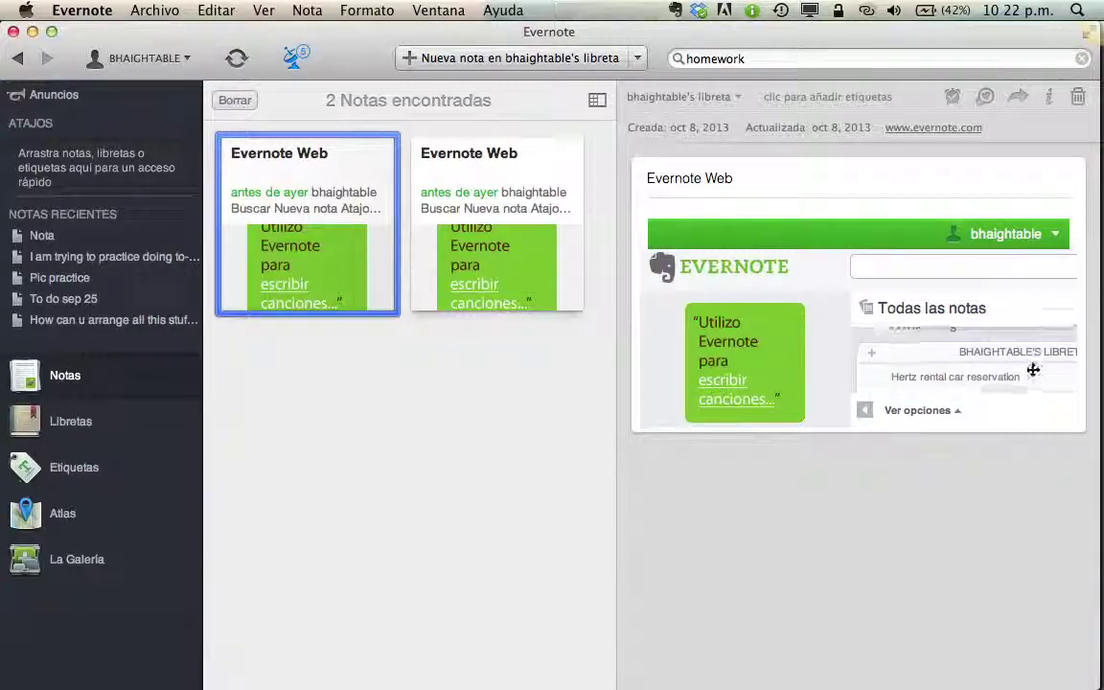
pyautogui.click(337, 410)
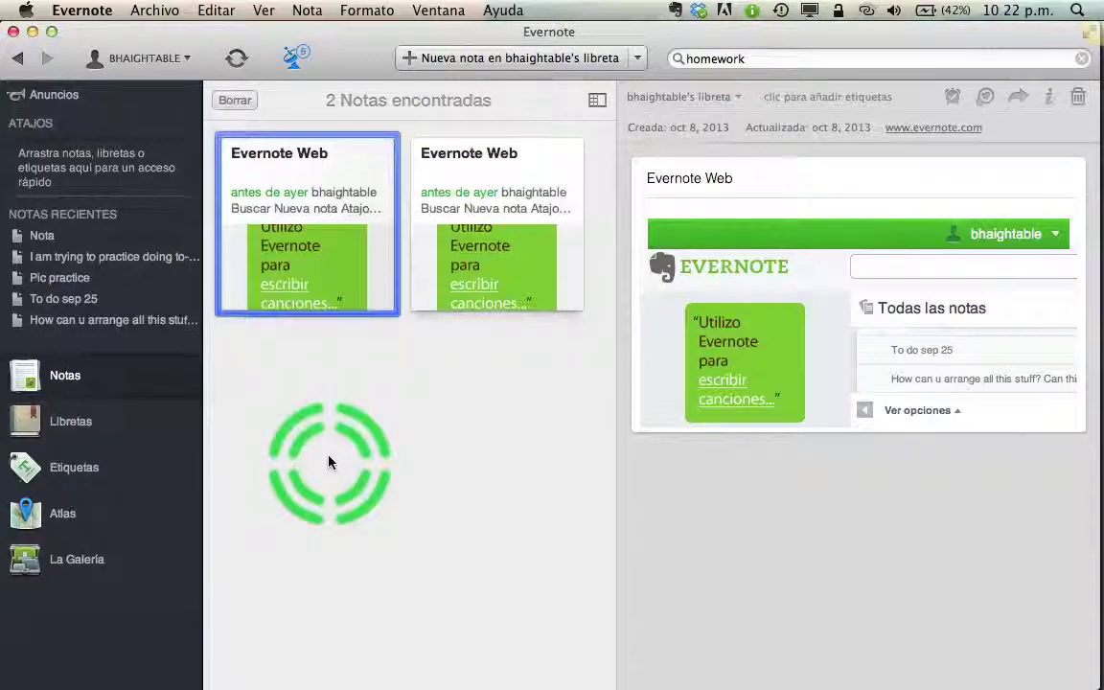
# Step: Switch to the PowerPoint presentation and show the Objectives slide
pyautogui.press('super+Tab')
pyautogui.press('super+Tab')
pyautogui.press('super+Tab')
pyautogui.press('super+Tab')
pyautogui.press('super+Tab')
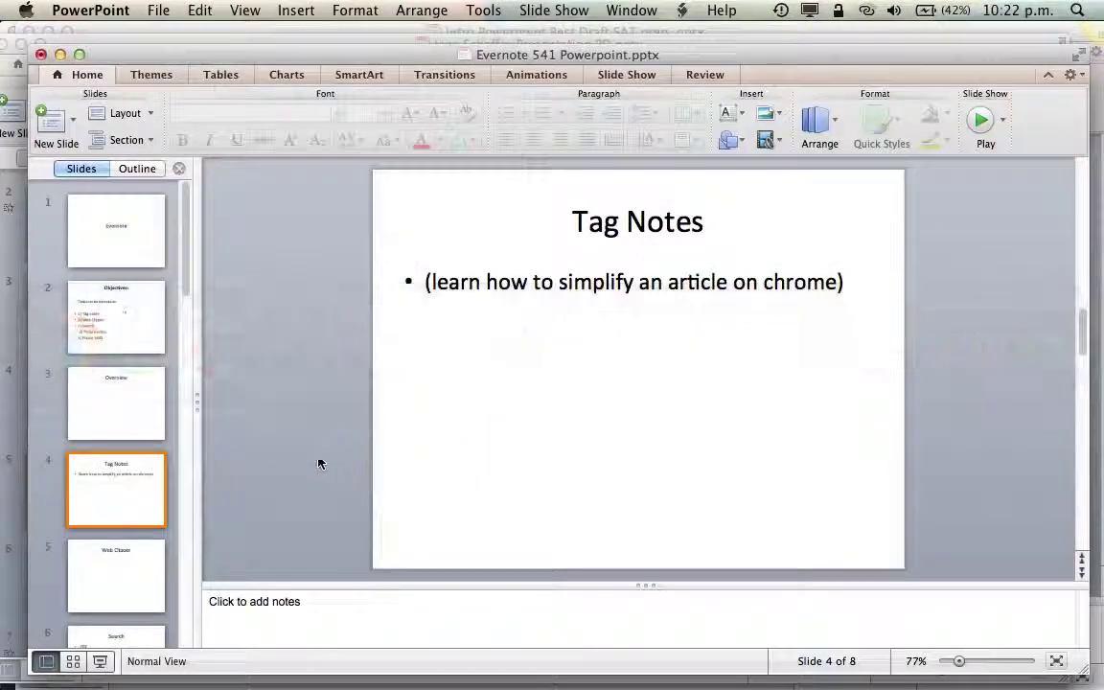
pyautogui.click(149, 450)
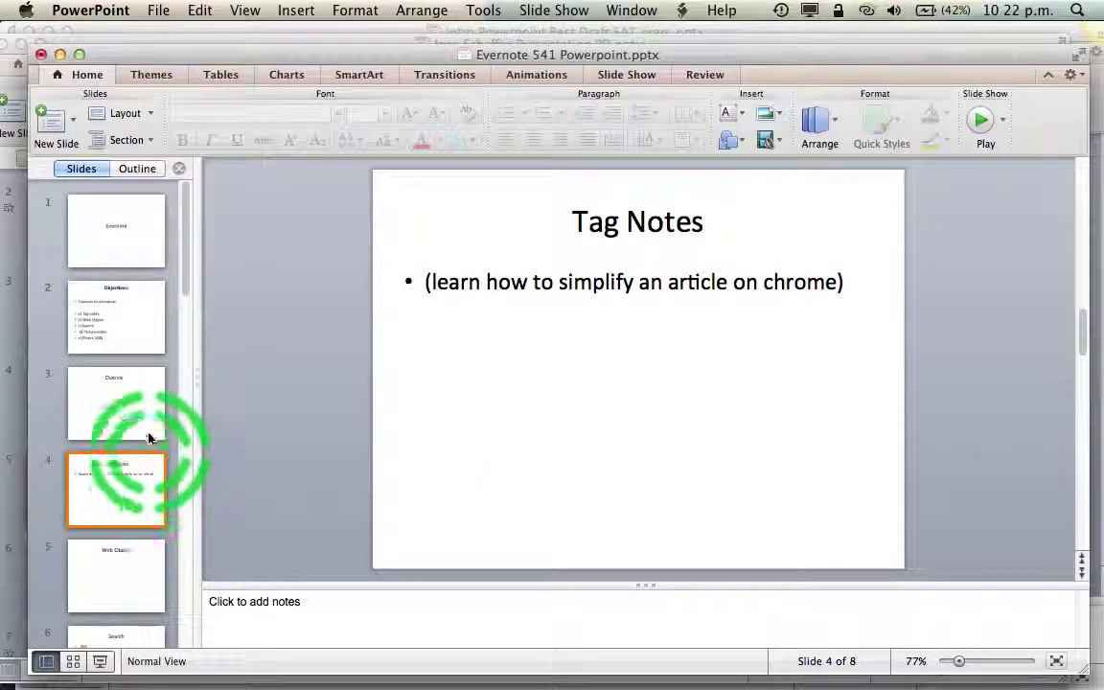
pyautogui.click(120, 317)
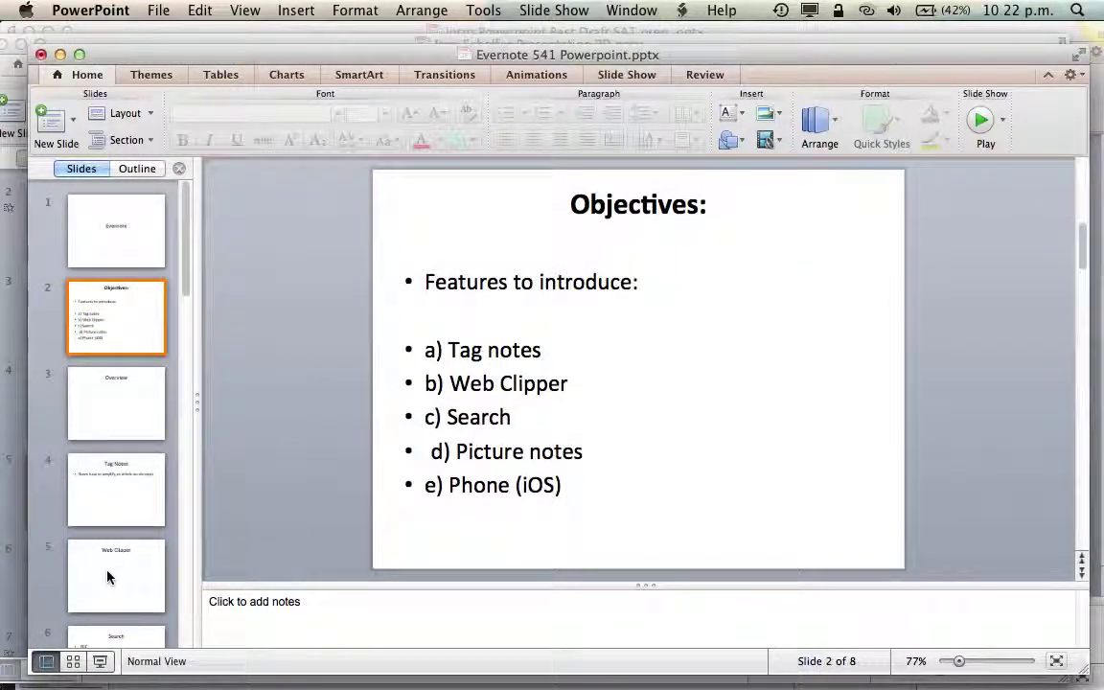
# Step: Switch to Chrome and open Wikipedia's Airbrush article in a new window
pyautogui.press('super+Tab')
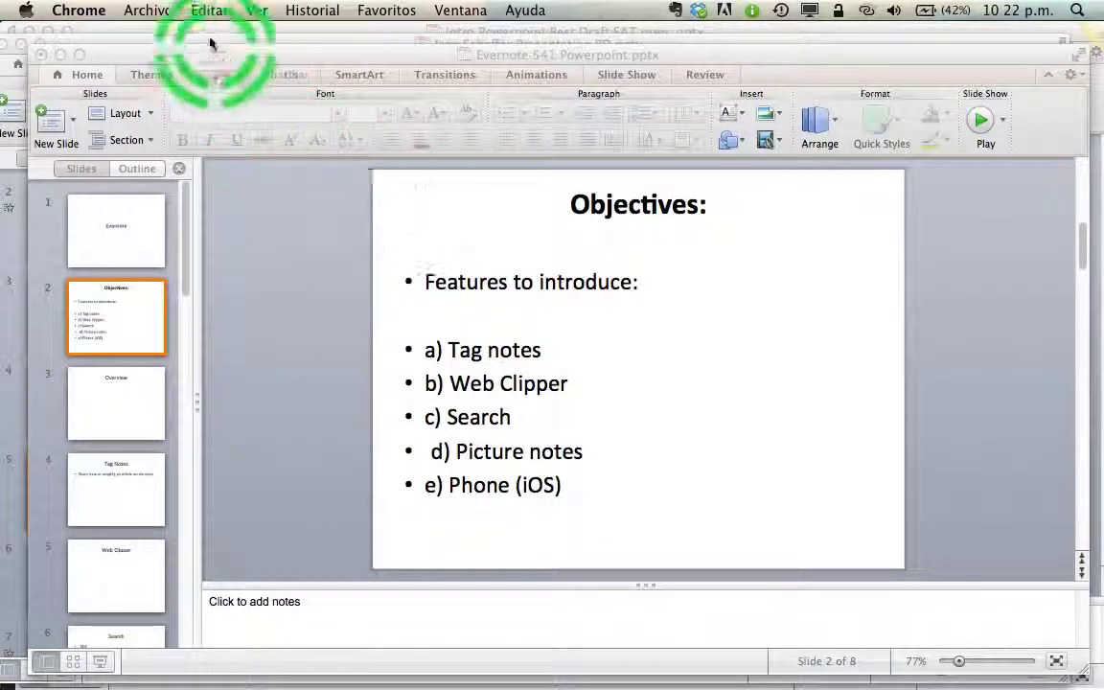
pyautogui.click(148, 10)
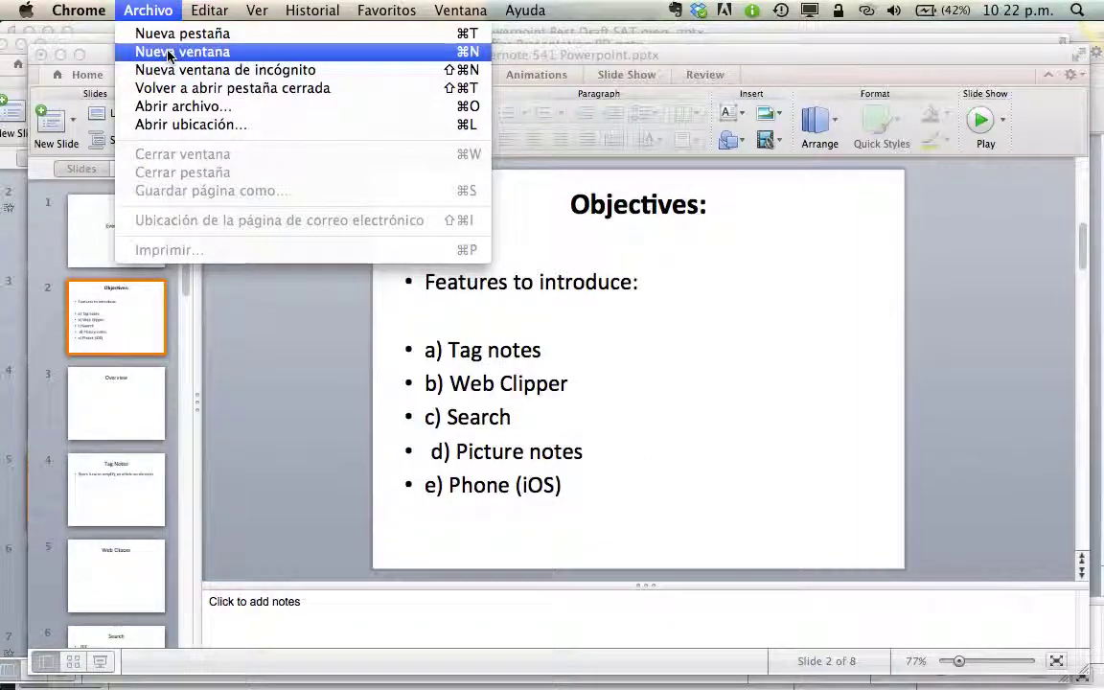
pyautogui.click(167, 51)
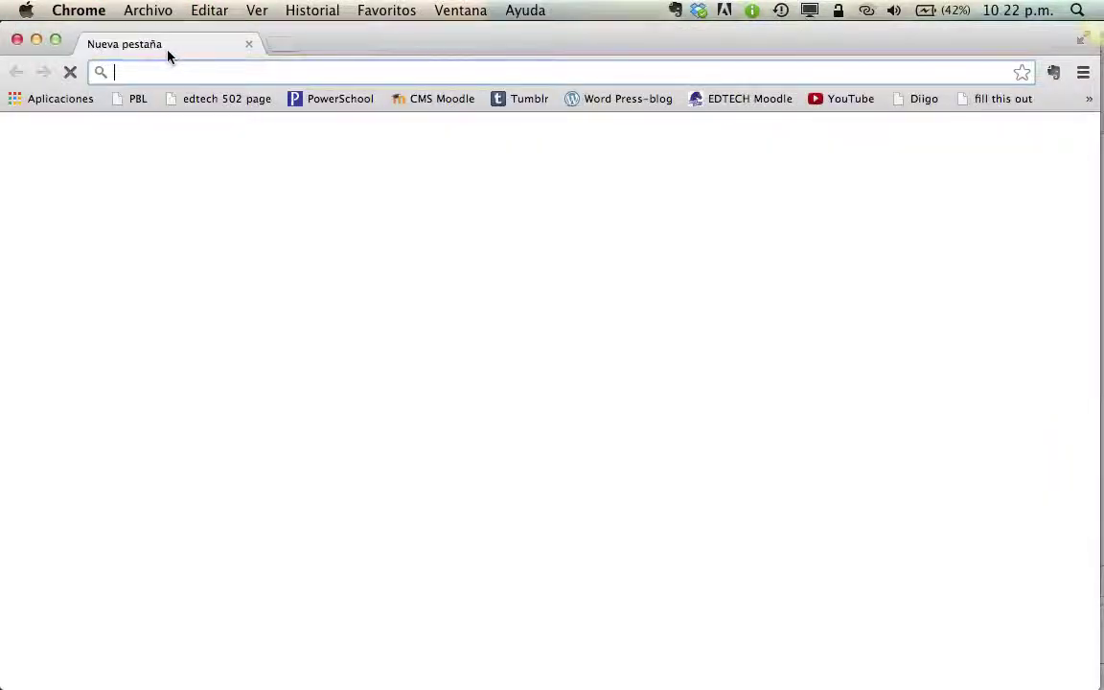
pyautogui.click(331, 73)
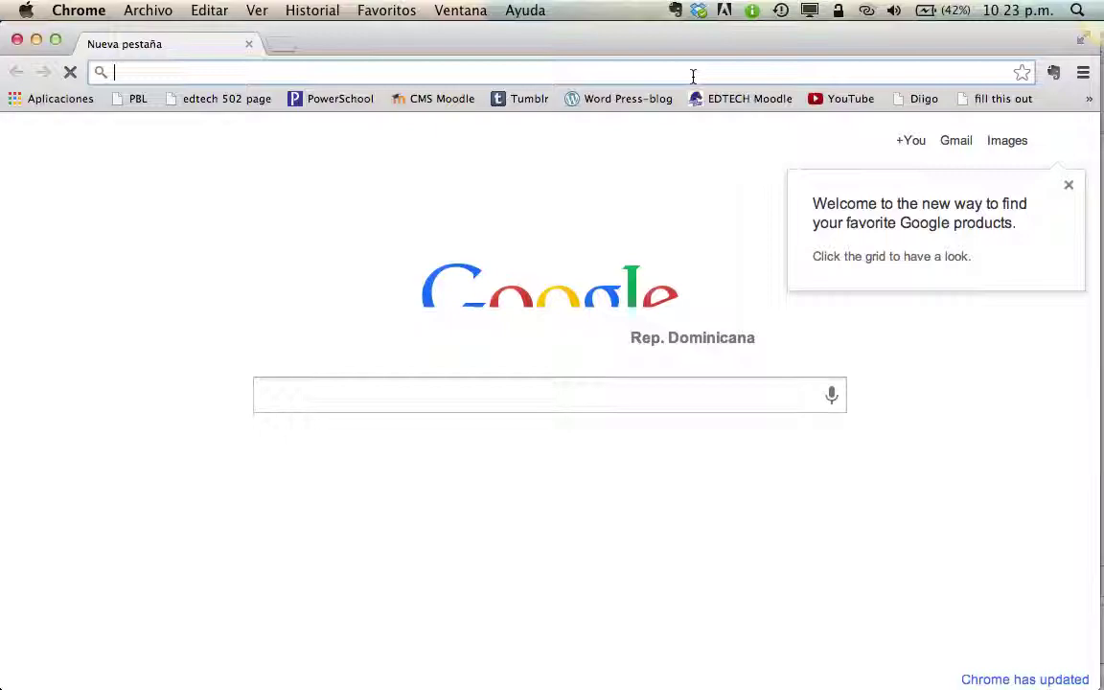
pyautogui.write('wikipe')
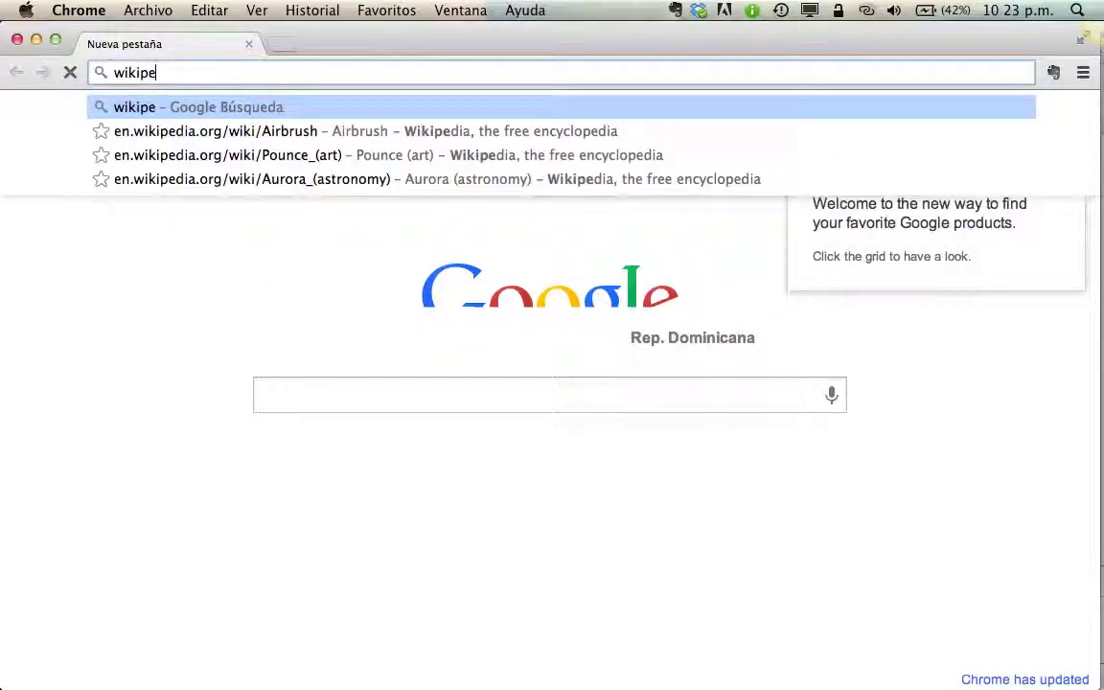
pyautogui.press('Down')
pyautogui.press('Return')
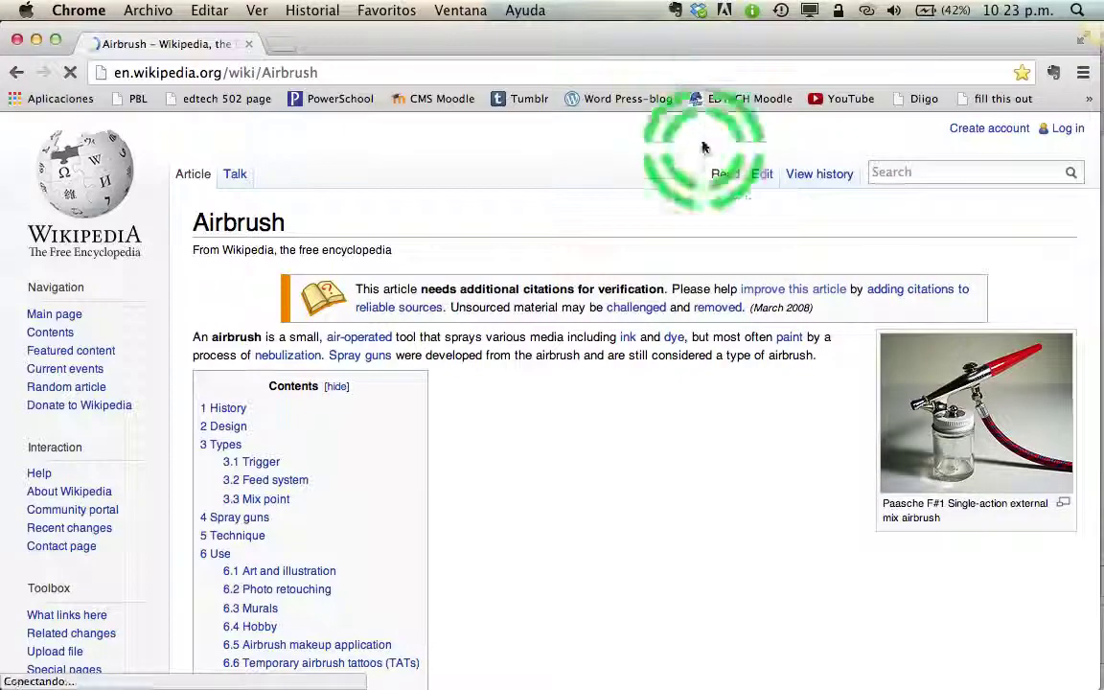
# Step: Start the Evernote Web Clipper on the Airbrush article and preview it as a simplified article
pyautogui.scroll(-2, 830, 279)
pyautogui.scroll(-5, 828, 284)
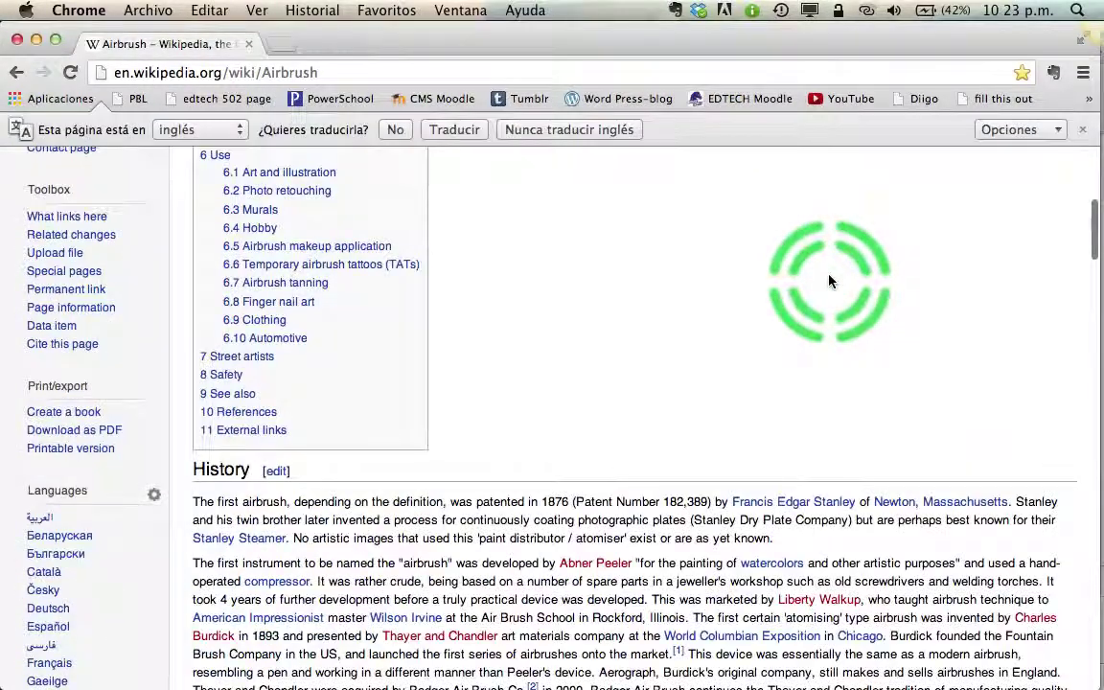
pyautogui.scroll(6, 828, 284)
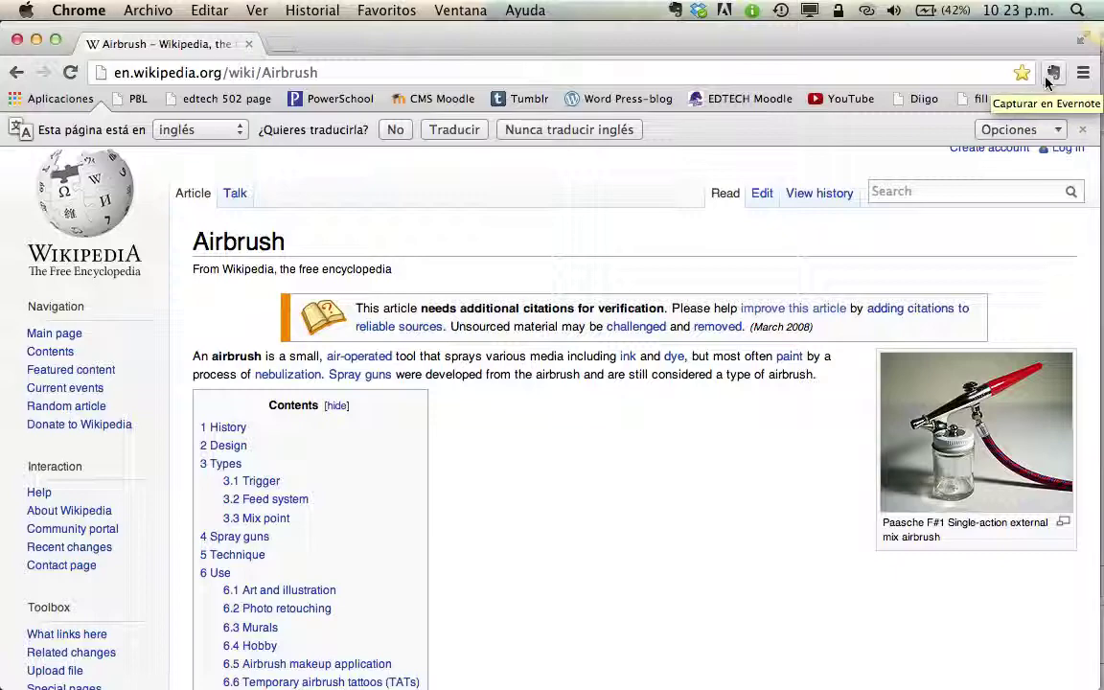
pyautogui.click(1053, 73)
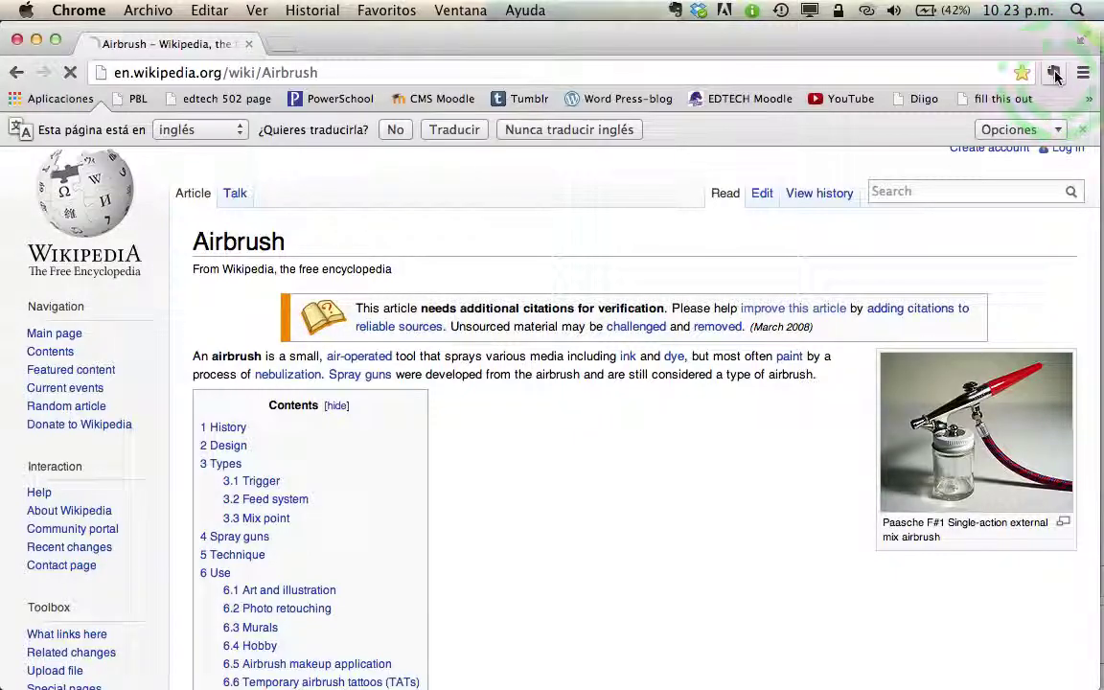
pyautogui.click(1044, 124)
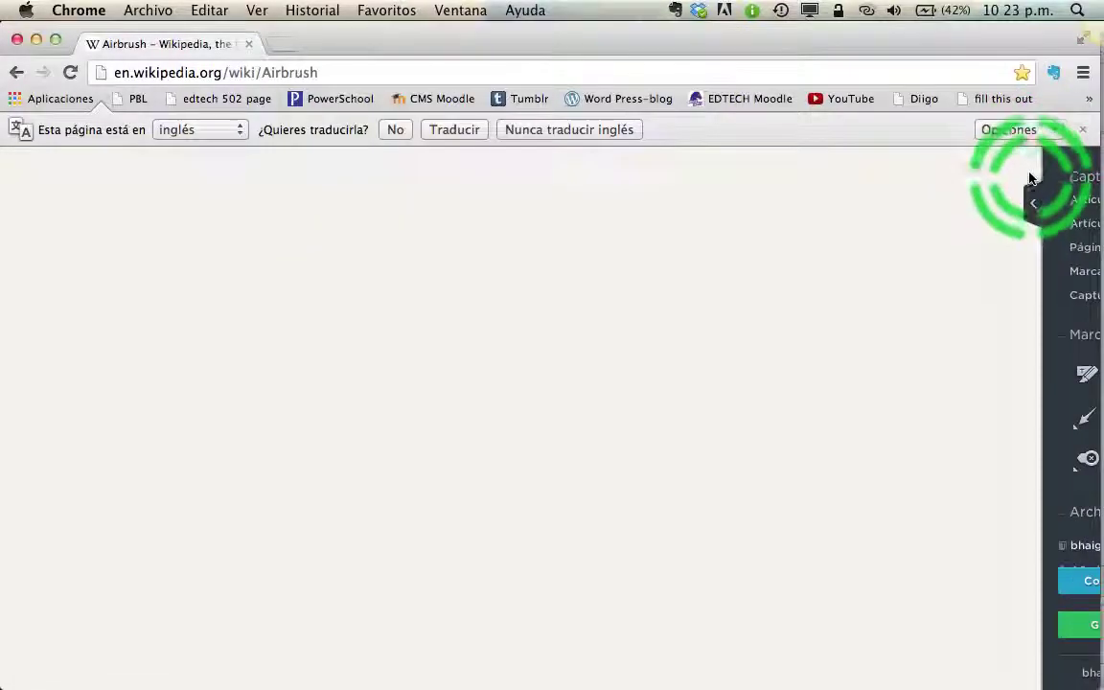
pyautogui.click(1078, 205)
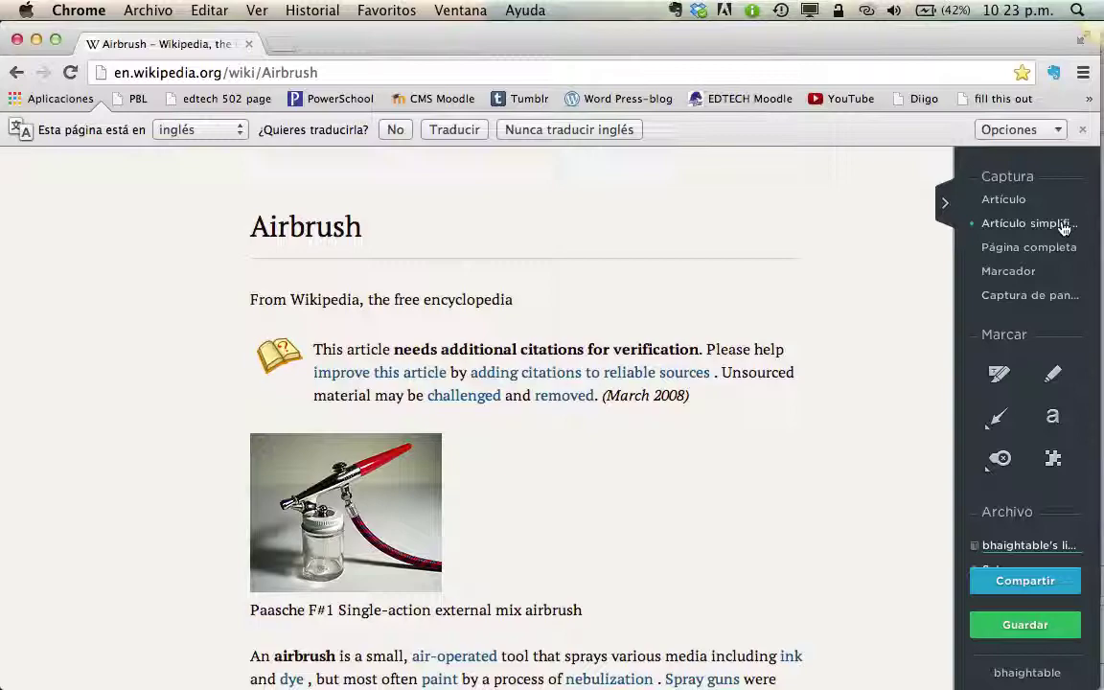
# Step: Examine the simplified Airbrush article from its introduction through the History, Design and Technique sections
pyautogui.scroll(-8, 586, 296)
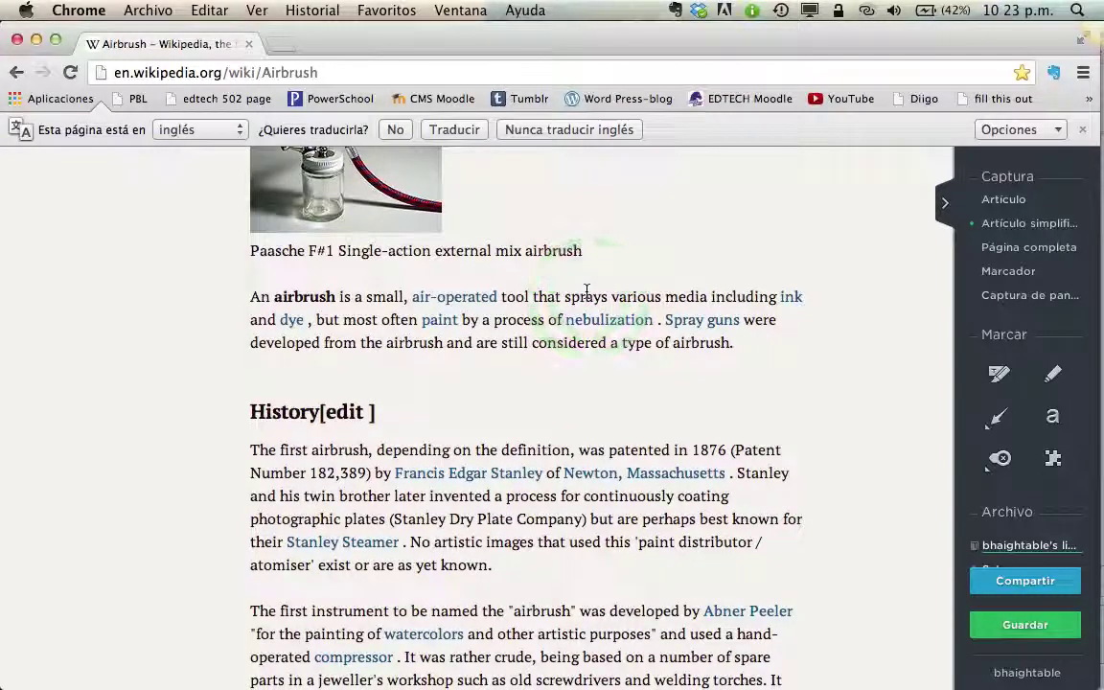
pyautogui.scroll(-10, 587, 290)
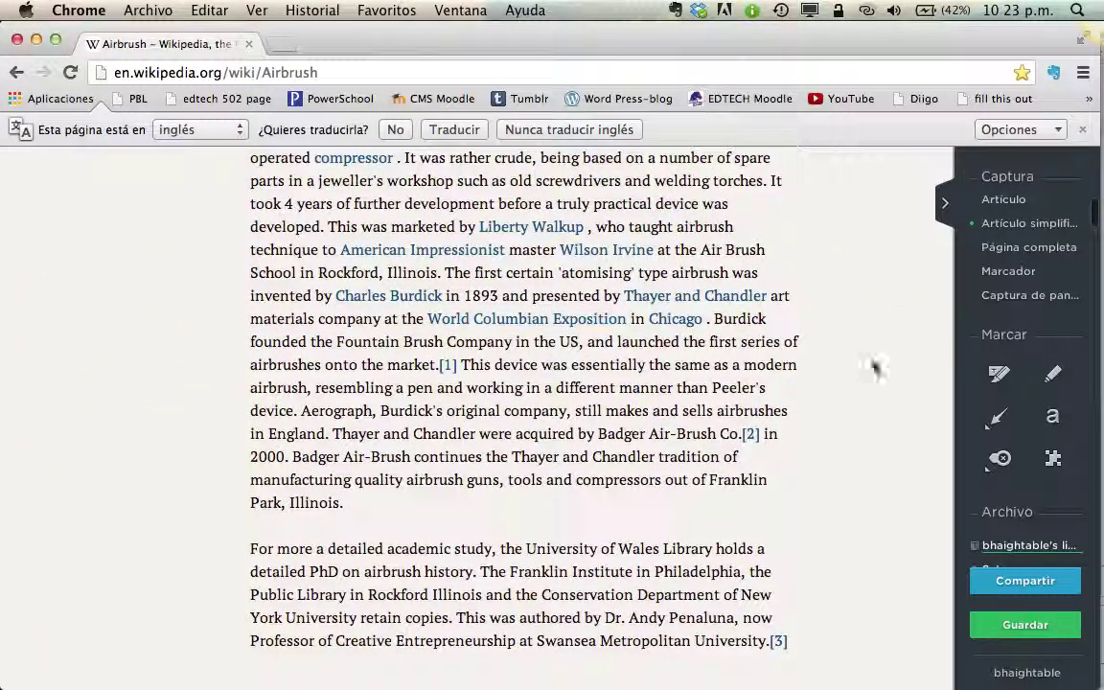
pyautogui.scroll(-20, 546, 347)
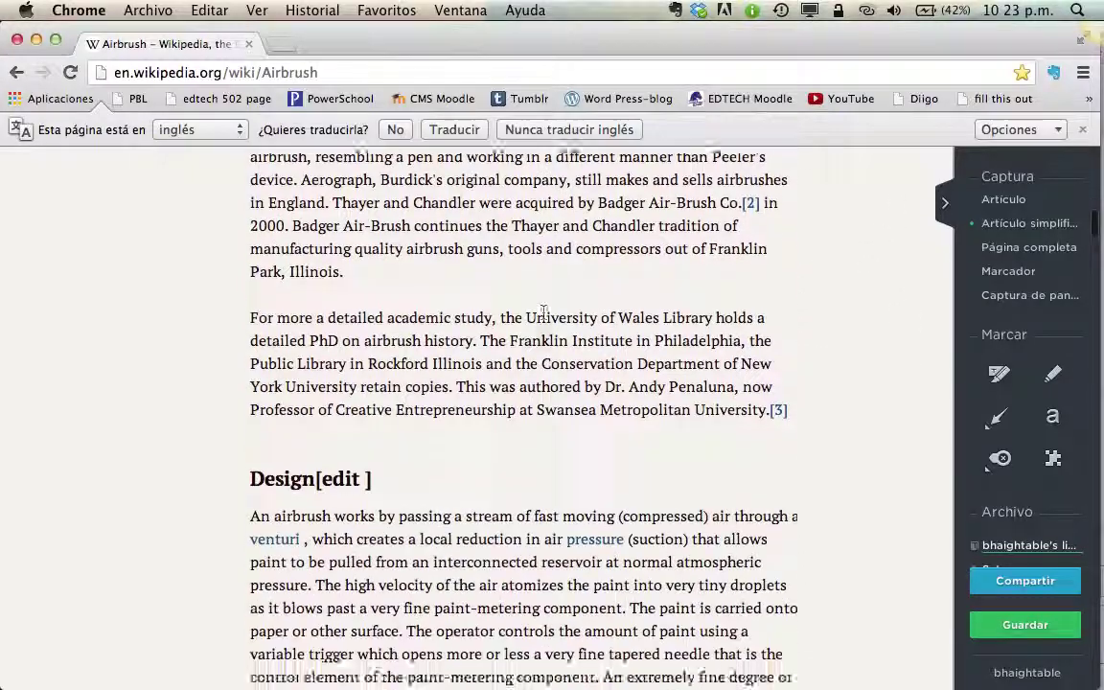
pyautogui.scroll(-10, 543, 347)
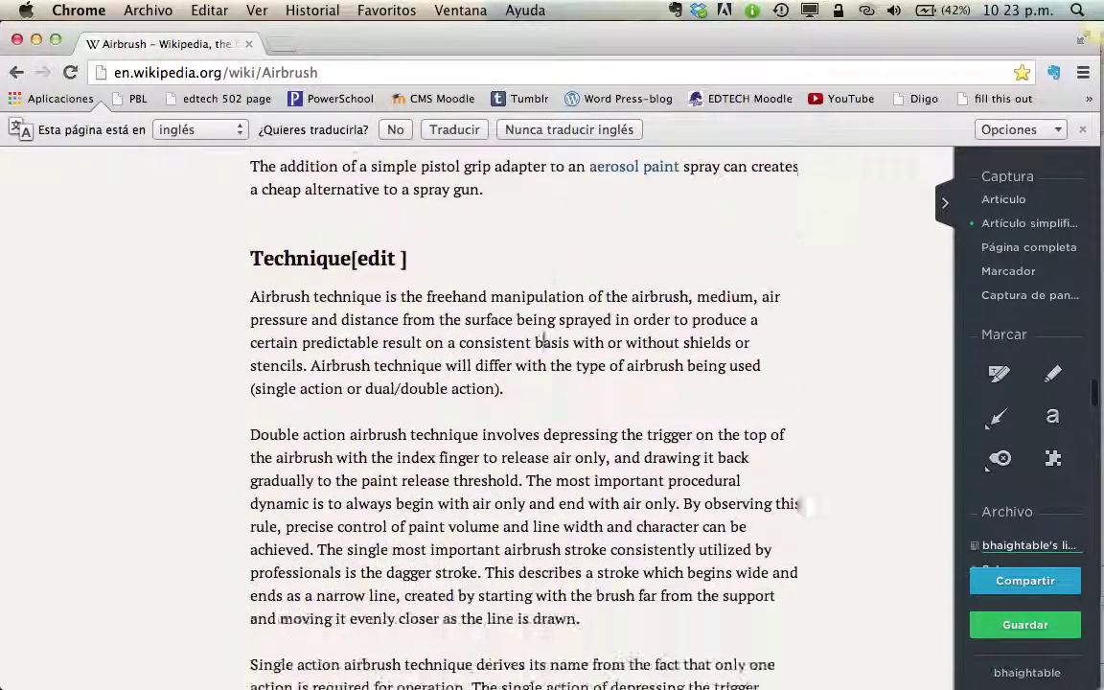
pyautogui.scroll(20, 543, 347)
pyautogui.scroll(6, 543, 347)
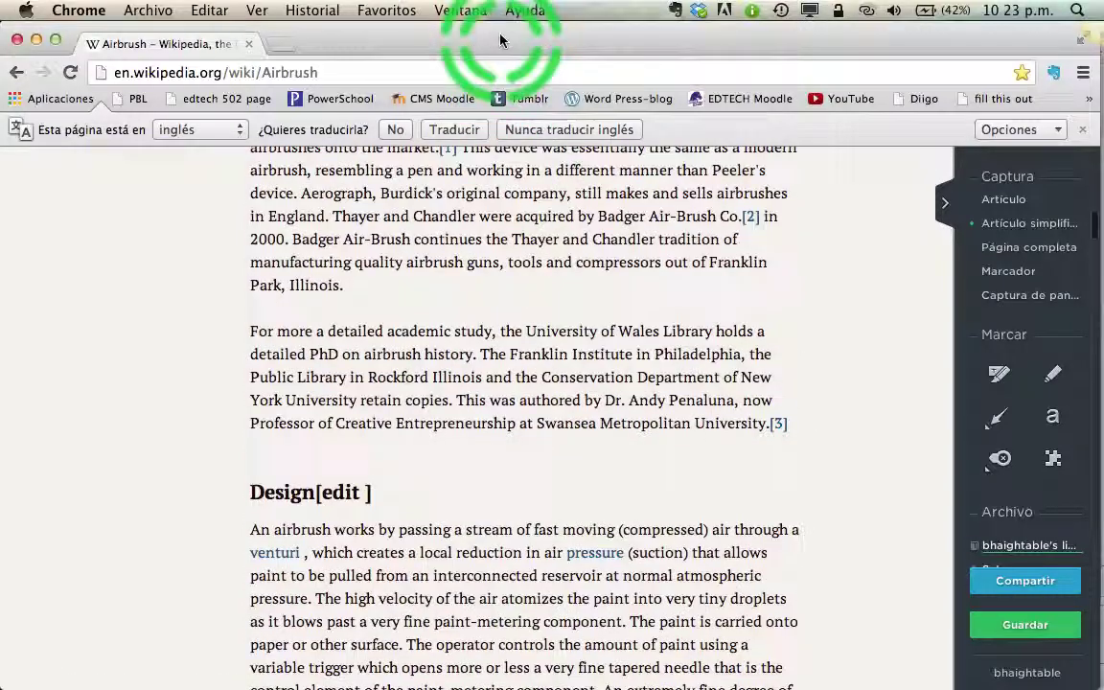
# Step: Go to yahoo.com and open the news story about Macaulay Culkin's rare appearance in NYC
pyautogui.click(503, 74)
pyautogui.write('yahoo.com')
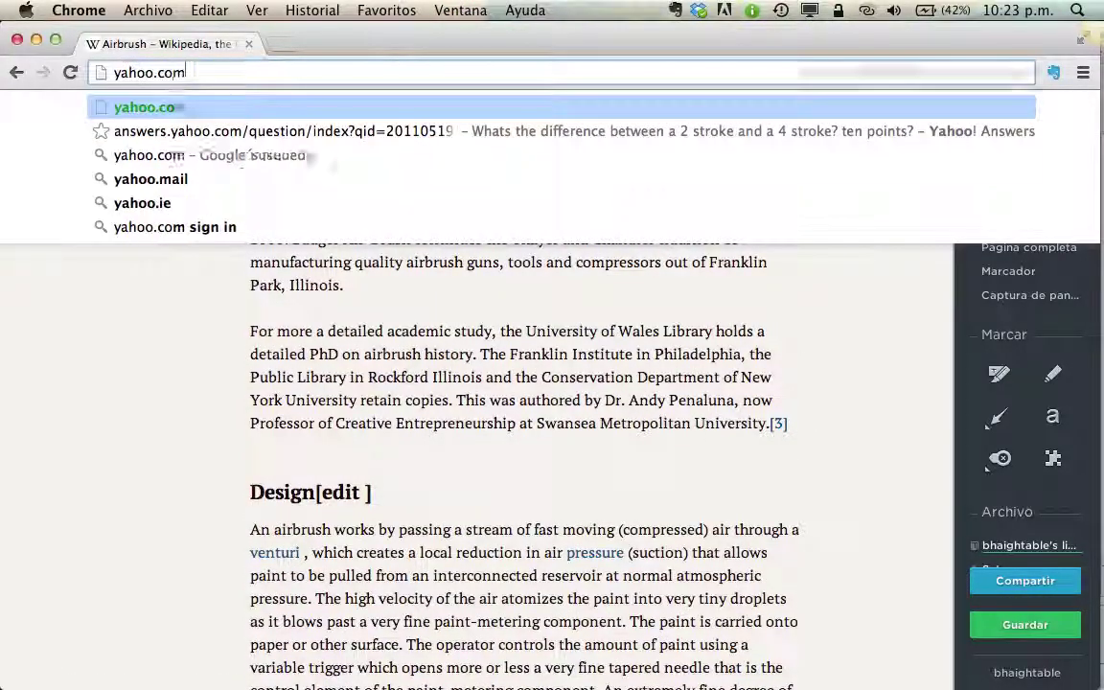
pyautogui.press('Return')
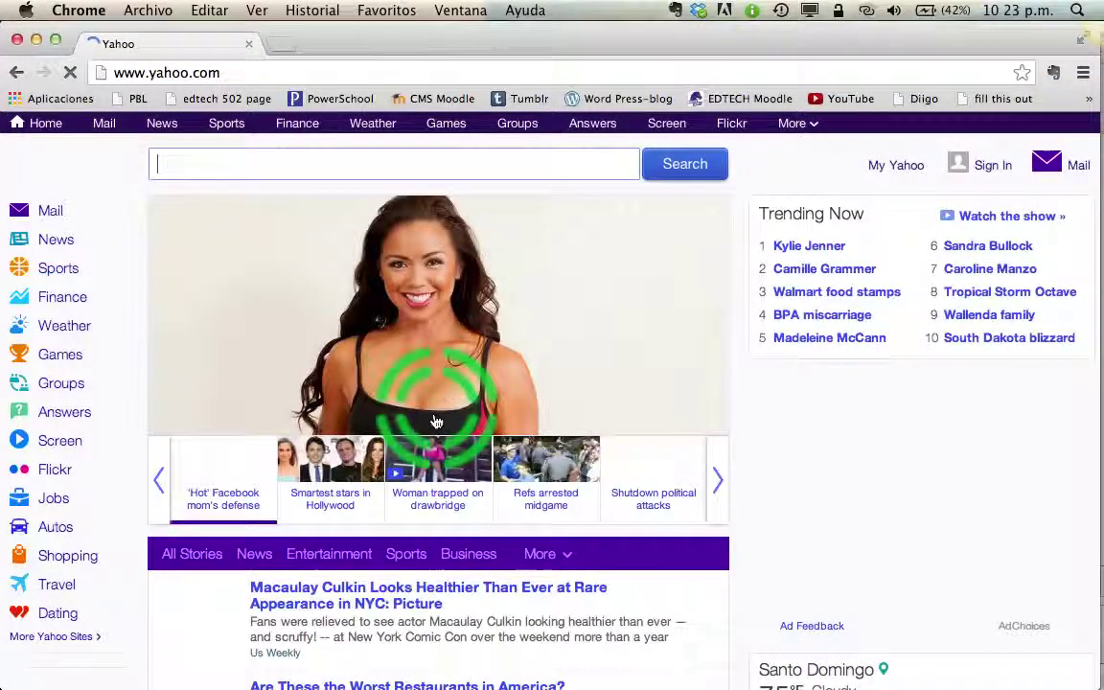
pyautogui.click(388, 594)
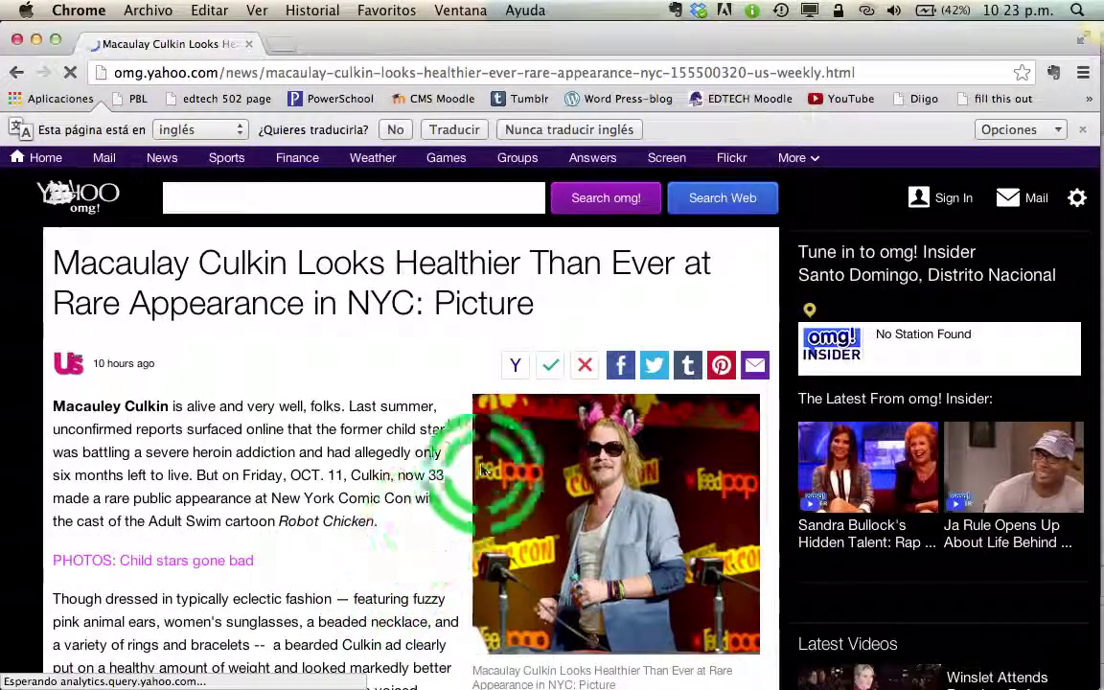
# Step: Show the Yahoo news story as a simplified article with the Evernote Web Clipper
pyautogui.scroll(-10, 591, 384)
pyautogui.scroll(-1, 601, 401)
pyautogui.scroll(4, 601, 401)
pyautogui.scroll(6, 916, 176)
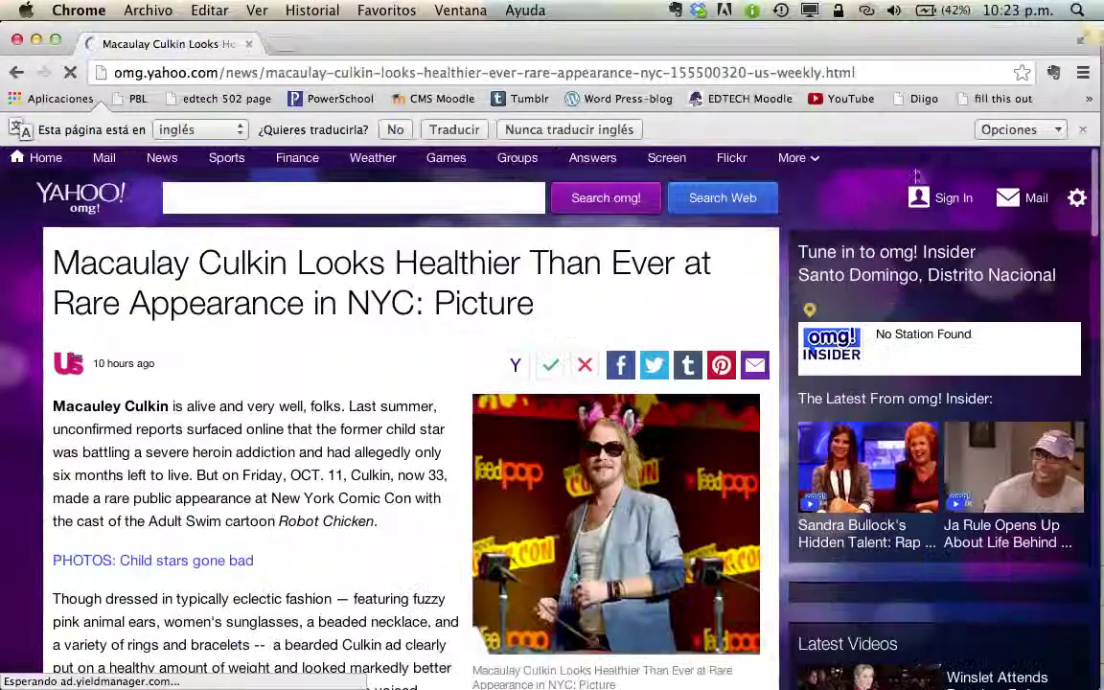
pyautogui.click(1053, 75)
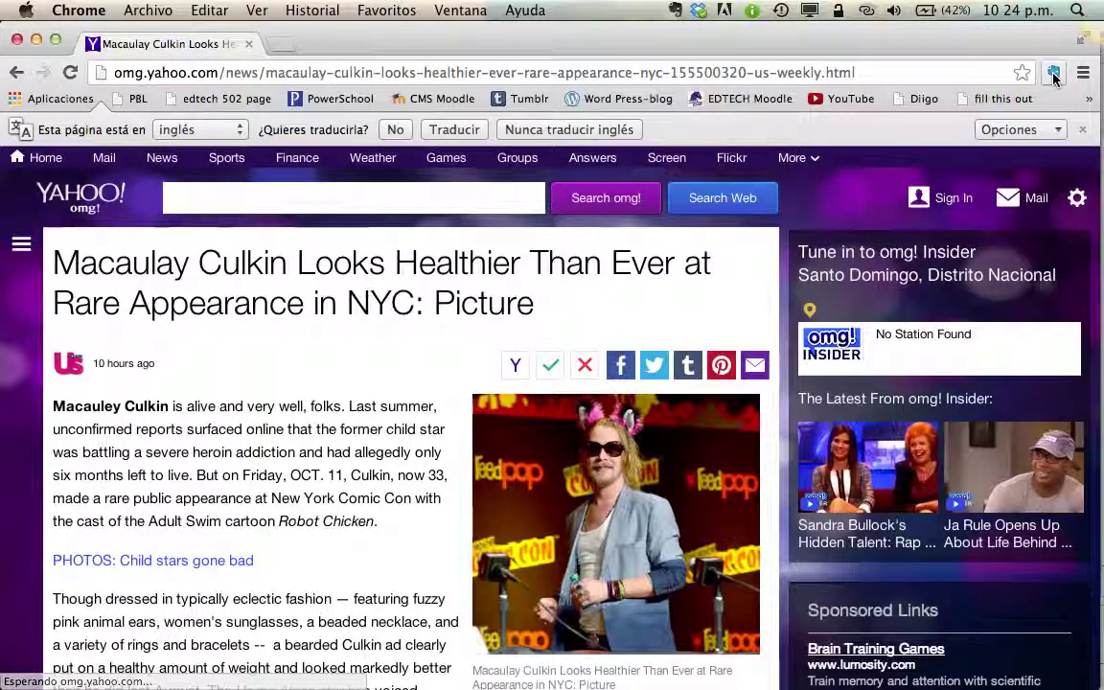
pyautogui.click(1054, 74)
pyautogui.click(1030, 175)
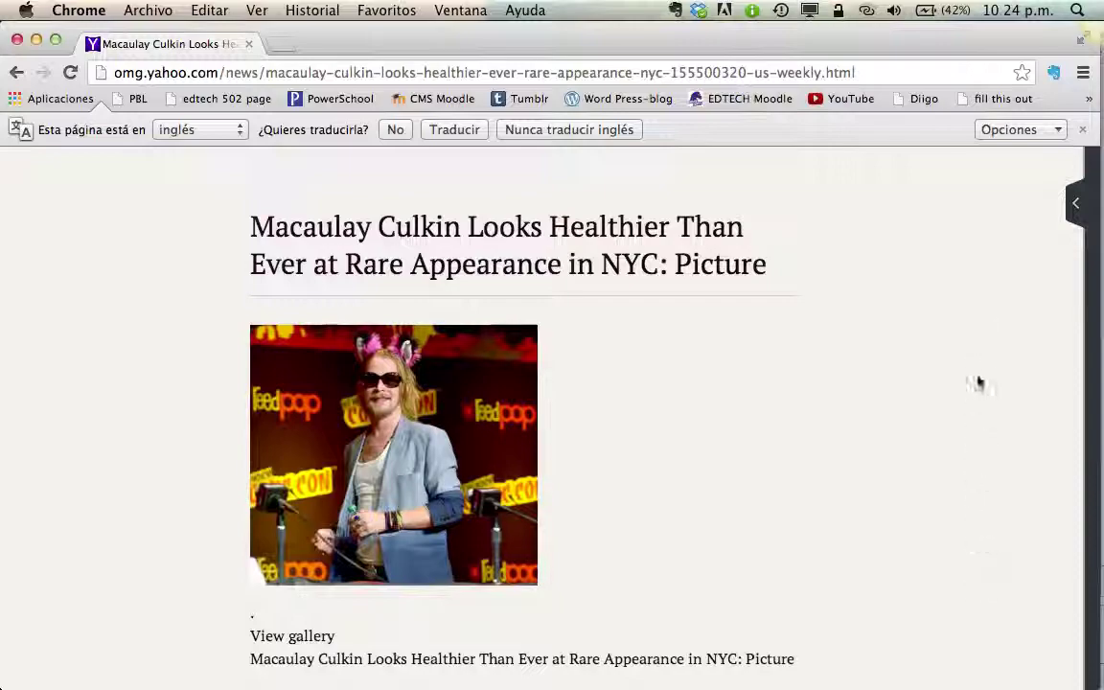
# Step: Look through the simplified Yahoo story to its end and return to its headline and photo
pyautogui.moveTo(980, 337)
pyautogui.mouseDown()
pyautogui.moveTo(977, 554)
pyautogui.moveTo(946, 320)
pyautogui.moveTo(181, 328)
pyautogui.mouseUp()
pyautogui.scroll(-5, 89, 444)
pyautogui.scroll(-15, 90, 445)
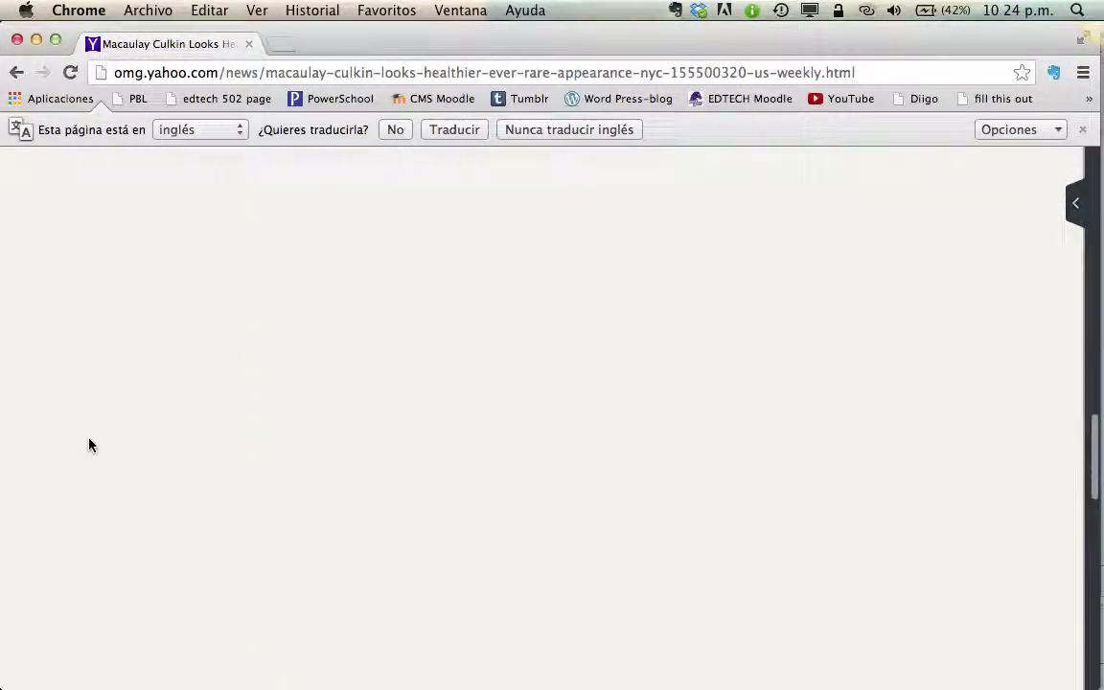
pyautogui.scroll(20, 89, 445)
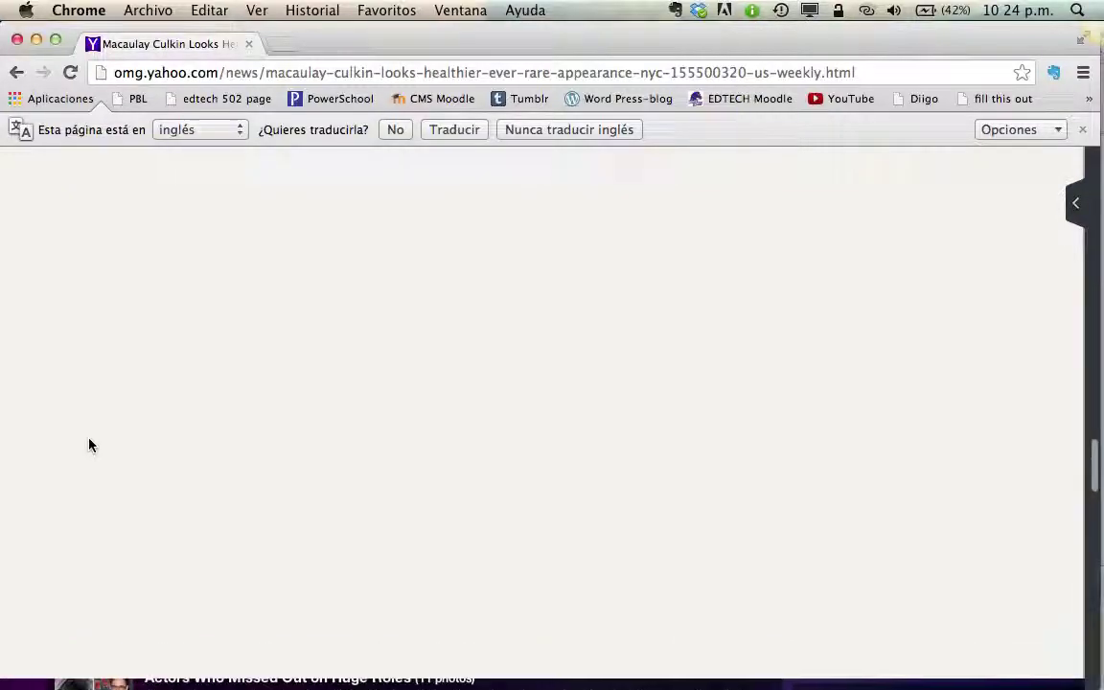
pyautogui.scroll(3, 90, 445)
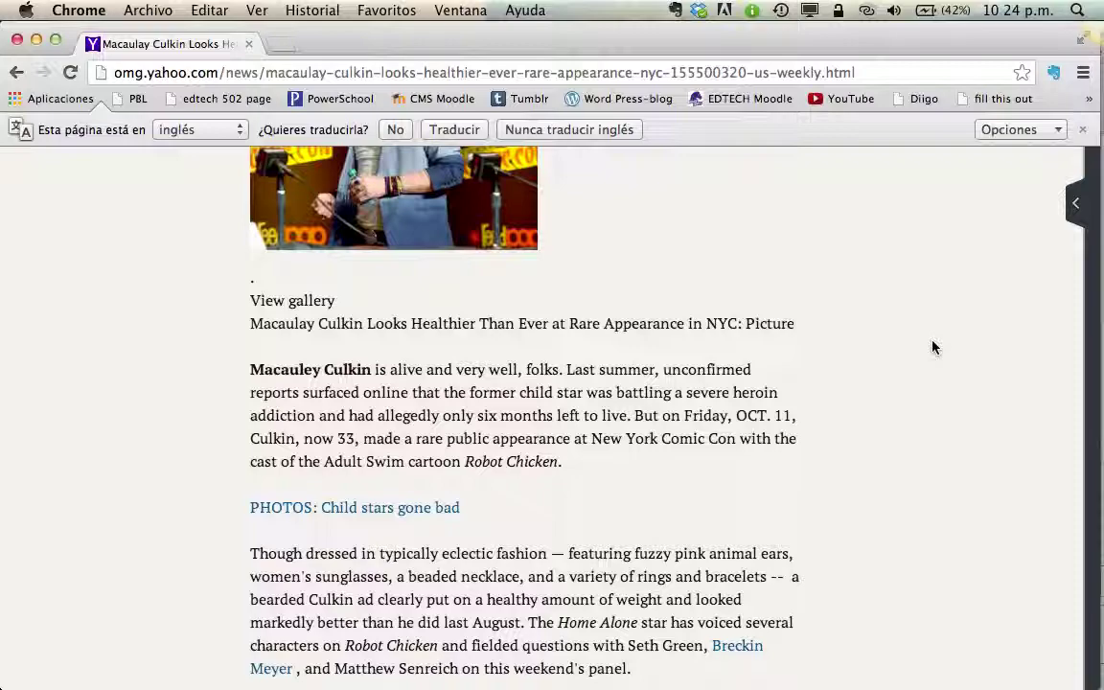
pyautogui.scroll(5, 124, 426)
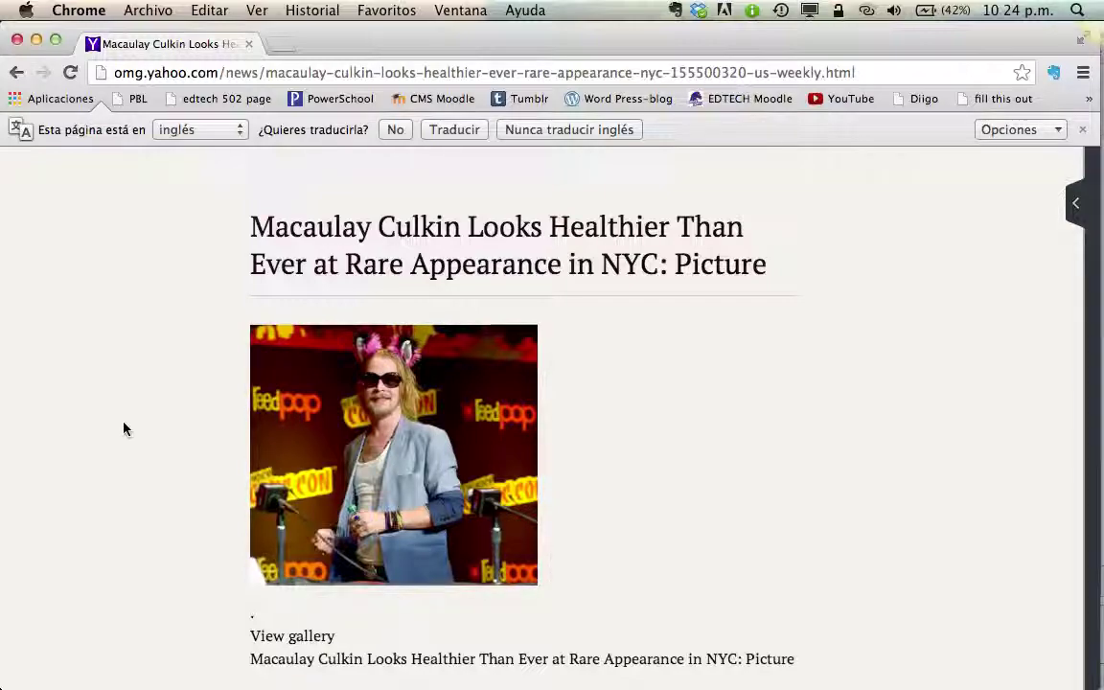
# Step: Return to the Evernote desktop app by way of the PowerPoint slides and show all notebooks
pyautogui.press('super+Tab')
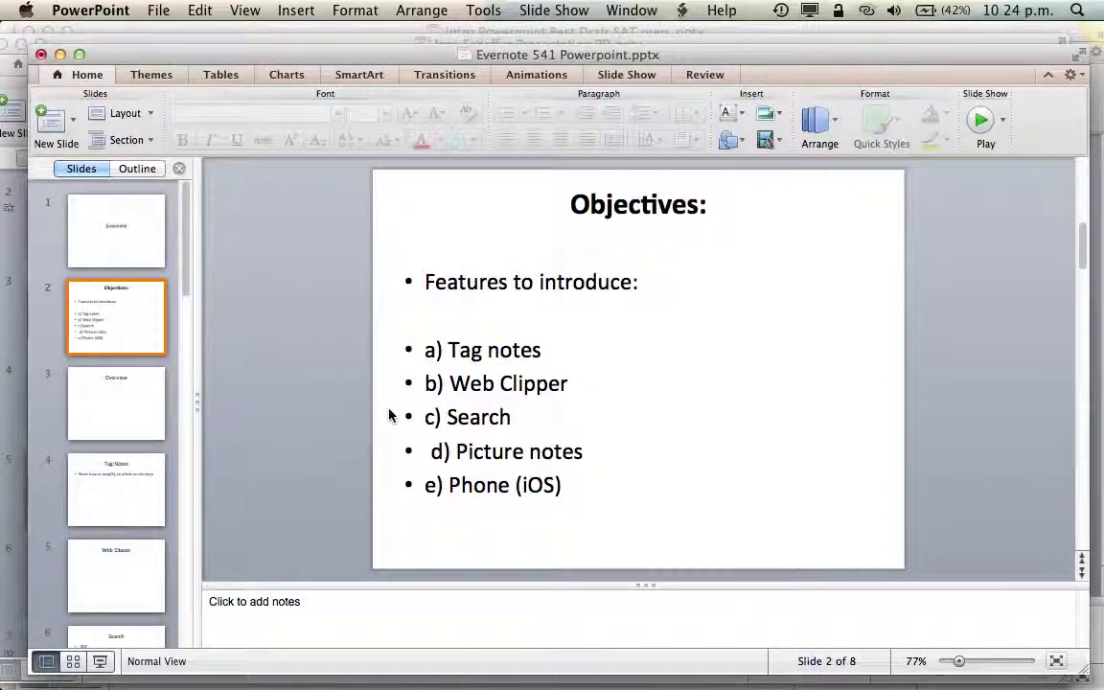
pyautogui.press('super+Tab')
pyautogui.press('super+Tab')
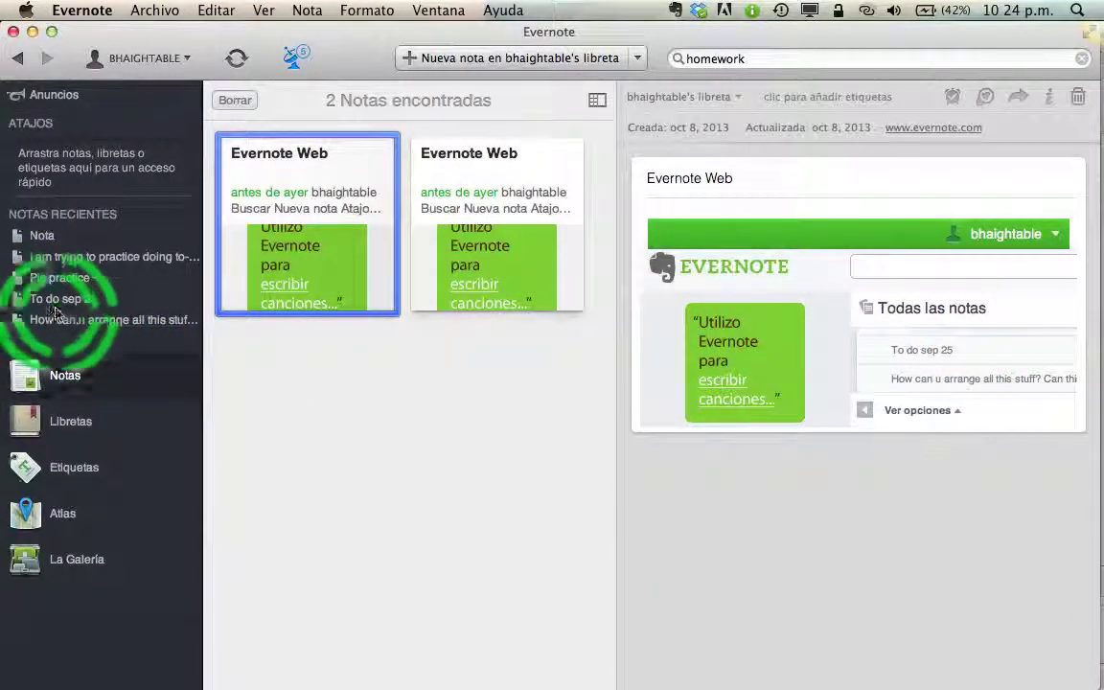
pyautogui.click(94, 426)
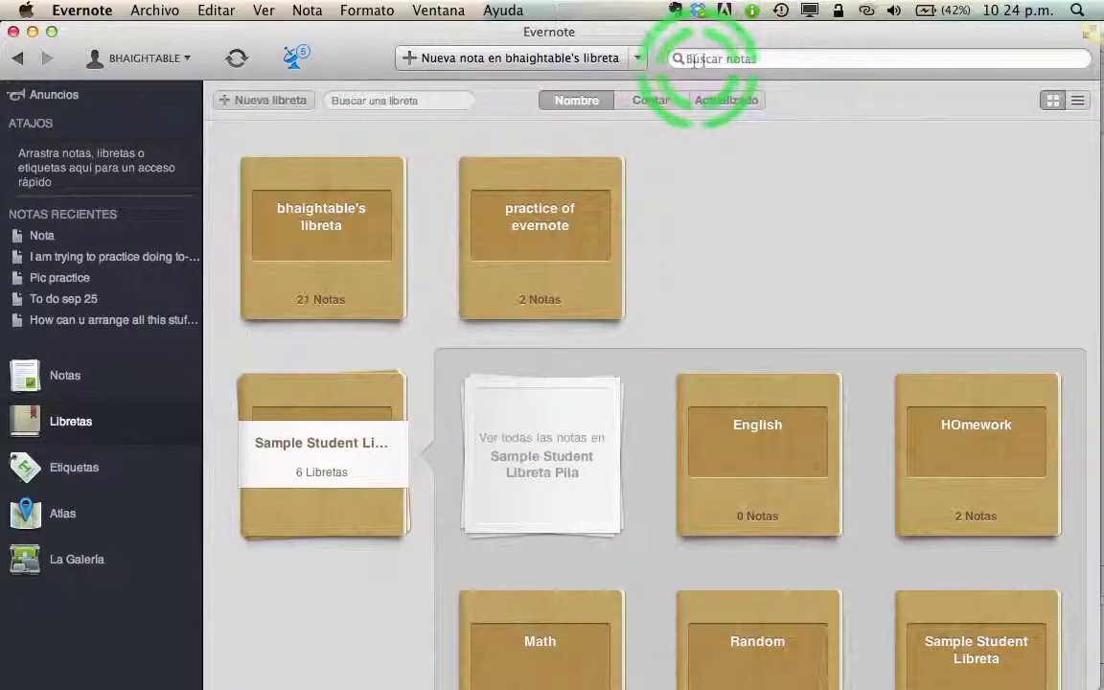
# Step: Search all Evernote notes for a person's first name
pyautogui.click(770, 58)
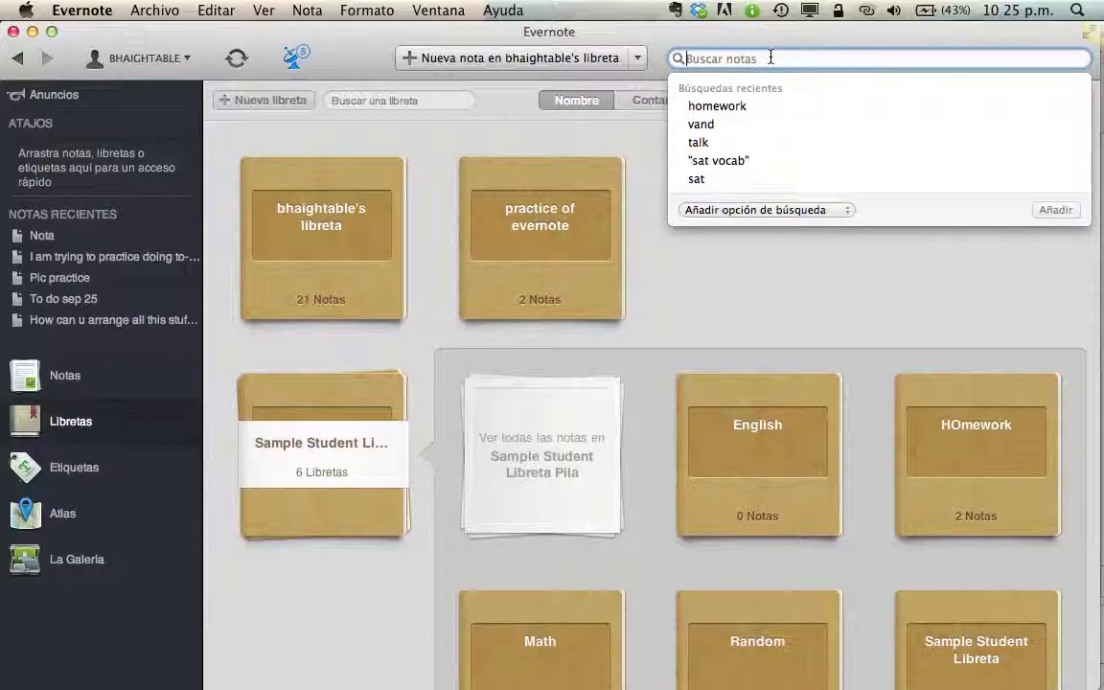
pyautogui.write('joh')
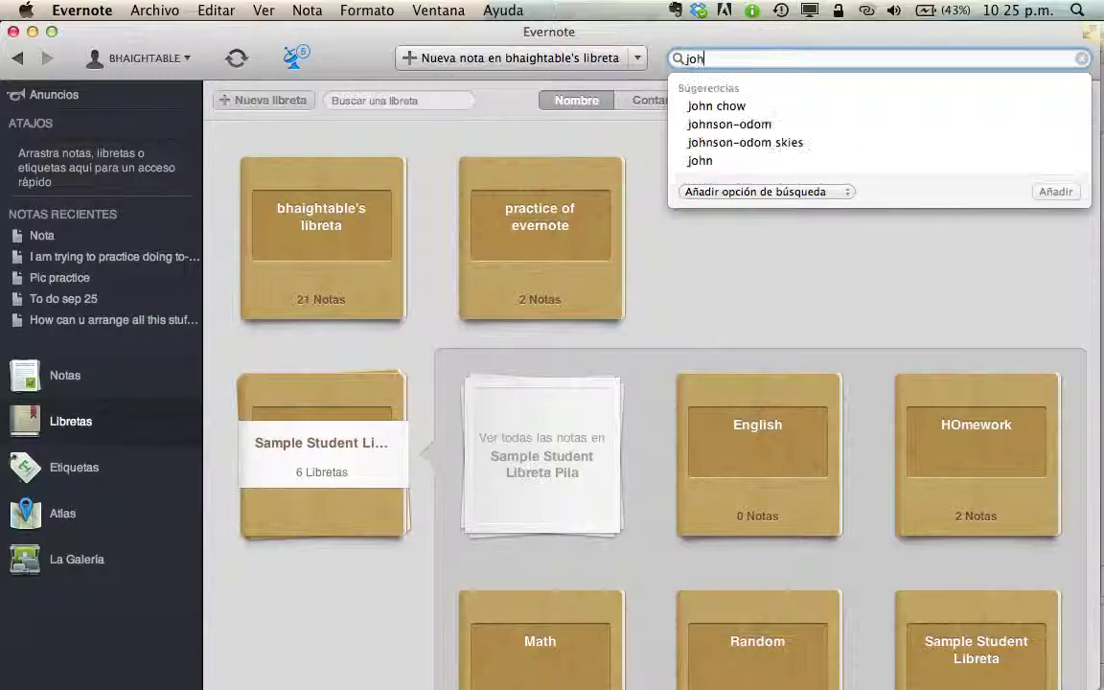
pyautogui.write('n')
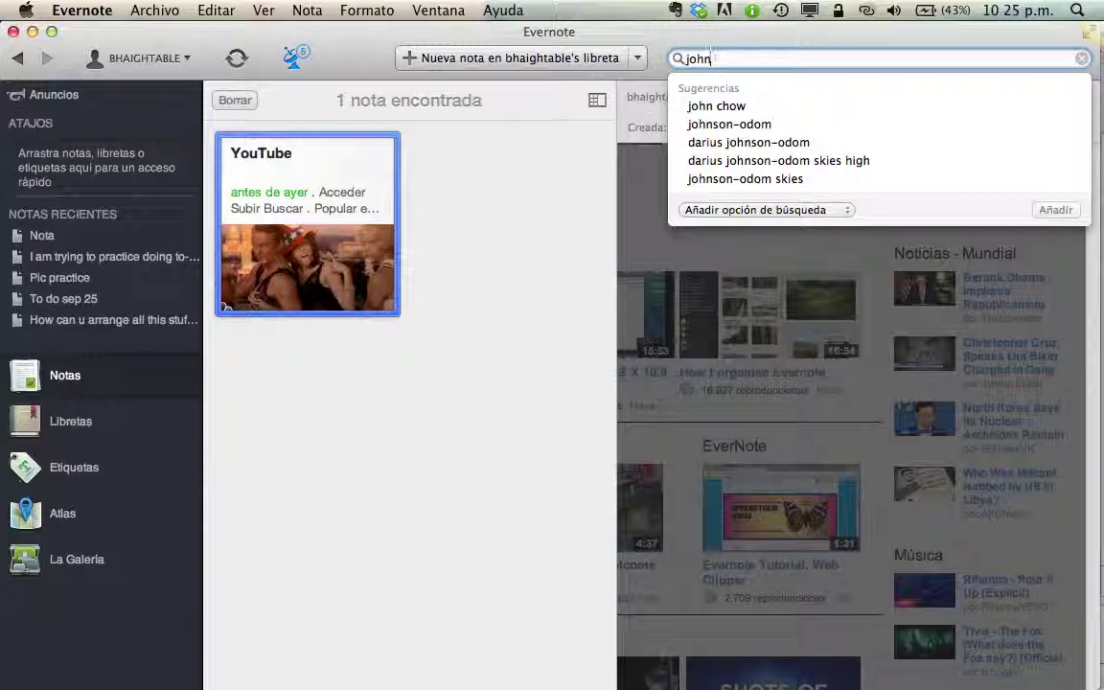
# Step: Replace the note search with "Dp" and examine the chat screenshot in the matching picture note
pyautogui.press('BackSpace')
pyautogui.write('Dp')
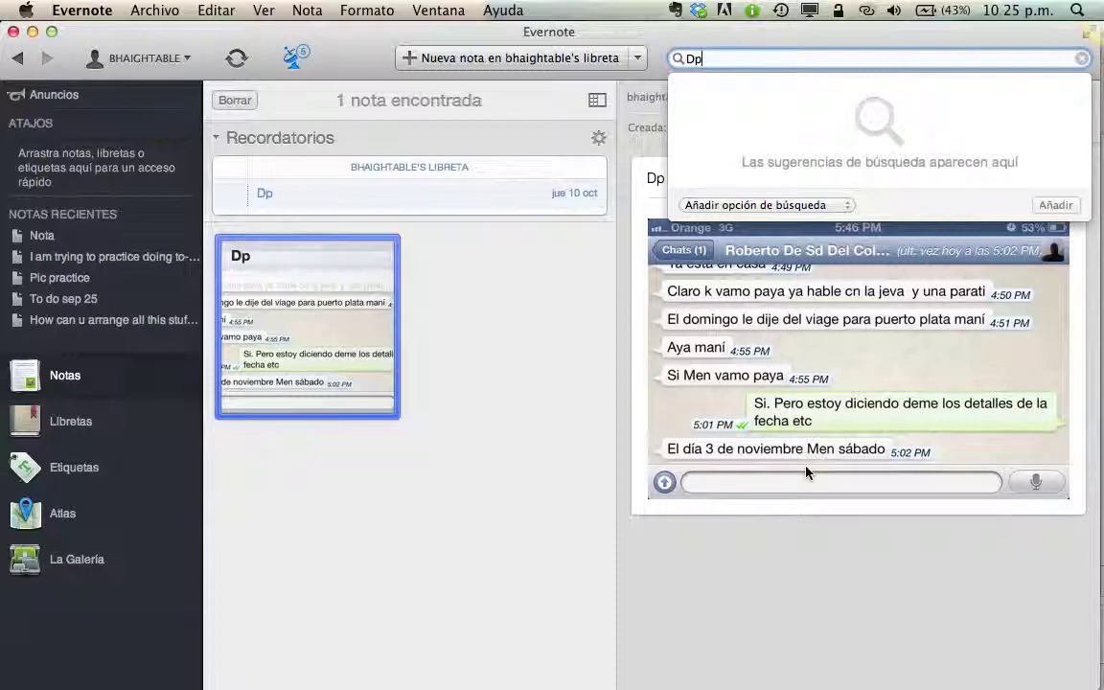
pyautogui.press('super+Tab')
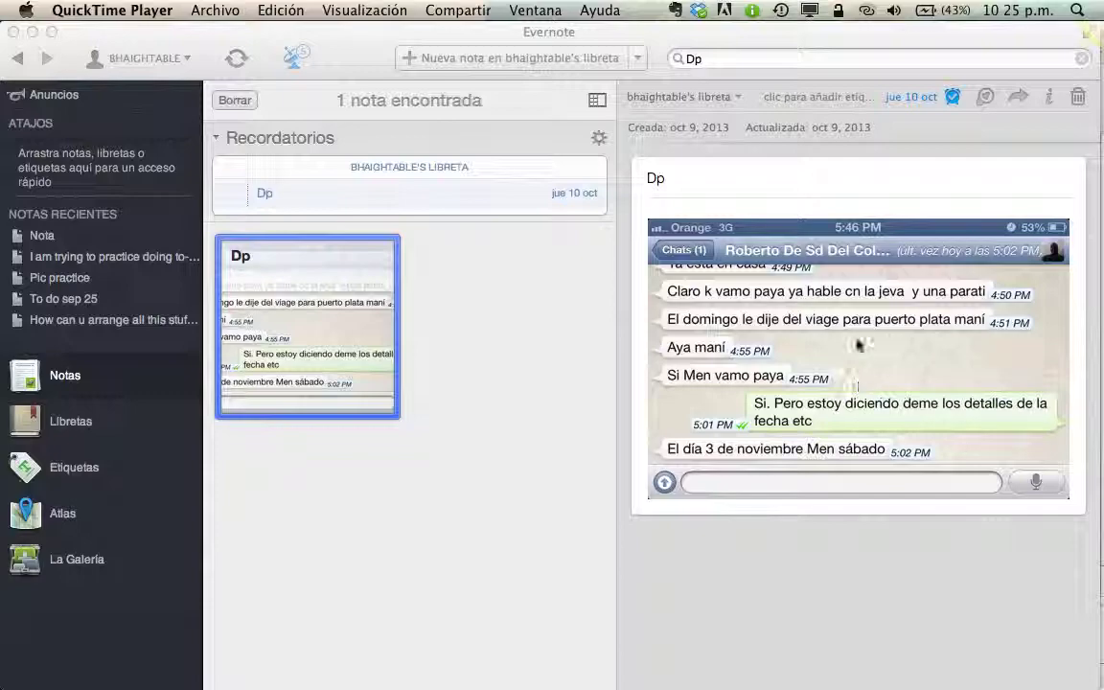
pyautogui.click(547, 387)
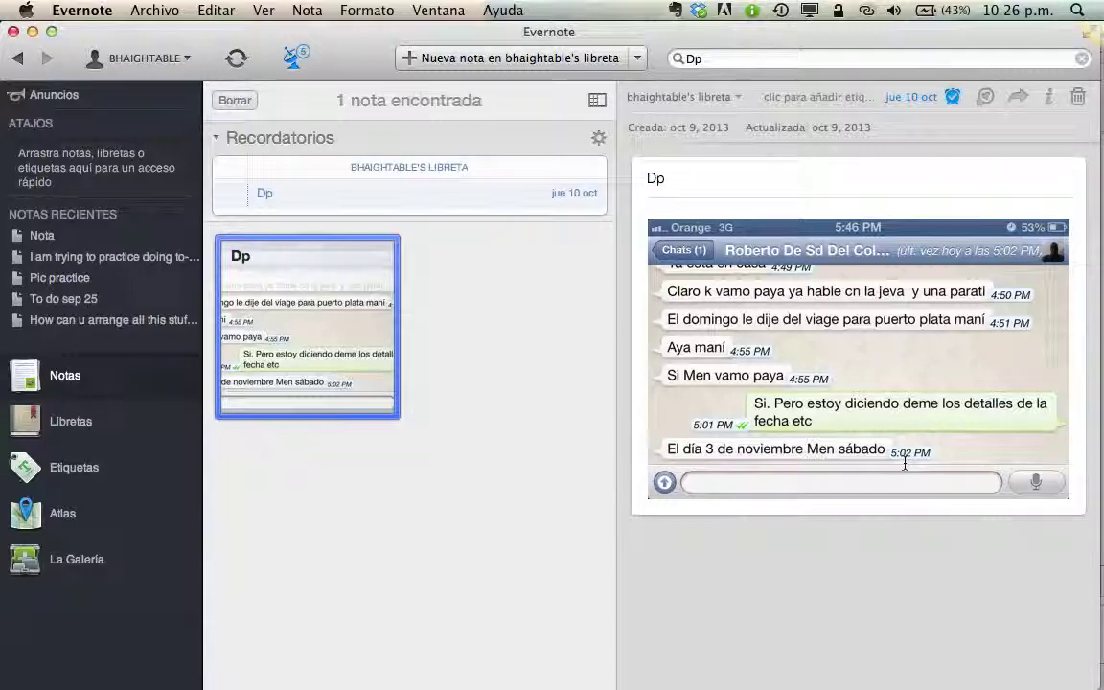
# Step: Search the notes for "j" and examine the highlighted spot in the "Captura" picture note
pyautogui.click(863, 369)
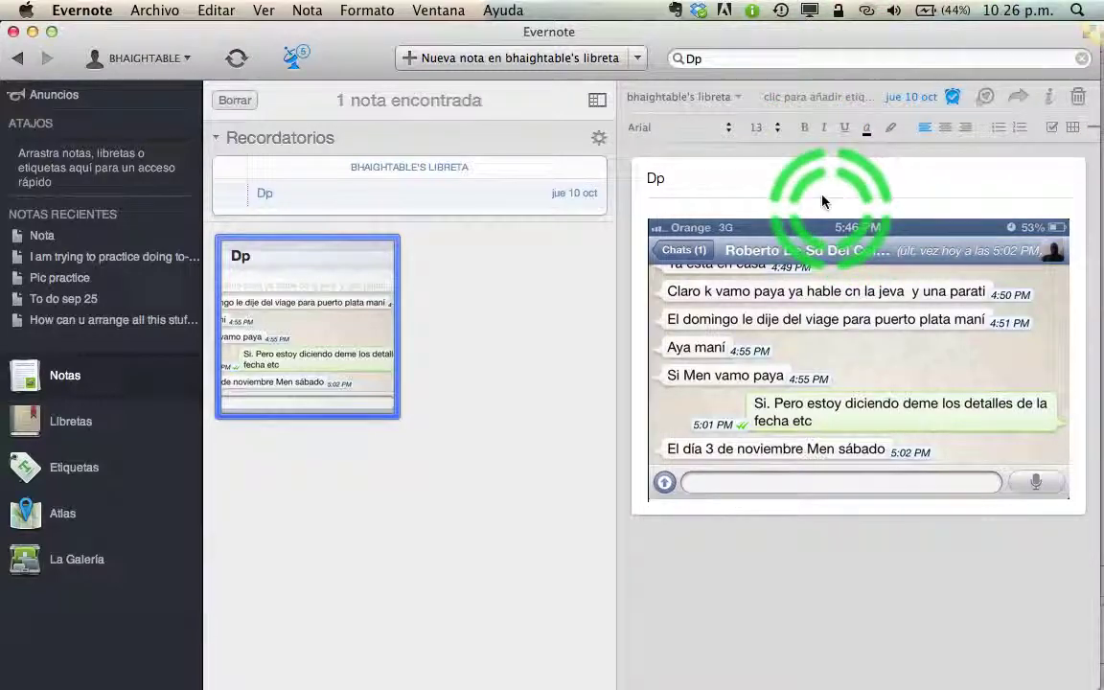
pyautogui.click(734, 62)
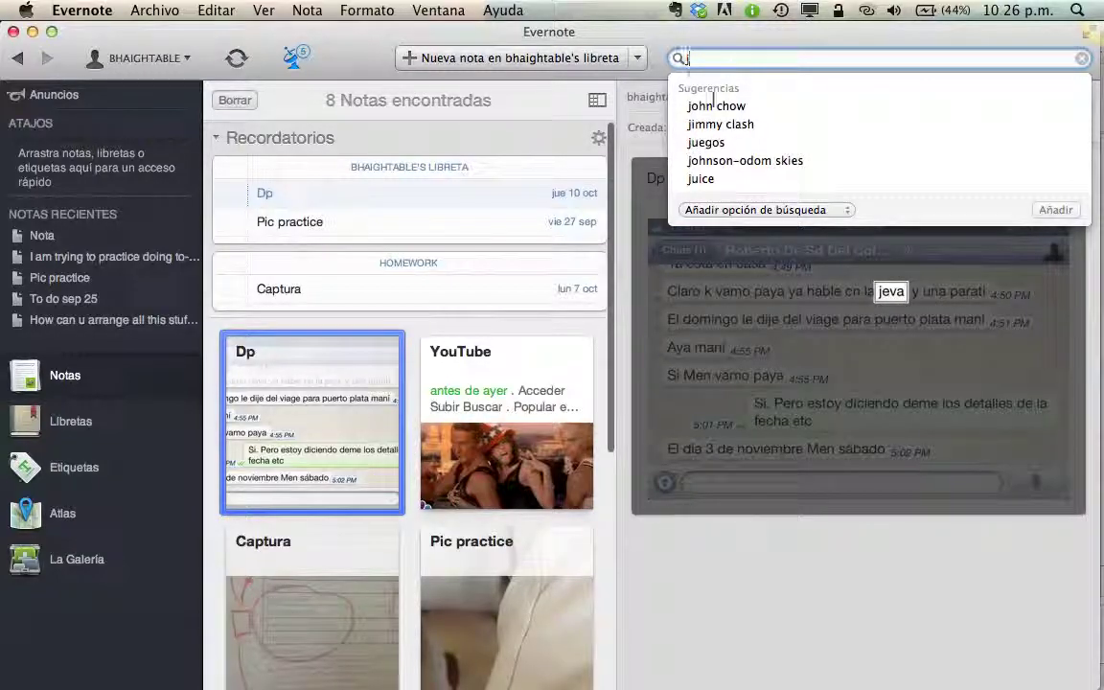
pyautogui.scroll(-3, 370, 518)
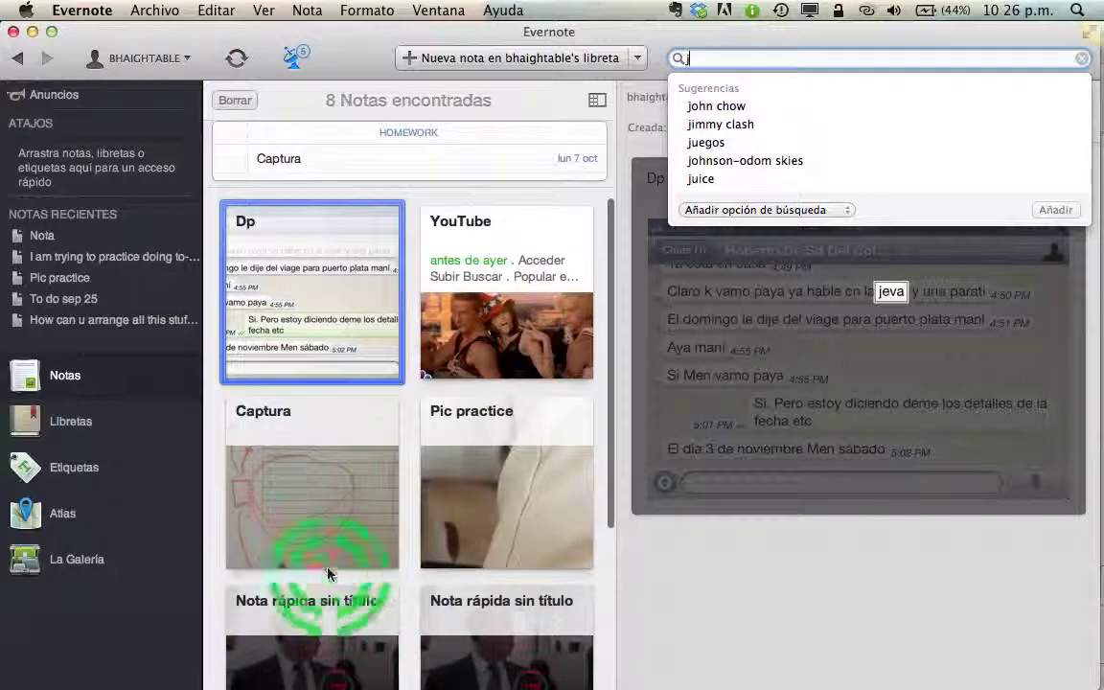
pyautogui.click(312, 512)
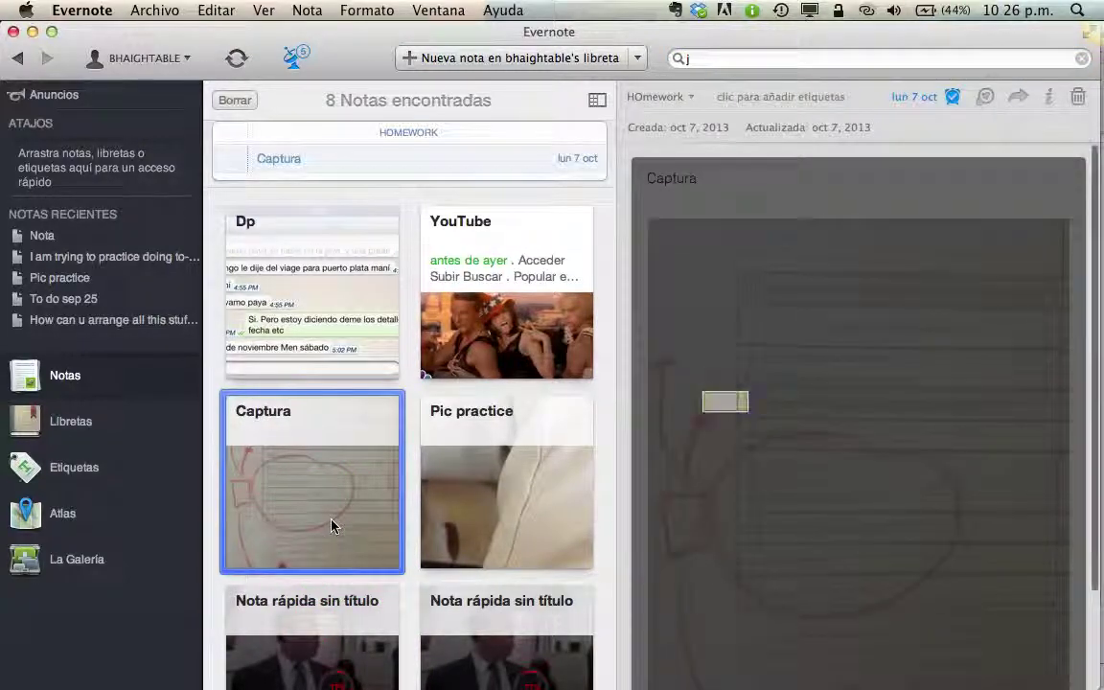
pyautogui.click(697, 361)
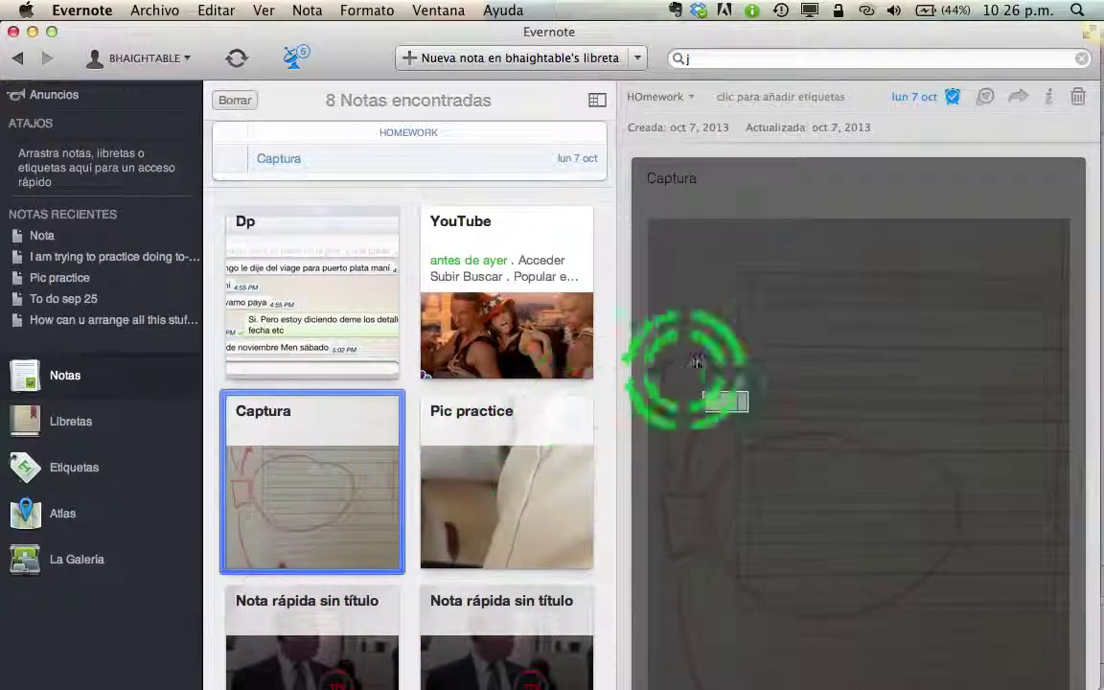
pyautogui.scroll(-3, 783, 353)
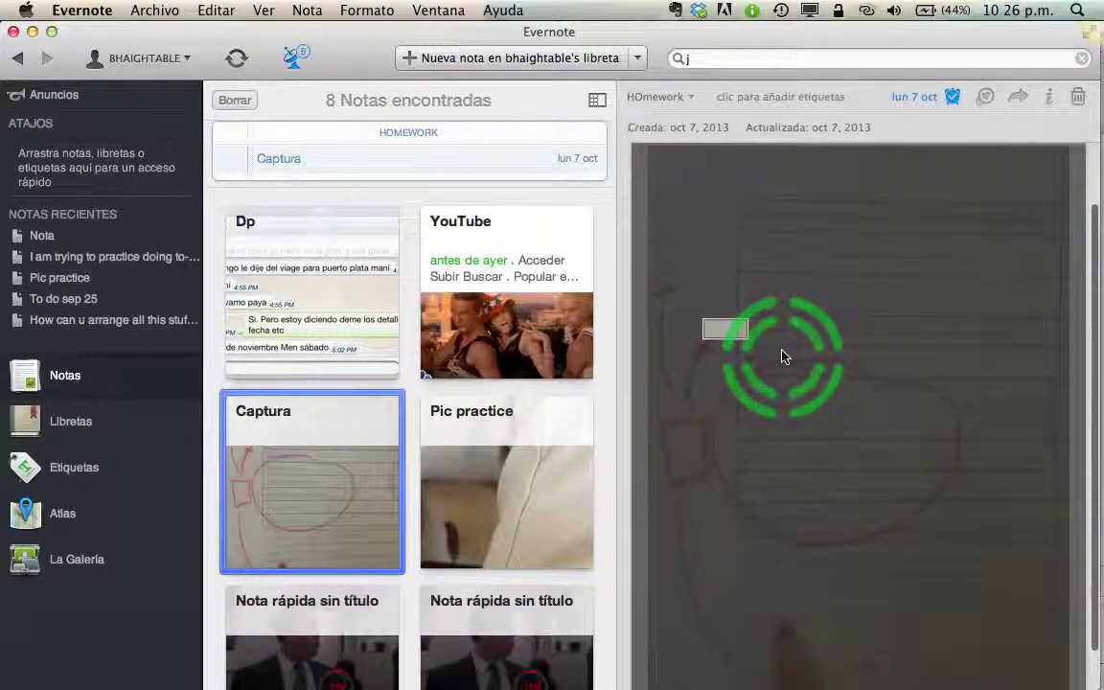
pyautogui.scroll(-2, 783, 357)
pyautogui.moveTo(783, 357)
pyautogui.mouseDown()
pyautogui.moveTo(830, 496)
pyautogui.moveTo(1010, 320)
pyautogui.moveTo(870, 259)
pyautogui.moveTo(738, 360)
pyautogui.moveTo(763, 448)
pyautogui.moveTo(765, 437)
pyautogui.mouseUp()
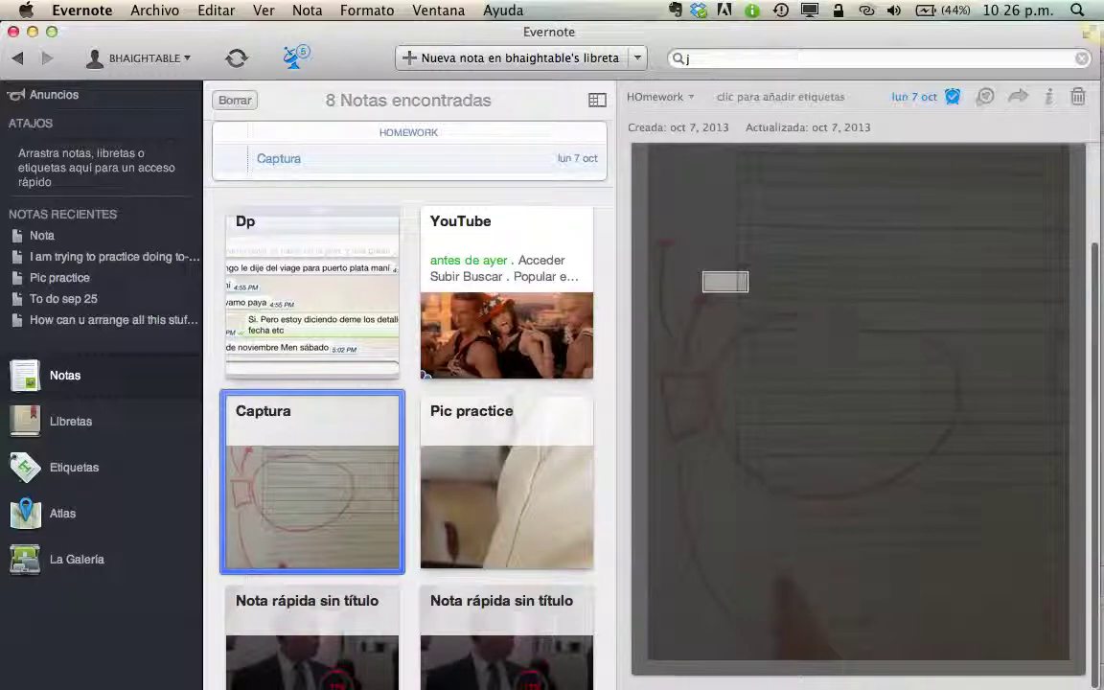
# Step: Look through the remaining notes matching "j" and view the photo in the "Pic practice" note
pyautogui.scroll(-5, 449, 436)
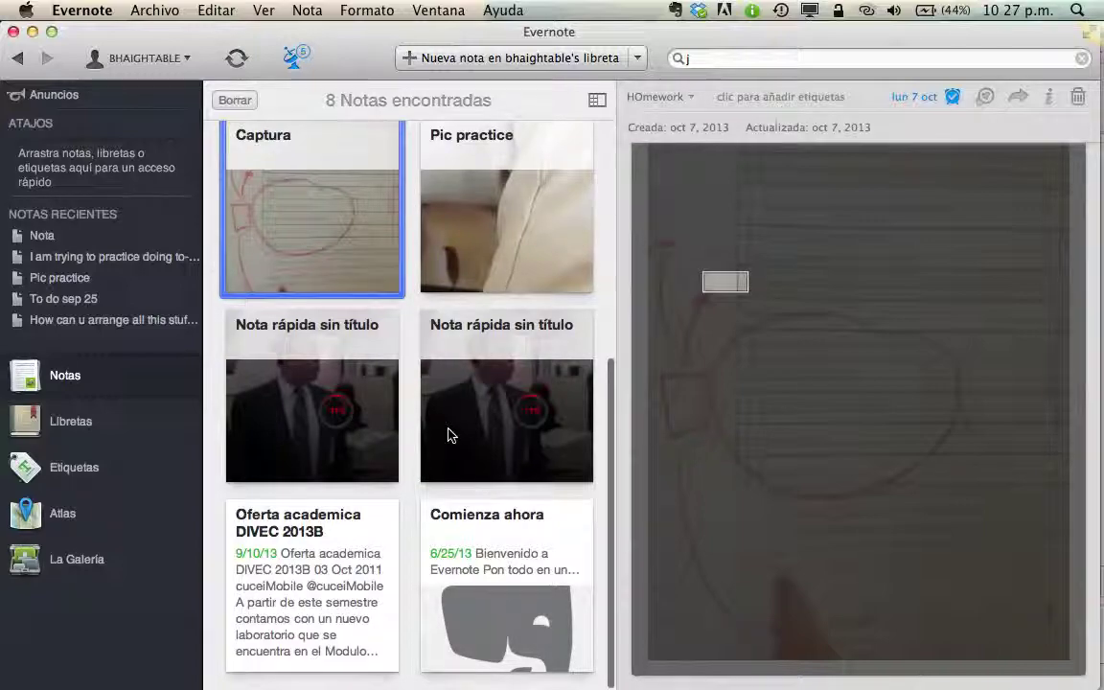
pyautogui.scroll(-5, 448, 436)
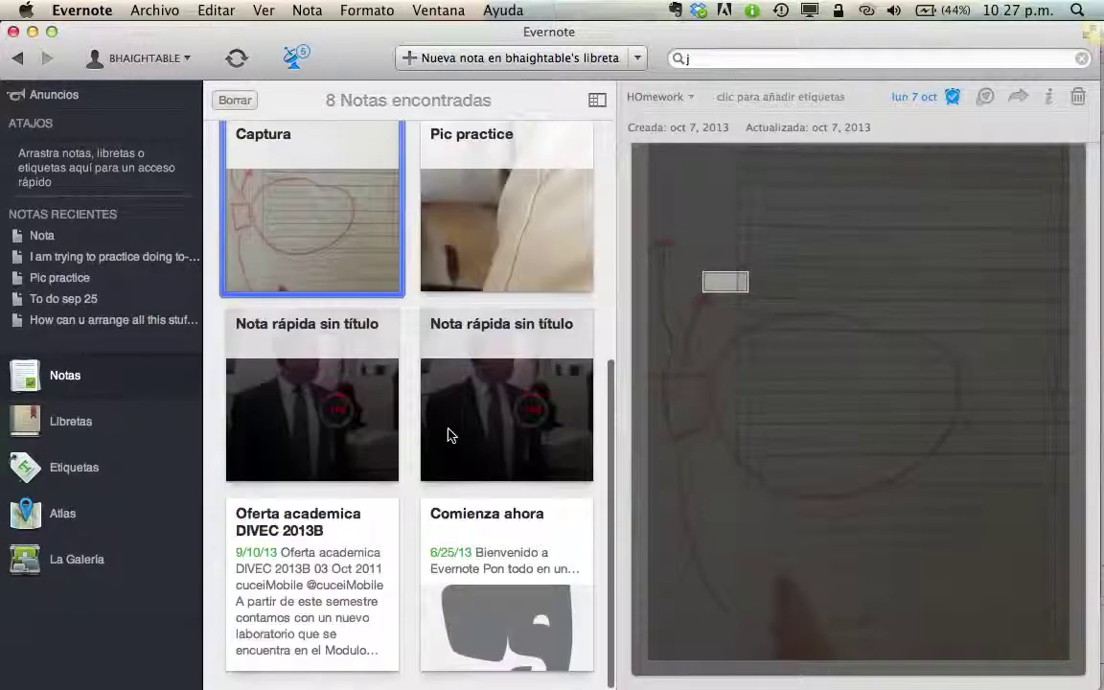
pyautogui.scroll(-3, 449, 435)
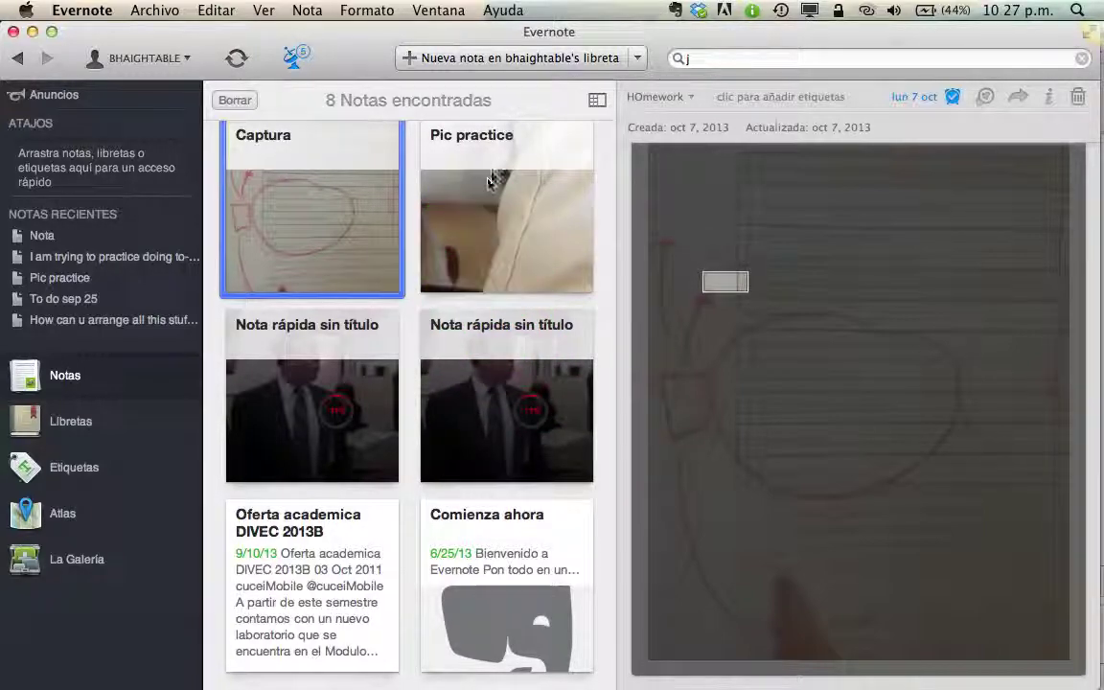
pyautogui.click(487, 137)
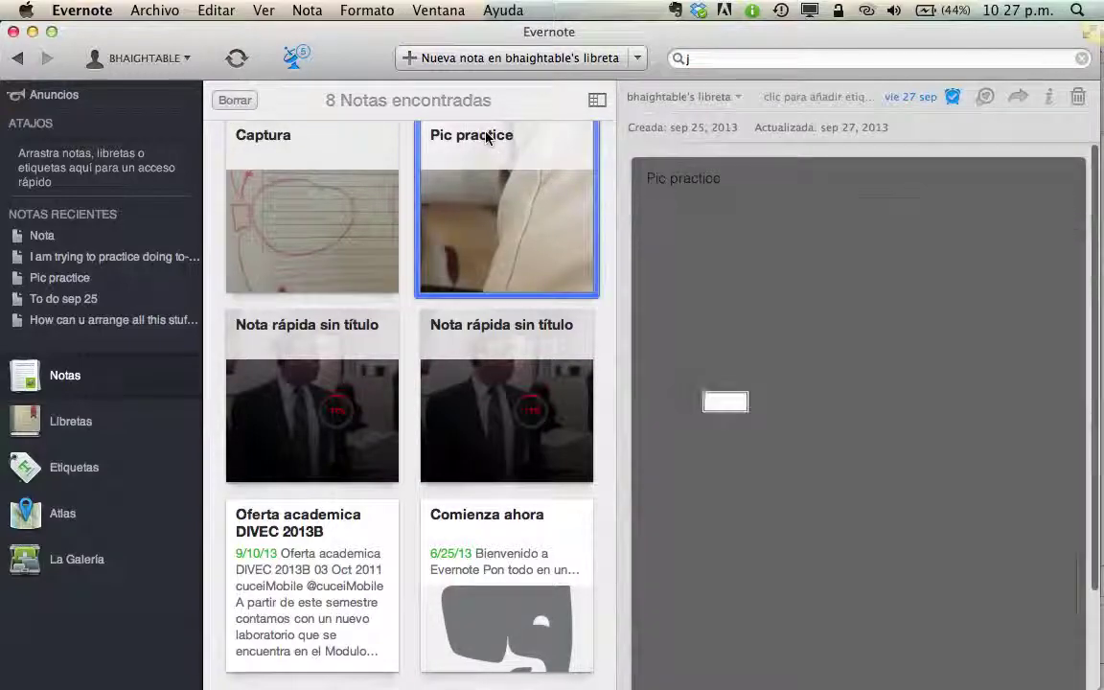
pyautogui.scroll(-3, 904, 407)
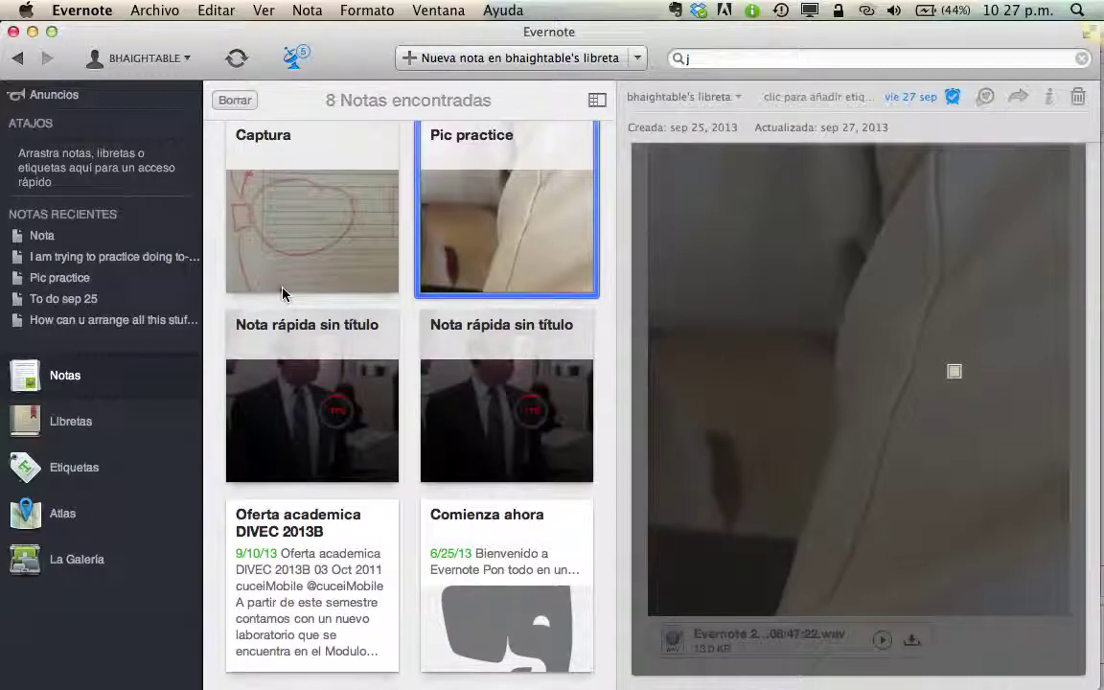
# Step: Replace the note search term with "home" and clear it again
pyautogui.click(718, 56)
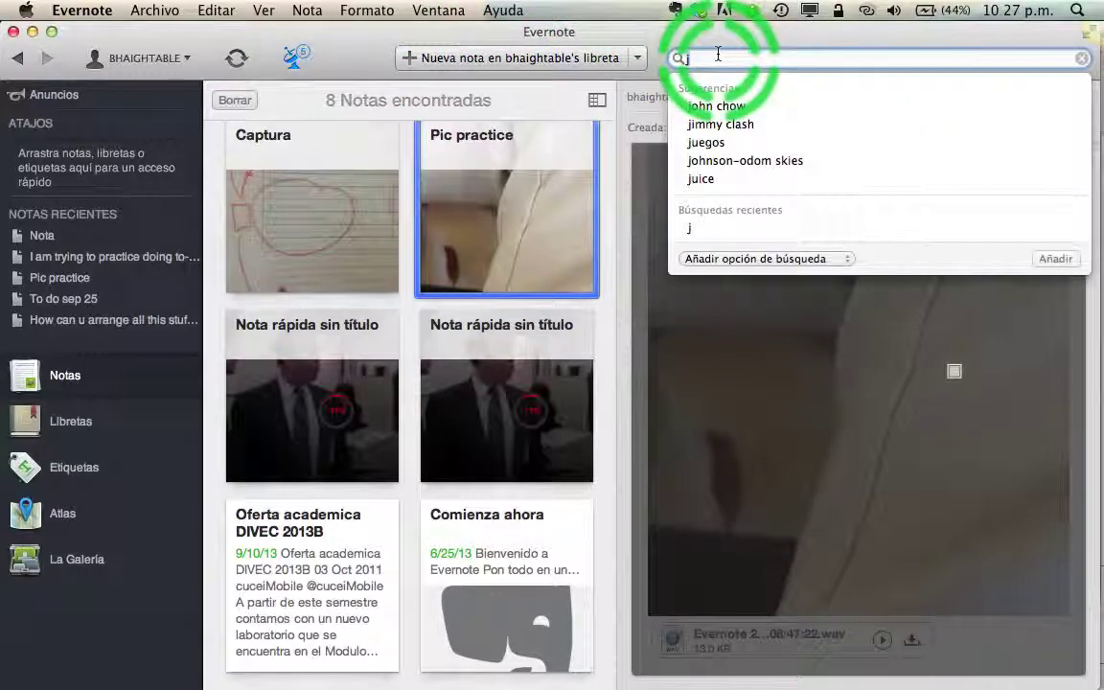
pyautogui.press('BackSpace')
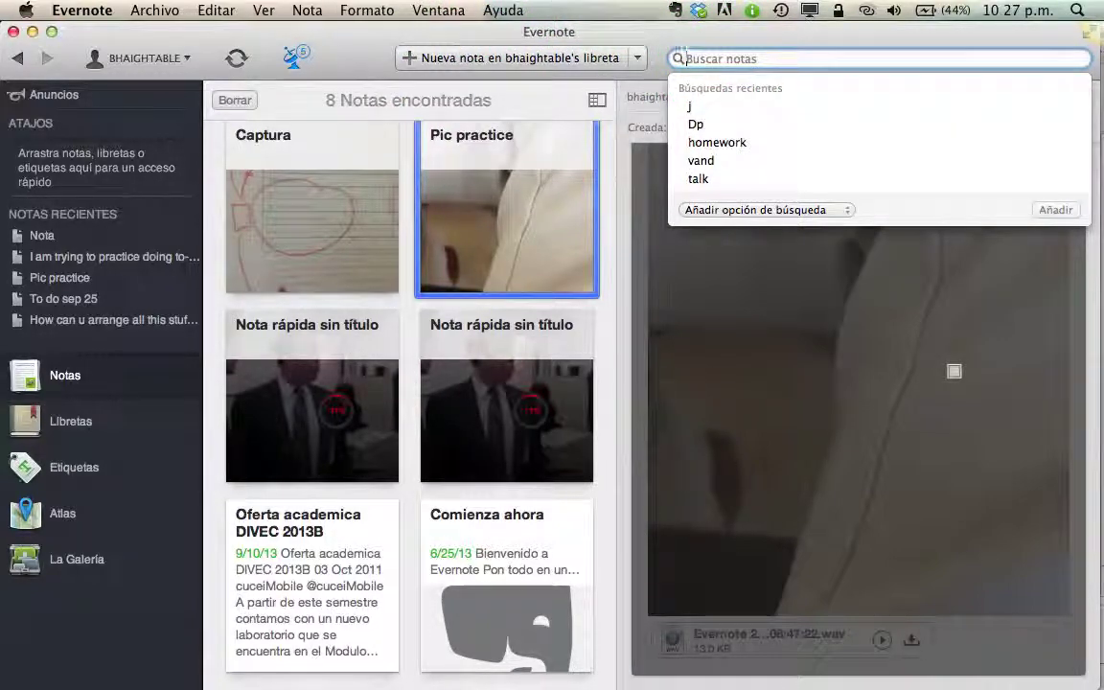
pyautogui.write('home')
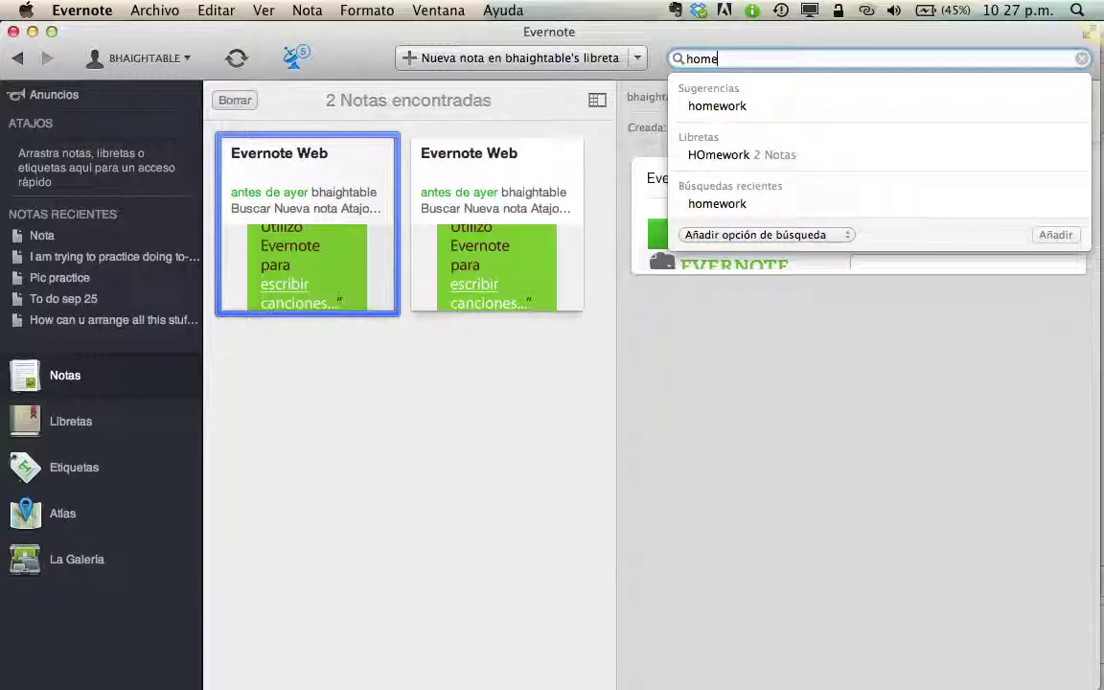
pyautogui.press('BackSpace')
pyautogui.press('BackSpace')
pyautogui.press('BackSpace')
pyautogui.press('BackSpace')
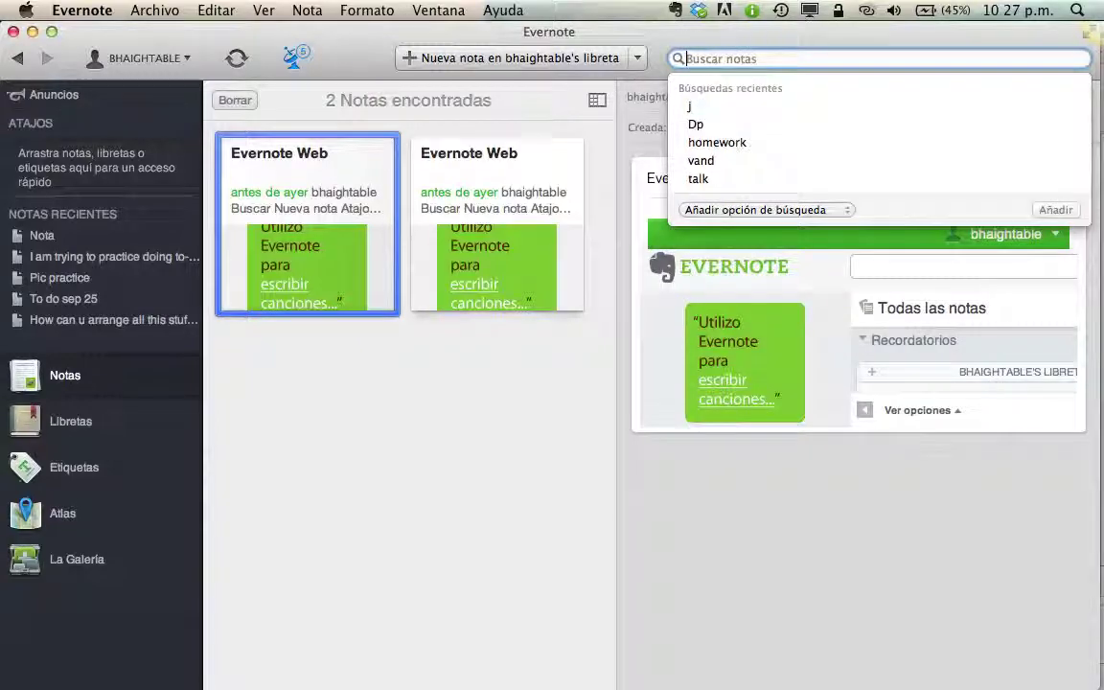
# Step: Search the notes for "sat" and close the search suggestions
pyautogui.write('sat')
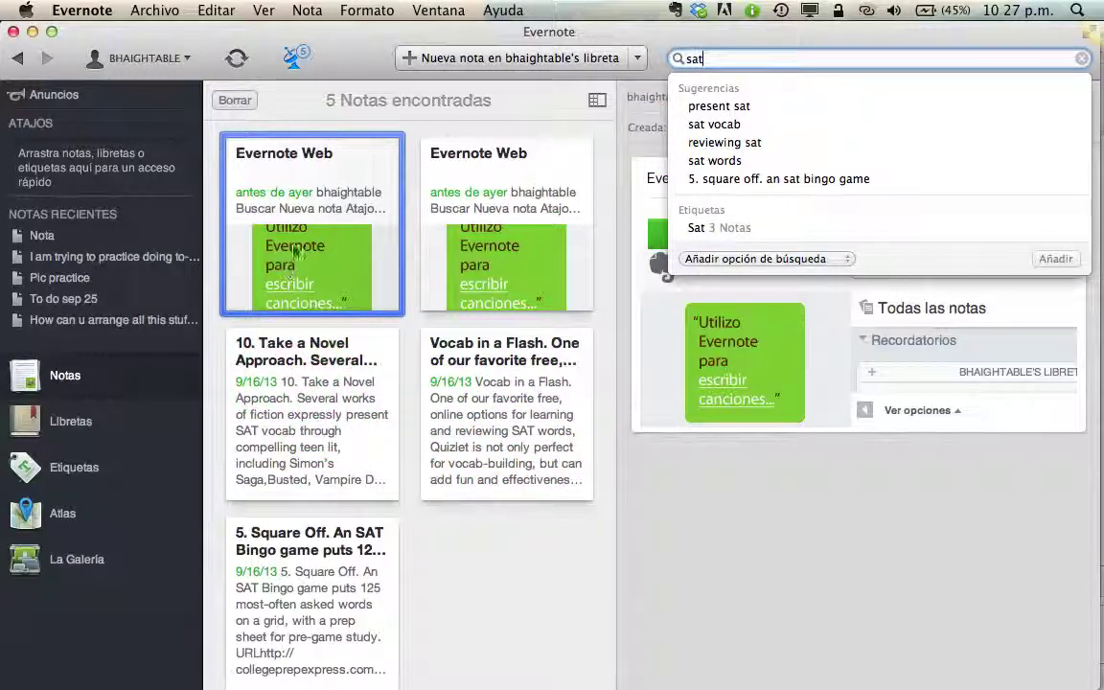
pyautogui.click(275, 89)
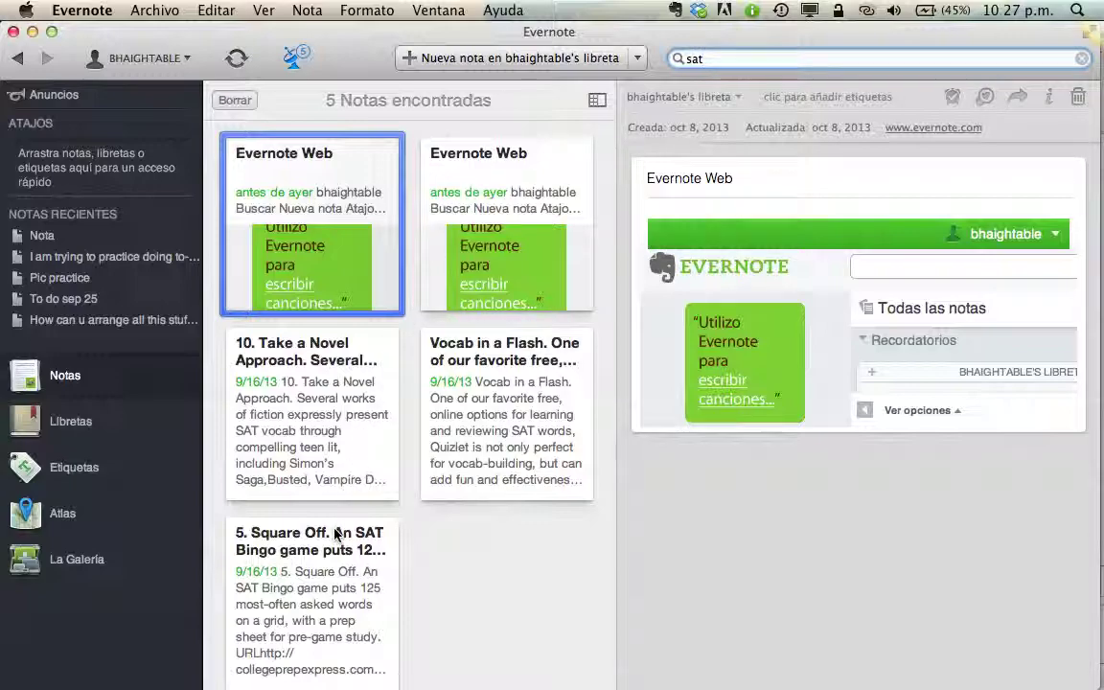
pyautogui.click(192, 522)
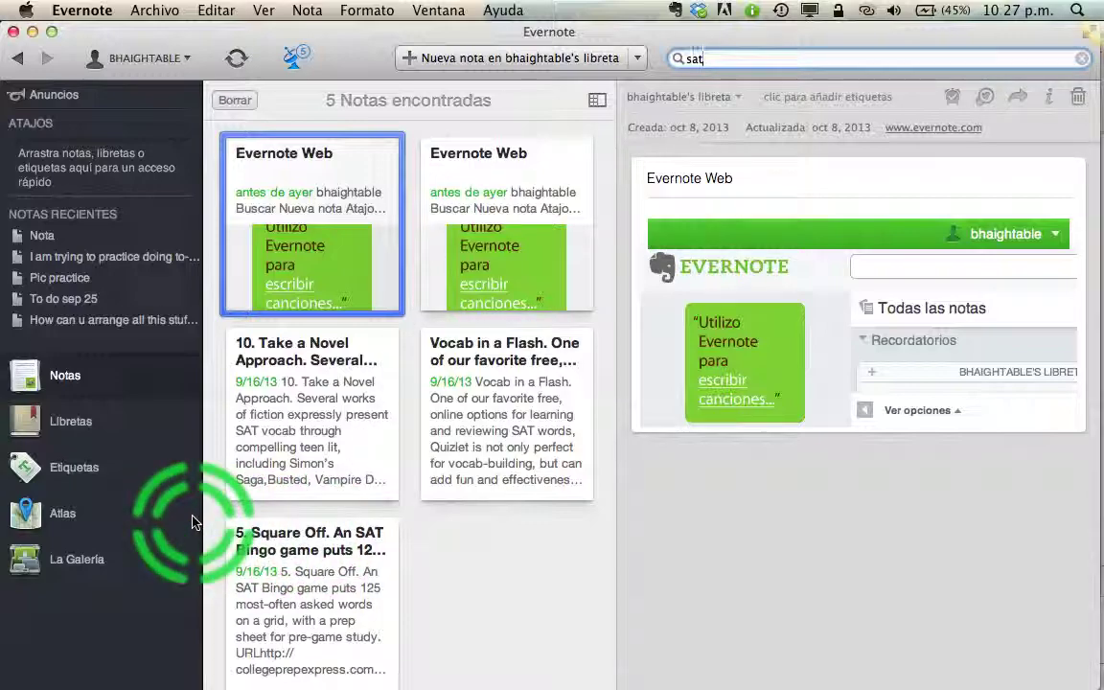
# Step: Switch to the PowerPoint presentation and show the Picture Notes slide
pyautogui.press('super+Tab')
pyautogui.press('super+Tab')
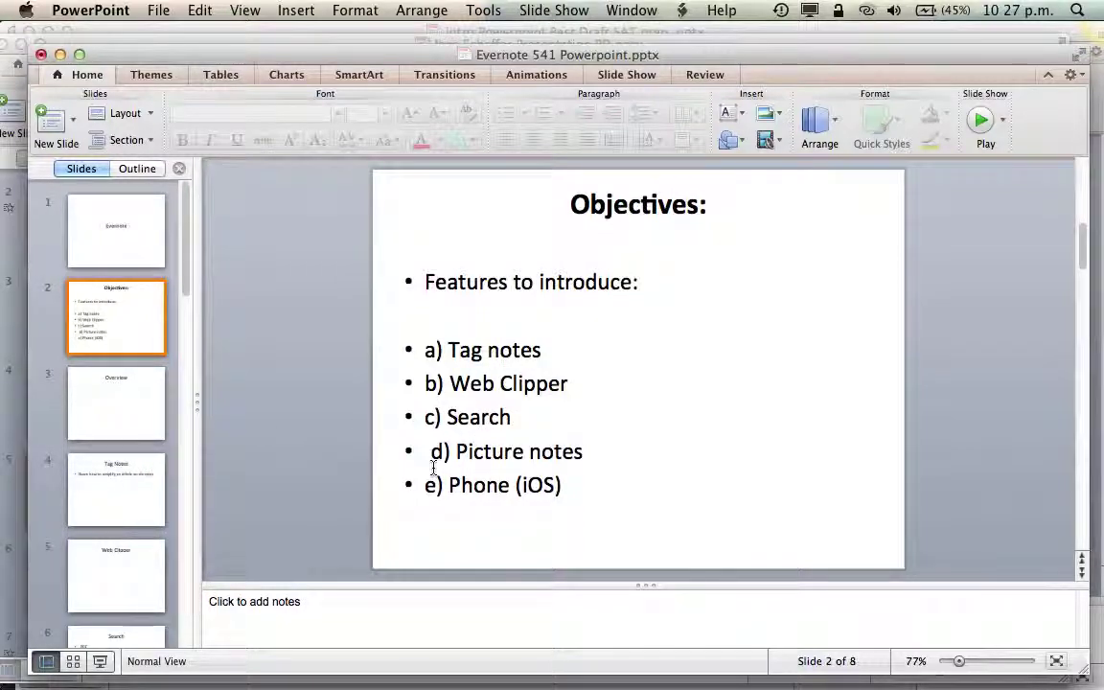
pyautogui.click(48, 468)
pyautogui.scroll(-5, 52, 468)
pyautogui.click(81, 492)
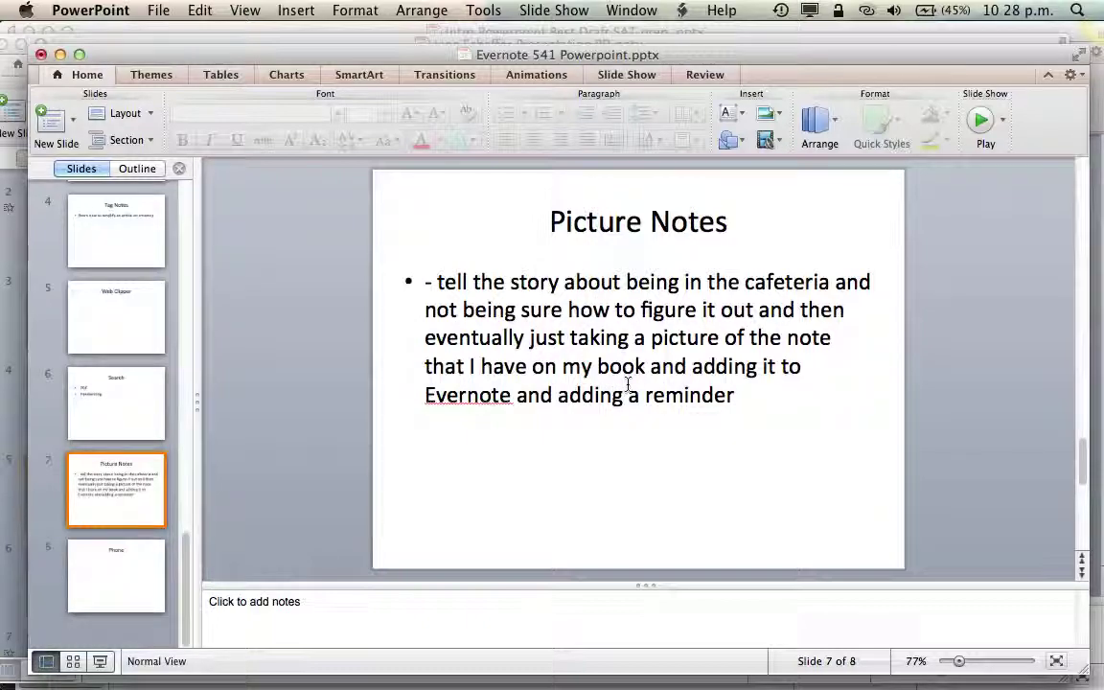
# Step: Return to Evernote, show all notebooks and open the "practice of evernote" notebook
pyautogui.press('super+Tab')
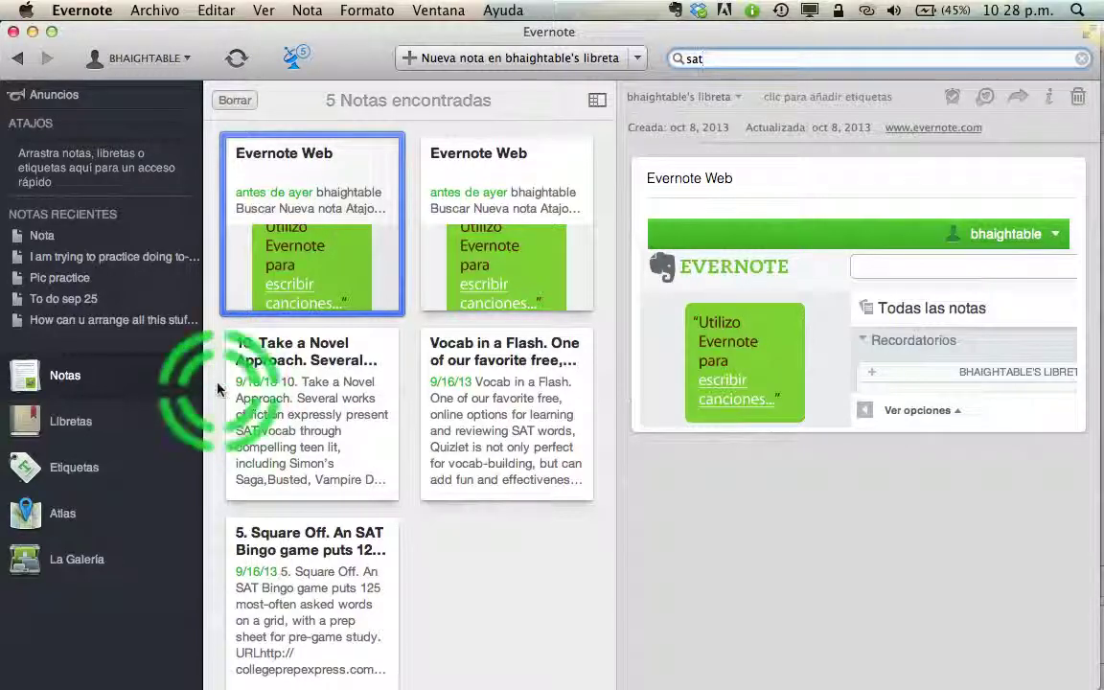
pyautogui.click(148, 427)
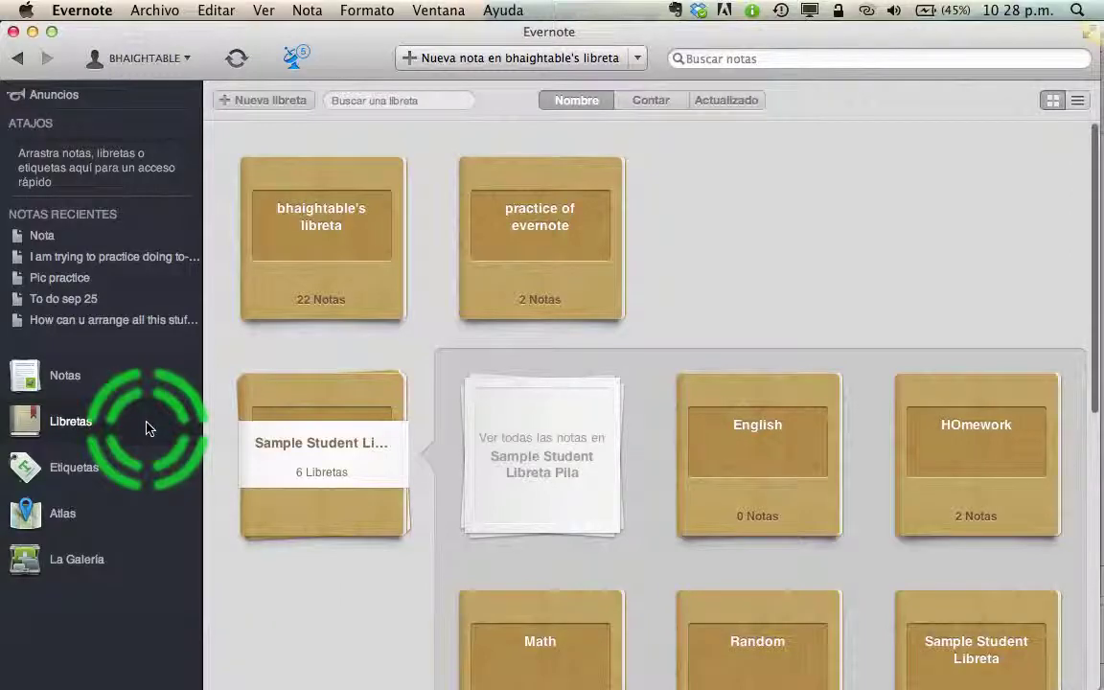
pyautogui.click(543, 254)
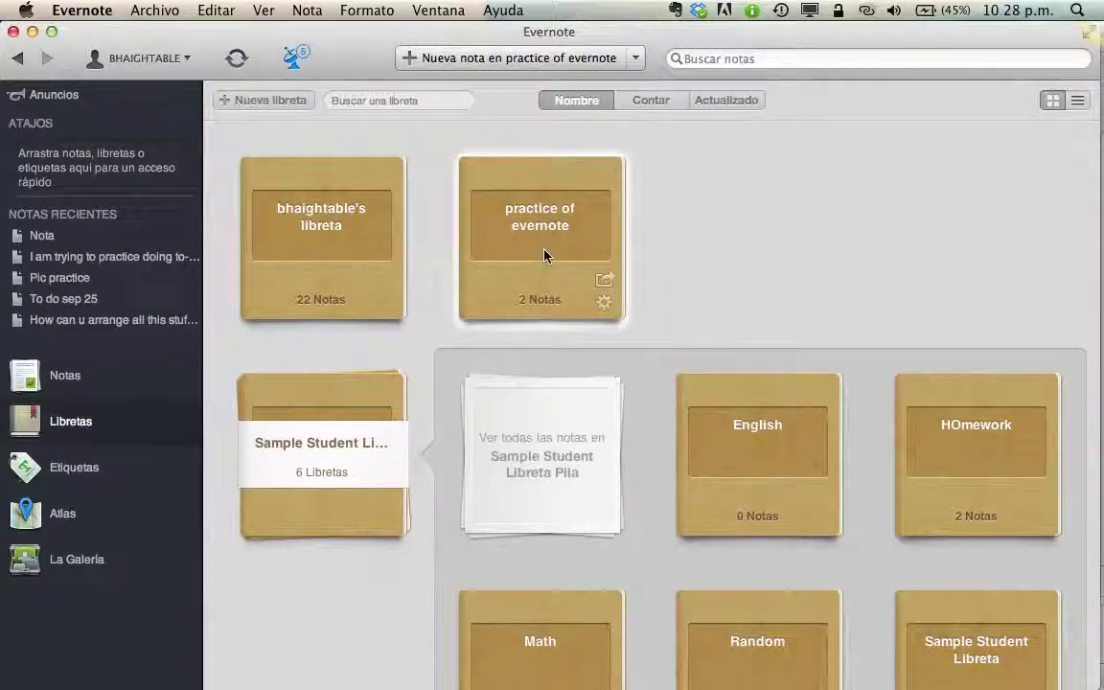
pyautogui.doubleClick(543, 254)
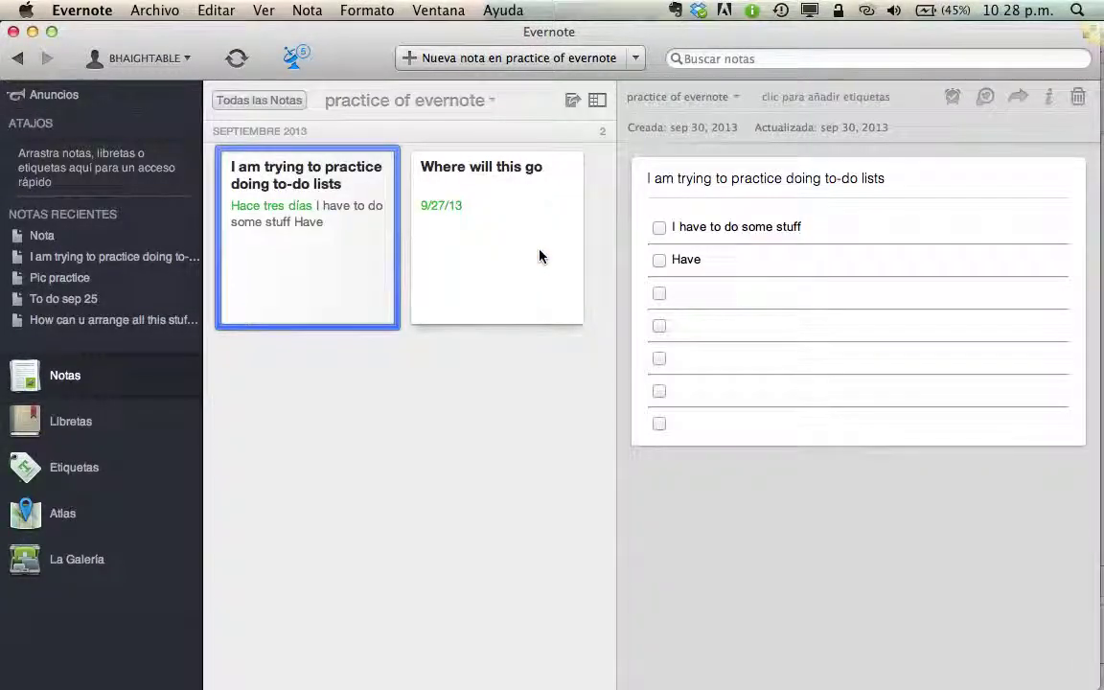
pyautogui.click(409, 177)
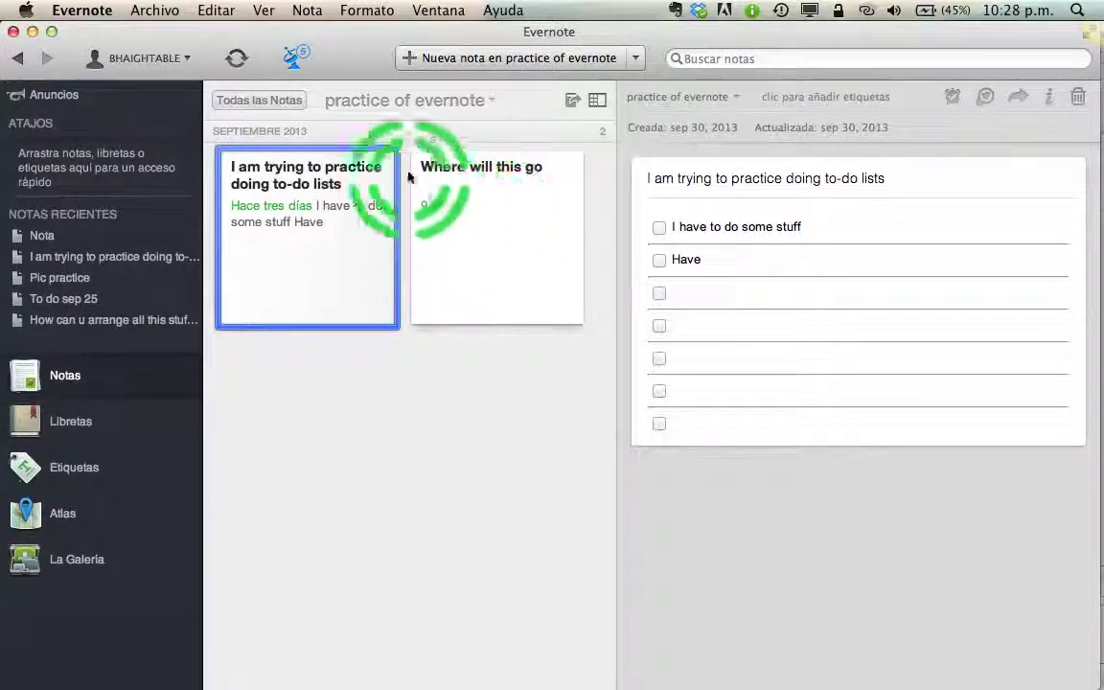
# Step: Show all notes and open the "Do it" picture note in its own window
pyautogui.click(277, 103)
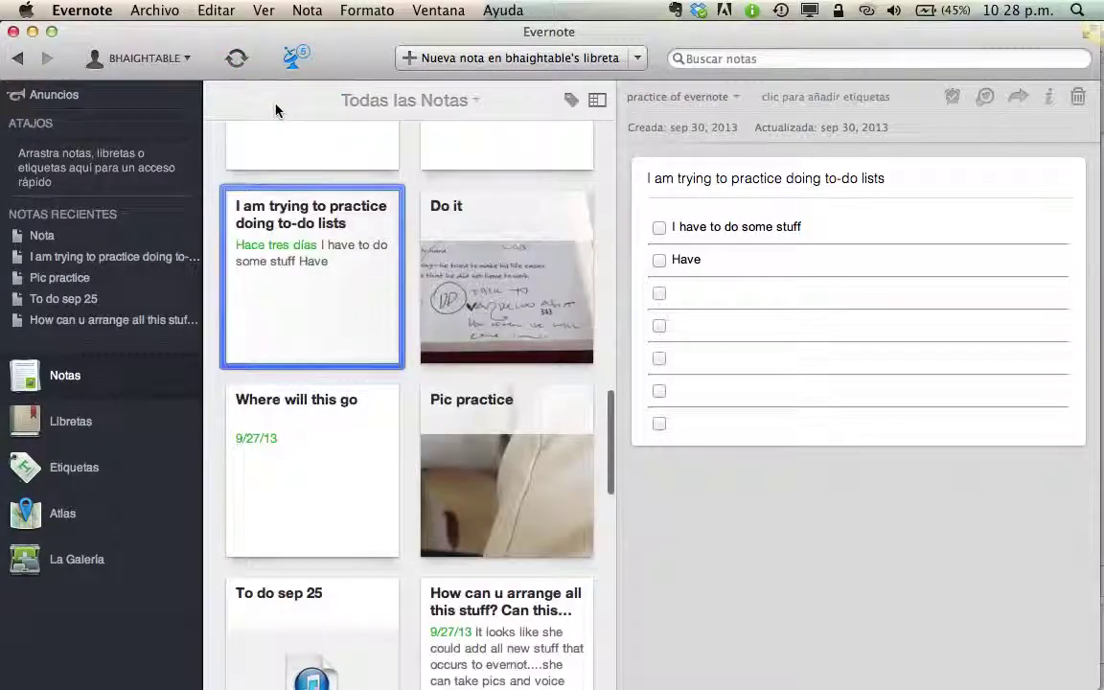
pyautogui.doubleClick(500, 304)
pyautogui.click(604, 318)
pyautogui.click(887, 456)
pyautogui.click(714, 449)
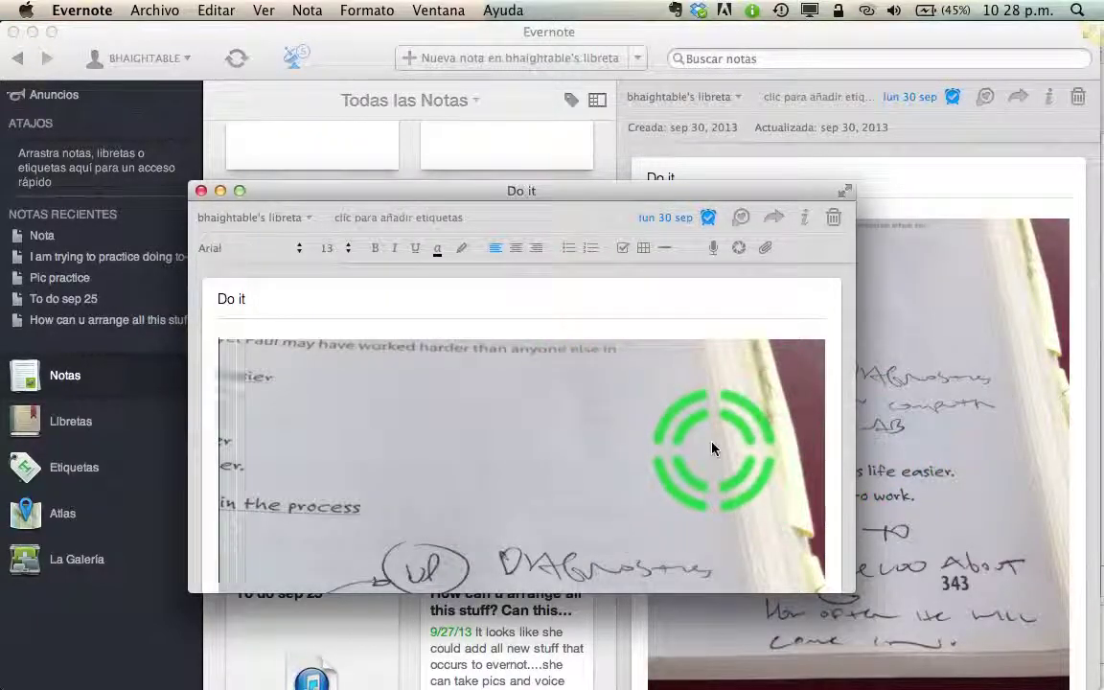
# Step: Examine the handwritten reminders in the photographed book page of the "Do it" note
pyautogui.scroll(-5, 712, 447)
pyautogui.scroll(-5, 712, 444)
pyautogui.scroll(3, 712, 444)
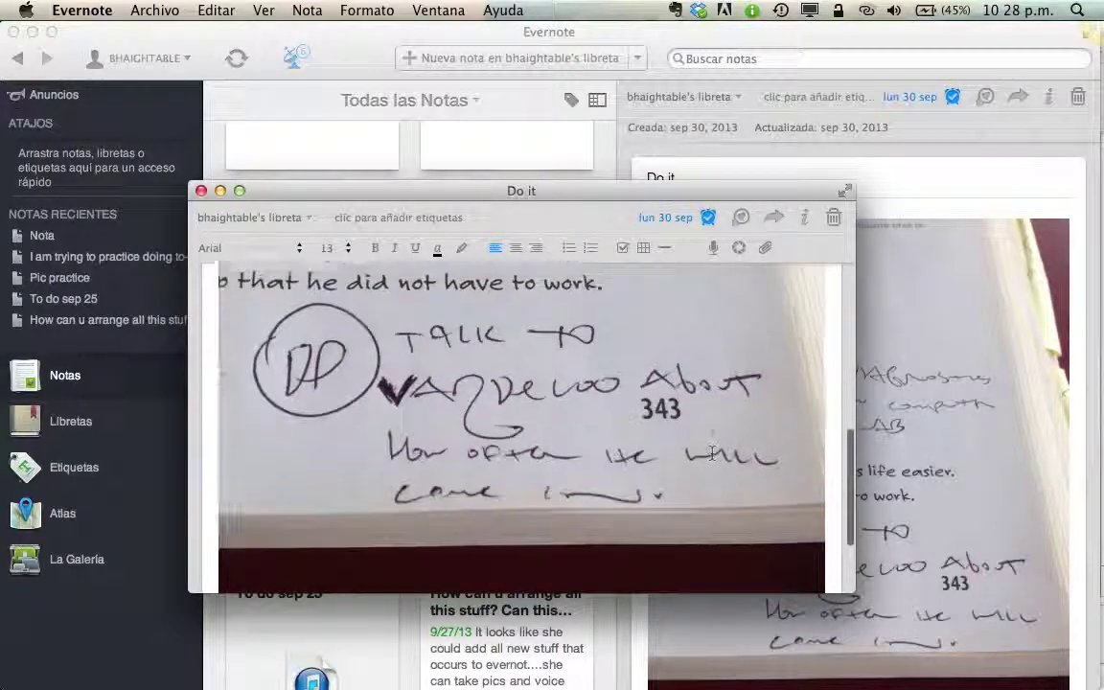
pyautogui.scroll(2, 712, 450)
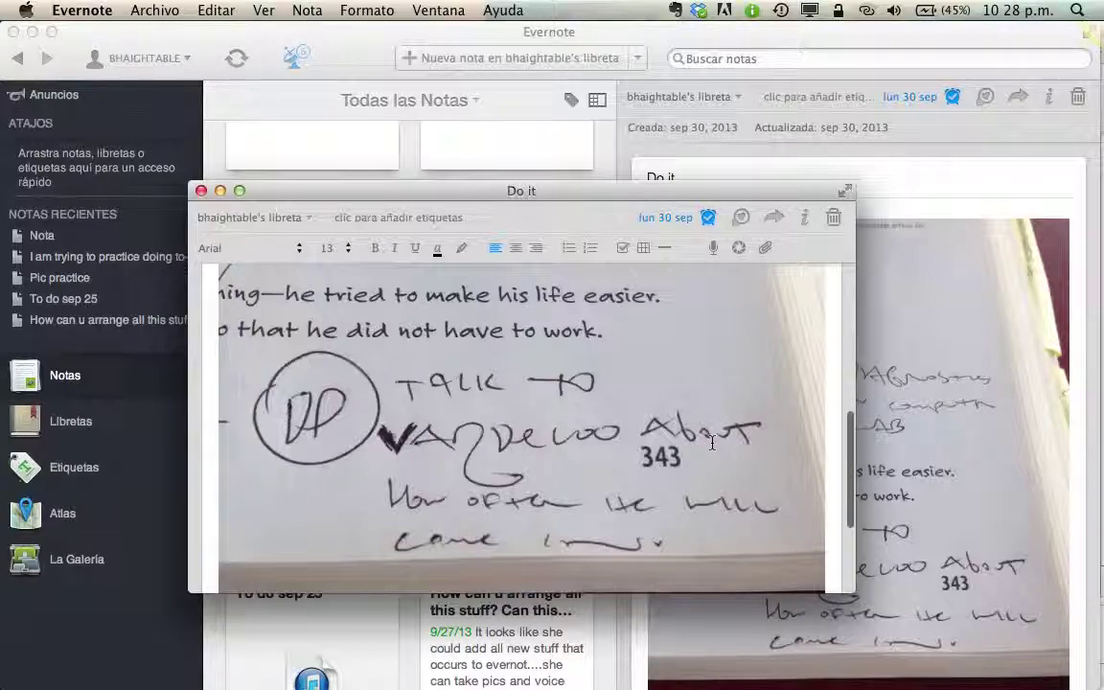
pyautogui.scroll(2, 712, 443)
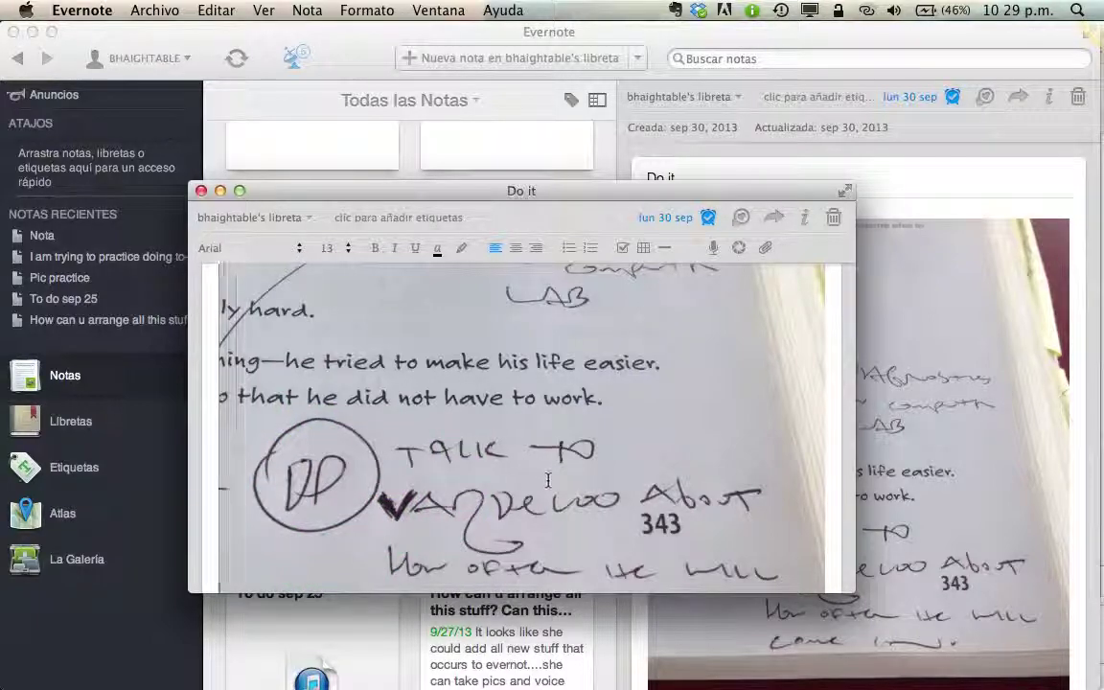
pyautogui.scroll(5, 548, 482)
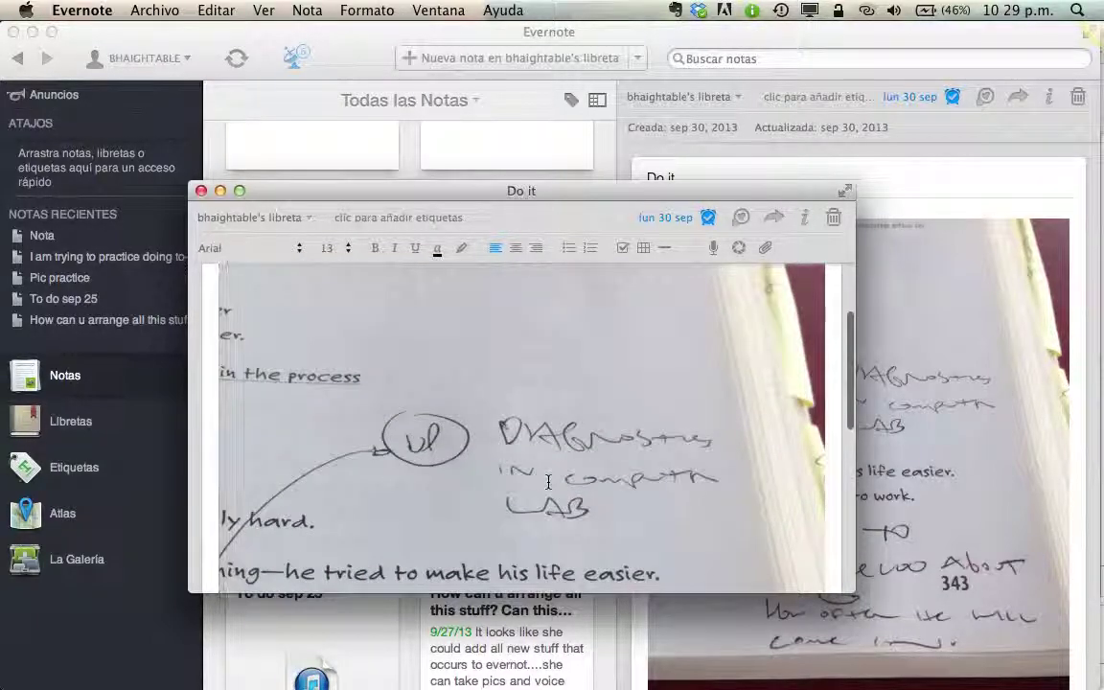
pyautogui.scroll(-5, 548, 482)
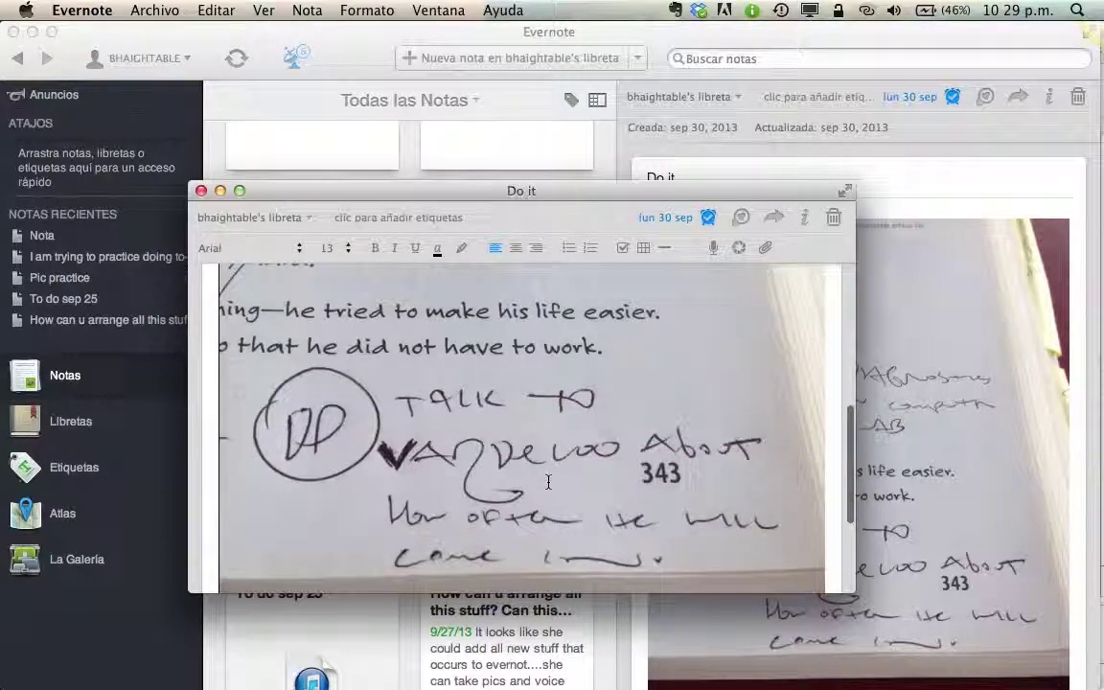
pyautogui.scroll(-3, 548, 483)
pyautogui.click(532, 476)
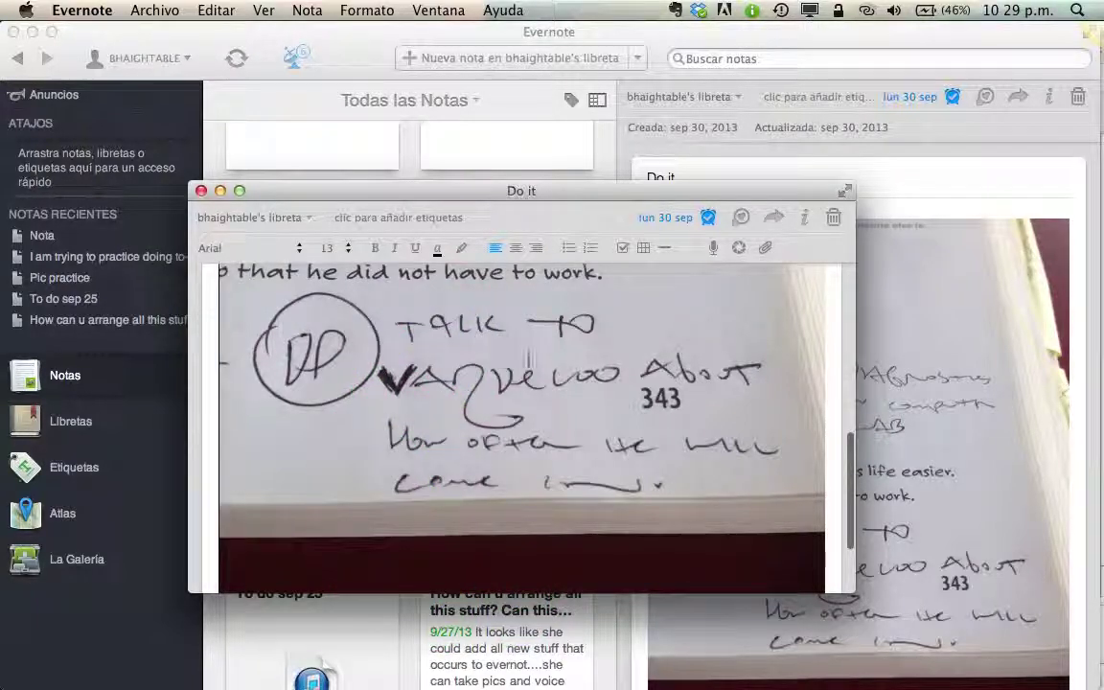
pyautogui.scroll(1, 568, 377)
pyautogui.scroll(10, 568, 377)
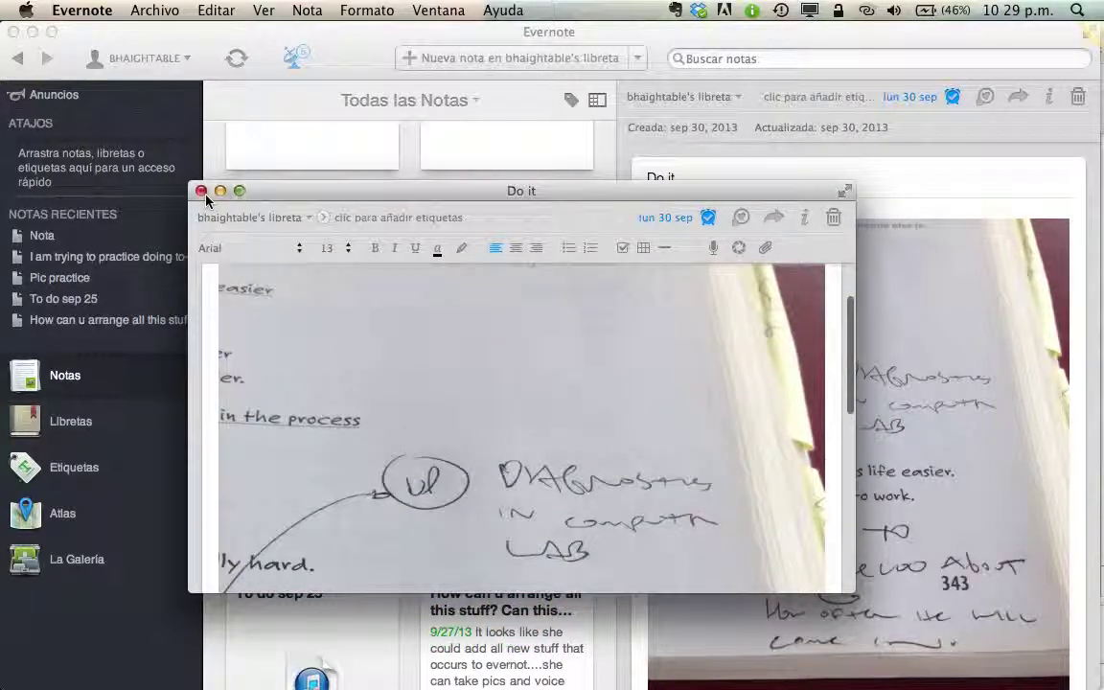
# Step: Close the separate "Do it" note window and search all notes for the handwritten word "talk"
pyautogui.click(201, 191)
pyautogui.click(764, 58)
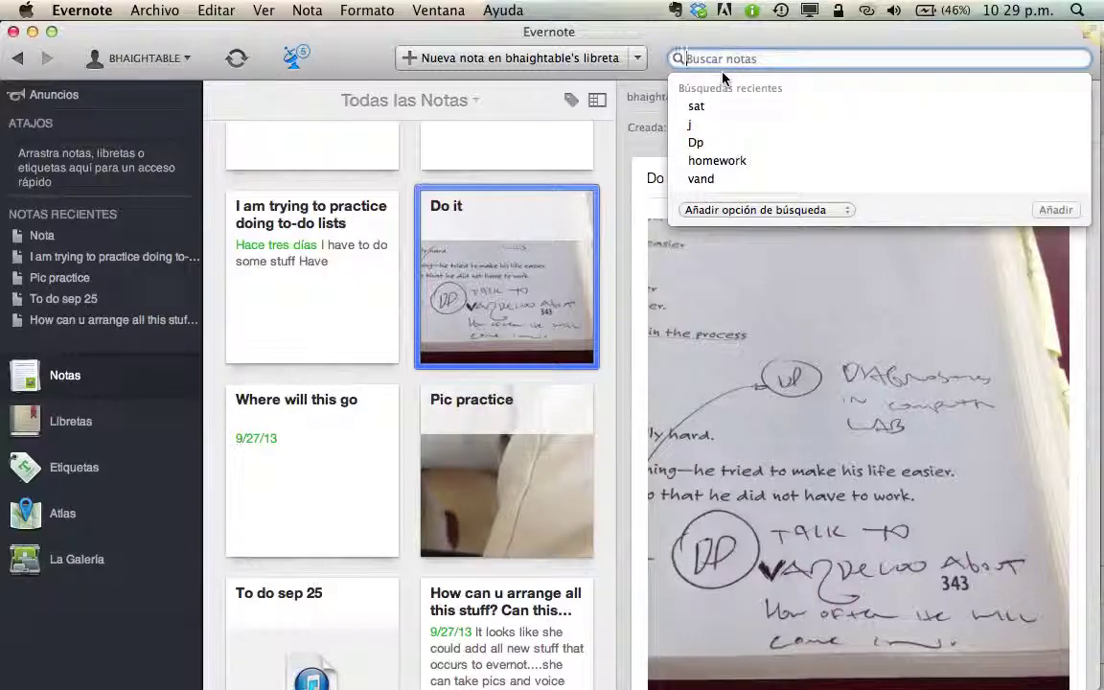
pyautogui.write('talk')
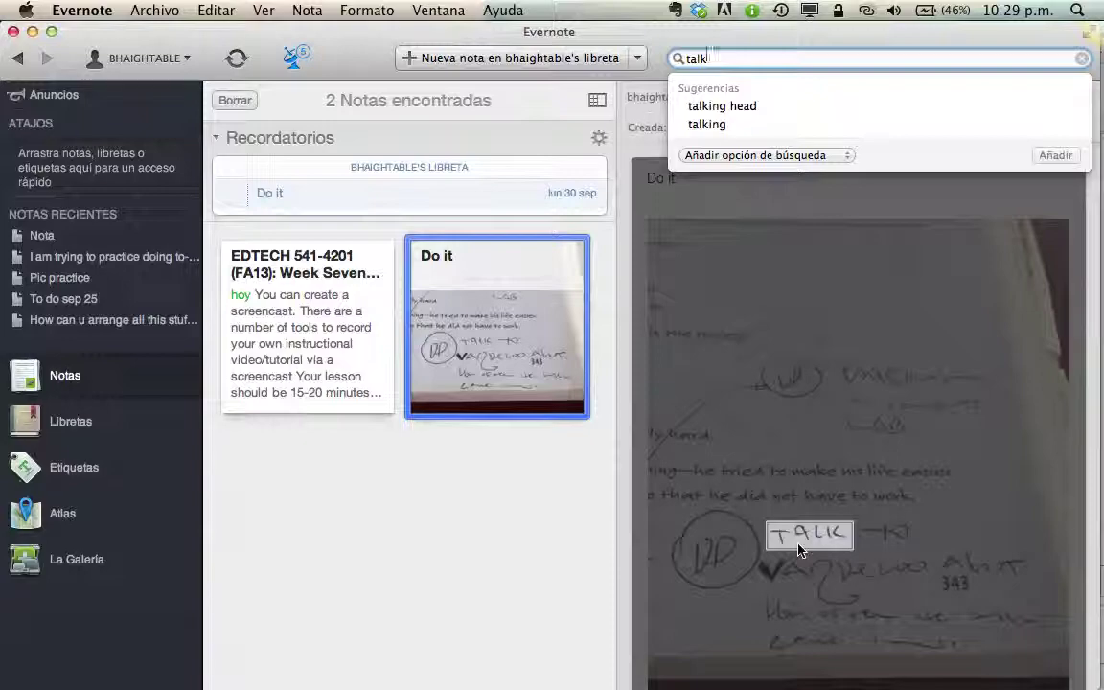
pyautogui.click(778, 483)
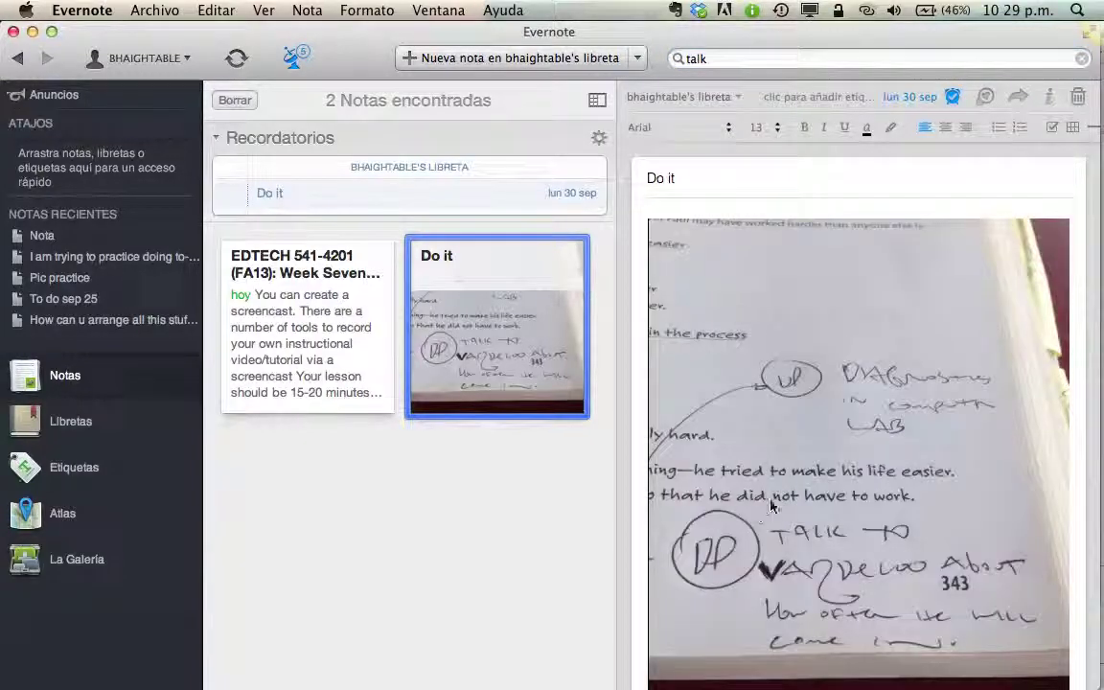
pyautogui.click(791, 56)
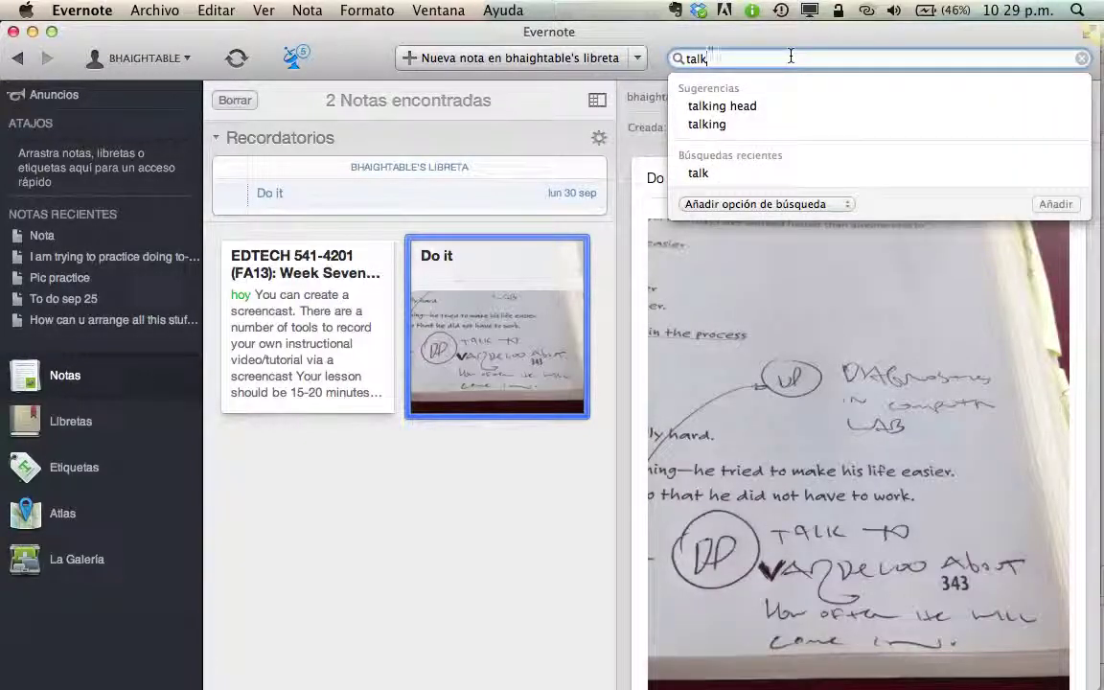
pyautogui.press('Return')
pyautogui.click(767, 57)
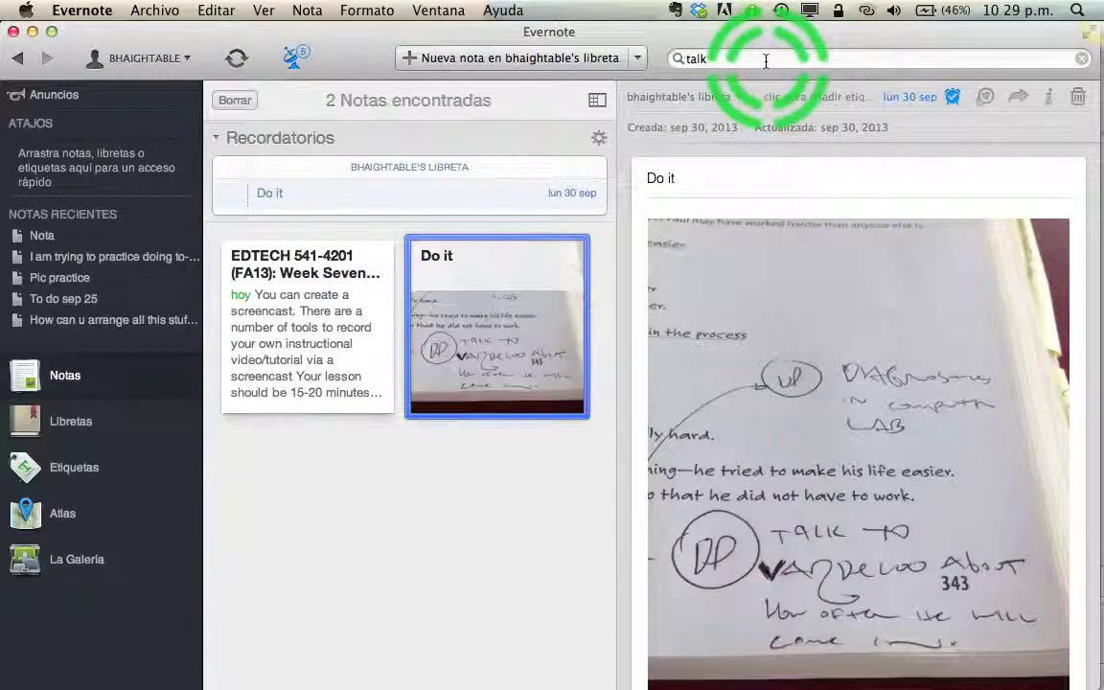
pyautogui.press('Return')
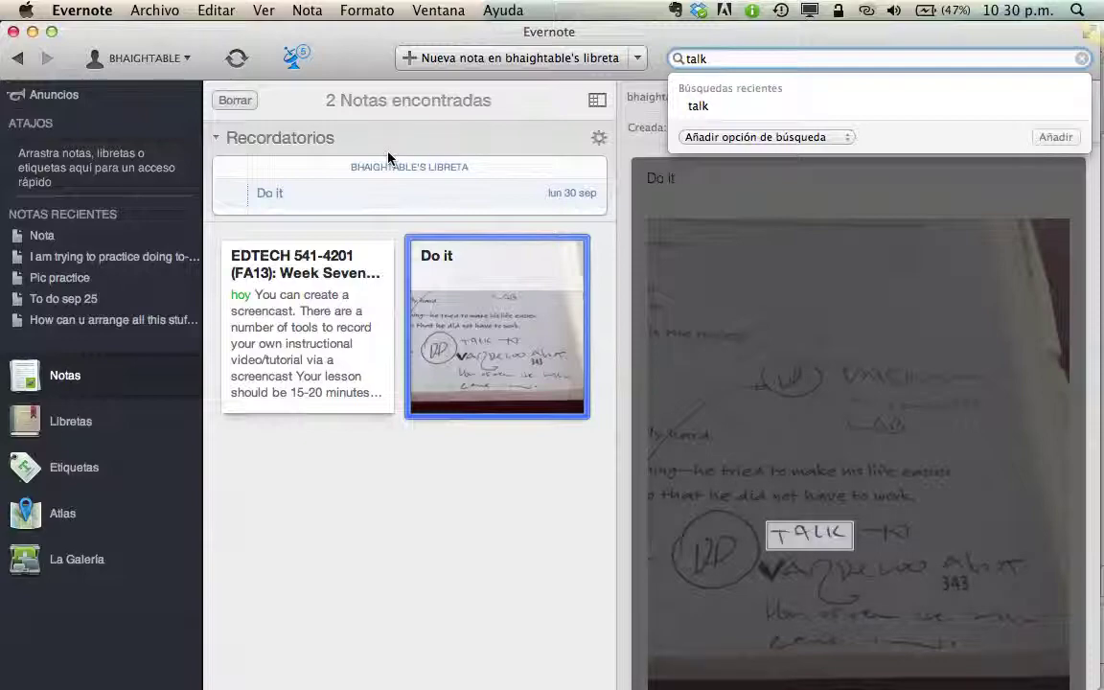
# Step: Dismiss the search suggestions and synchronize the notes, keeping the "Do it" picture note in view
pyautogui.click(235, 30)
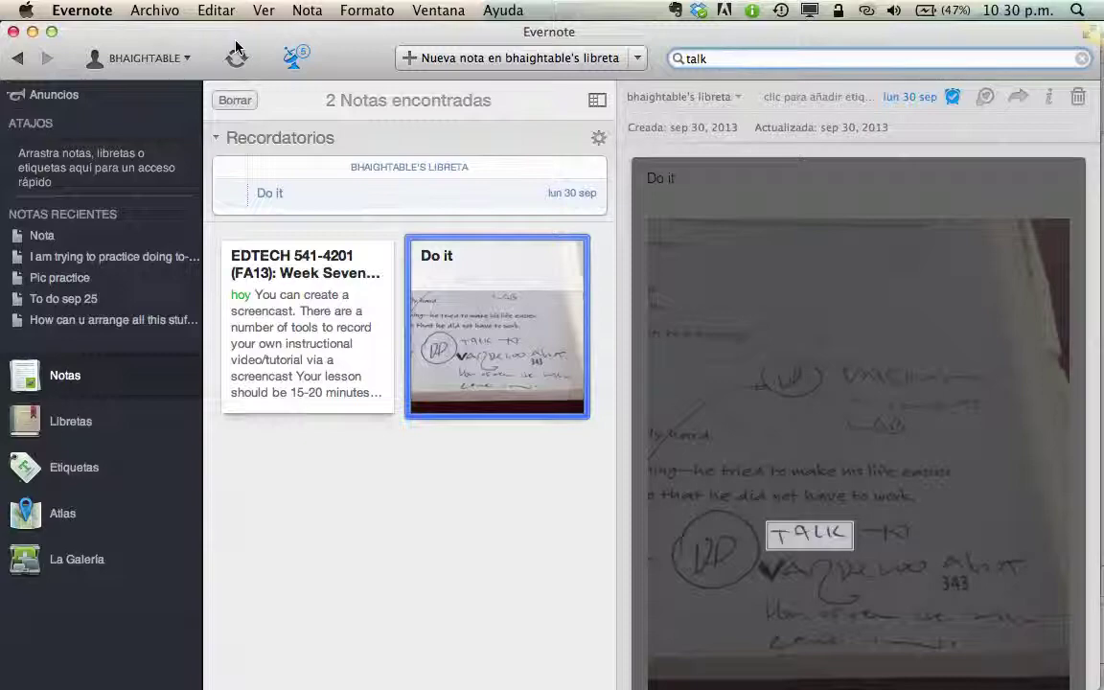
pyautogui.click(235, 55)
pyautogui.moveTo(618, 363)
pyautogui.mouseDown()
pyautogui.moveTo(813, 458)
pyautogui.moveTo(862, 521)
pyautogui.moveTo(801, 527)
pyautogui.moveTo(779, 453)
pyautogui.moveTo(786, 470)
pyautogui.mouseUp()
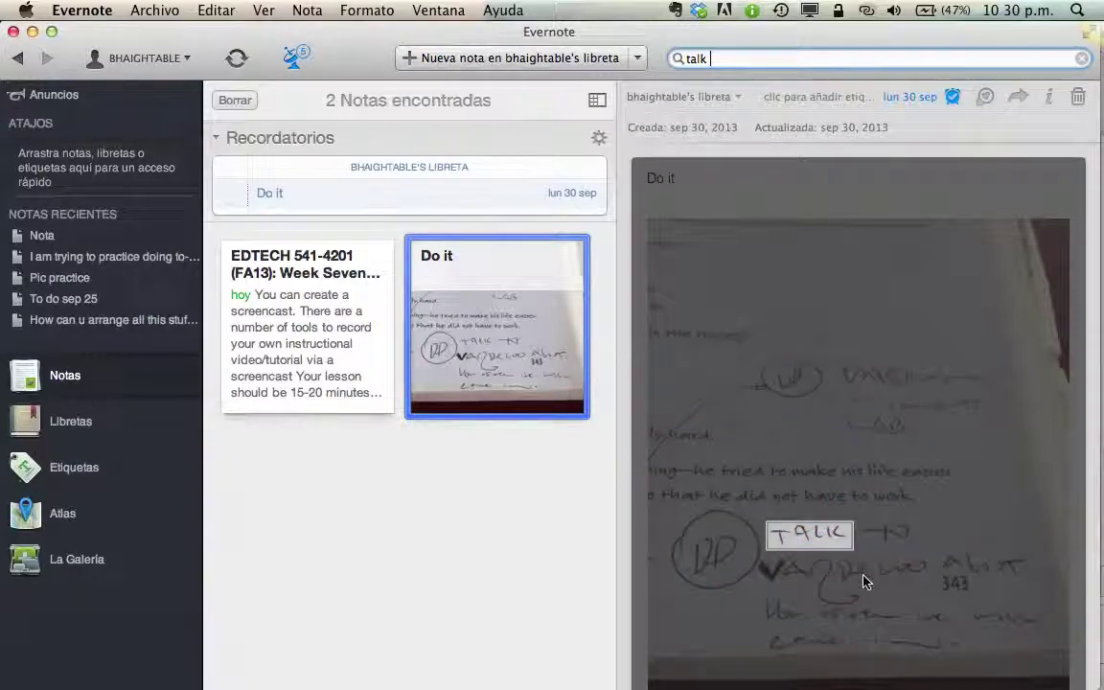
pyautogui.moveTo(705, 479)
pyautogui.mouseDown()
pyautogui.moveTo(866, 498)
pyautogui.moveTo(901, 547)
pyautogui.mouseUp()
# Step: Switch to the PowerPoint presentation, show the Objectives slide and review the remaining slide thumbnails
pyautogui.press('super+Tab')
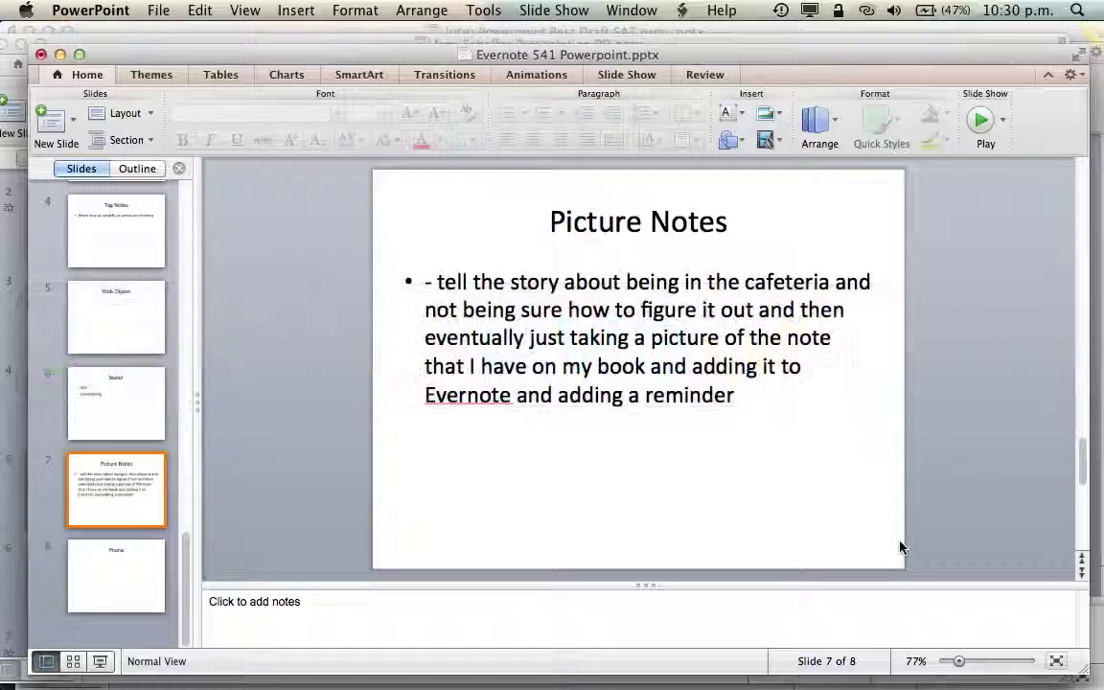
pyautogui.click(364, 408)
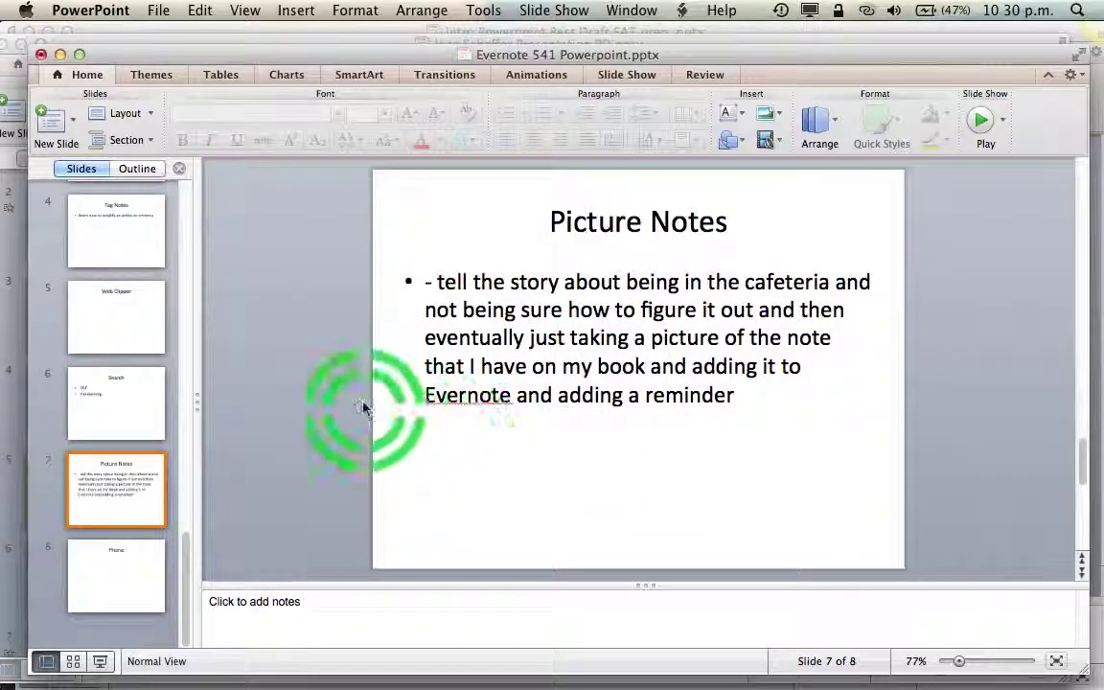
pyautogui.scroll(5, 135, 345)
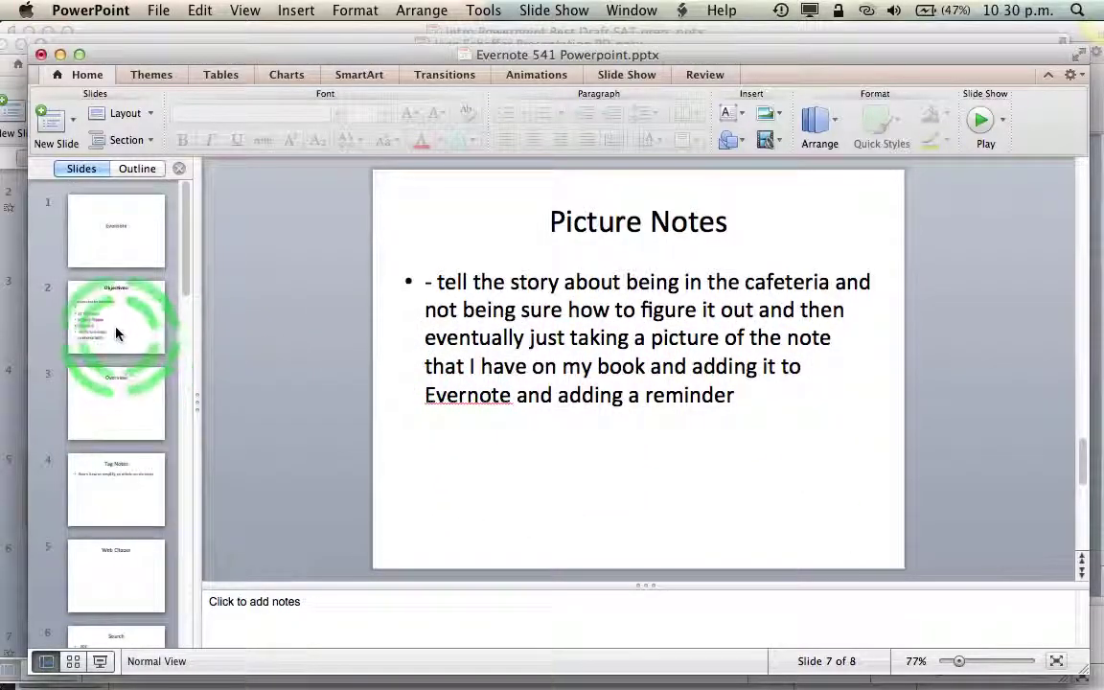
pyautogui.click(116, 333)
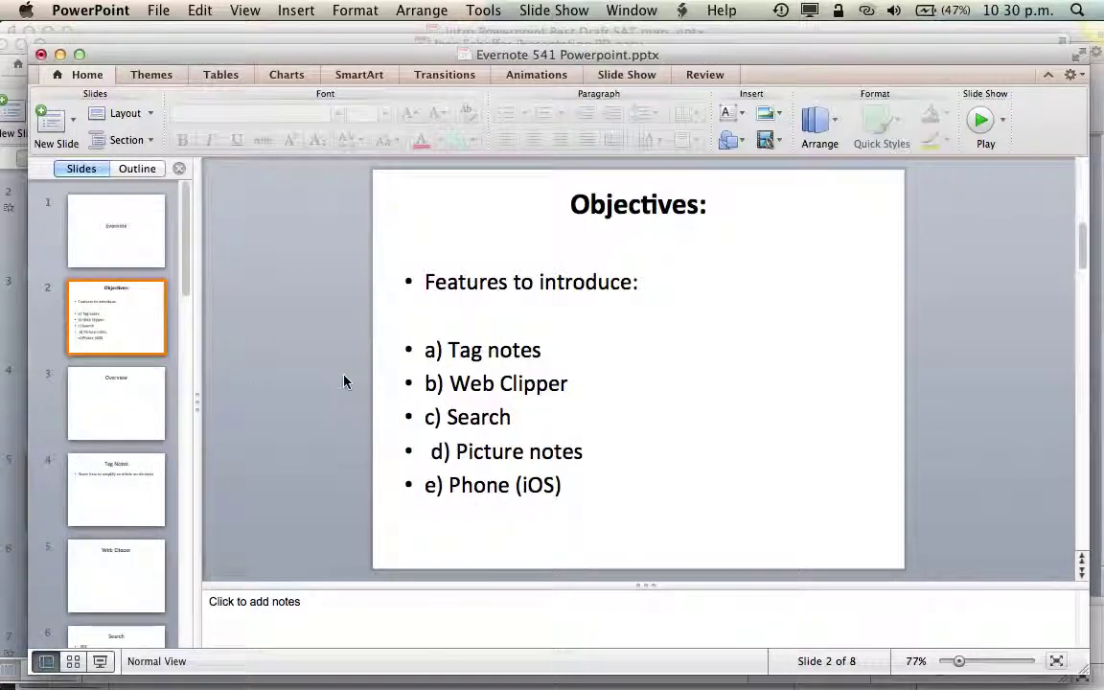
pyautogui.scroll(-5, 115, 384)
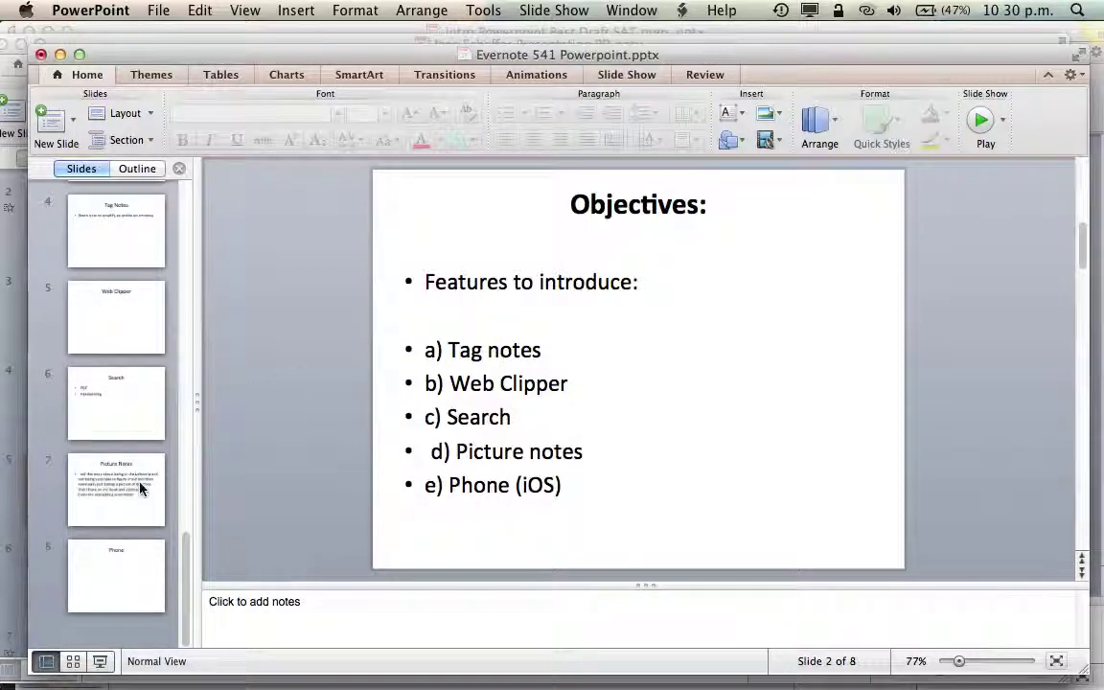
# Step: Return to Evernote, view the account options and go back to the notes section
pyautogui.press('super+Tab')
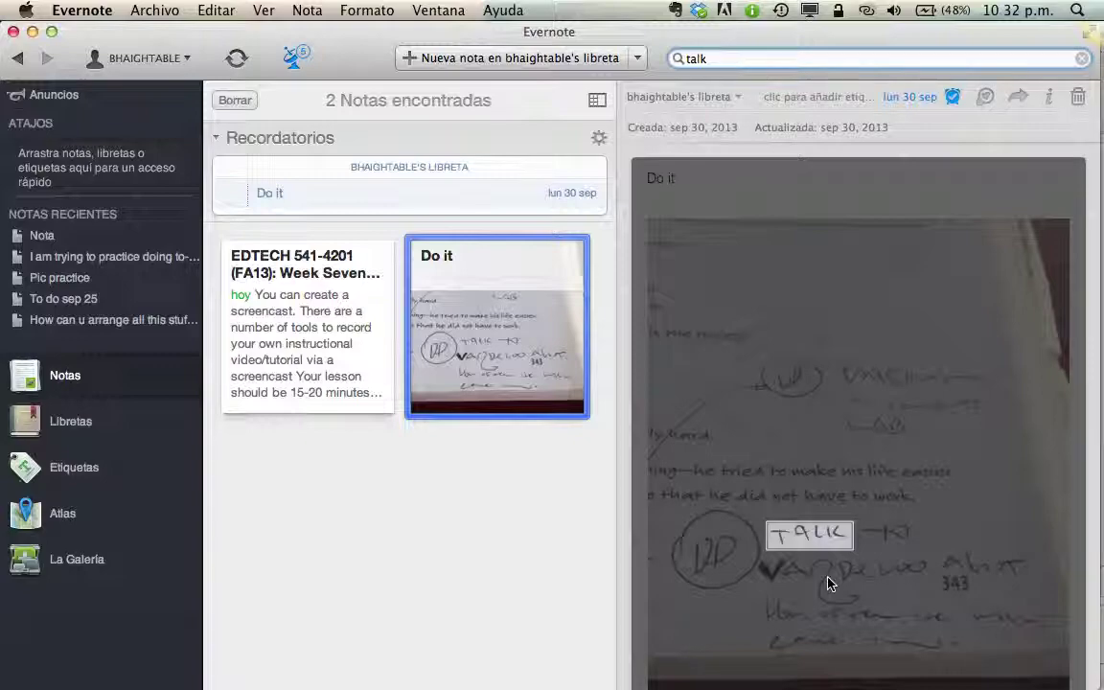
pyautogui.click(719, 540)
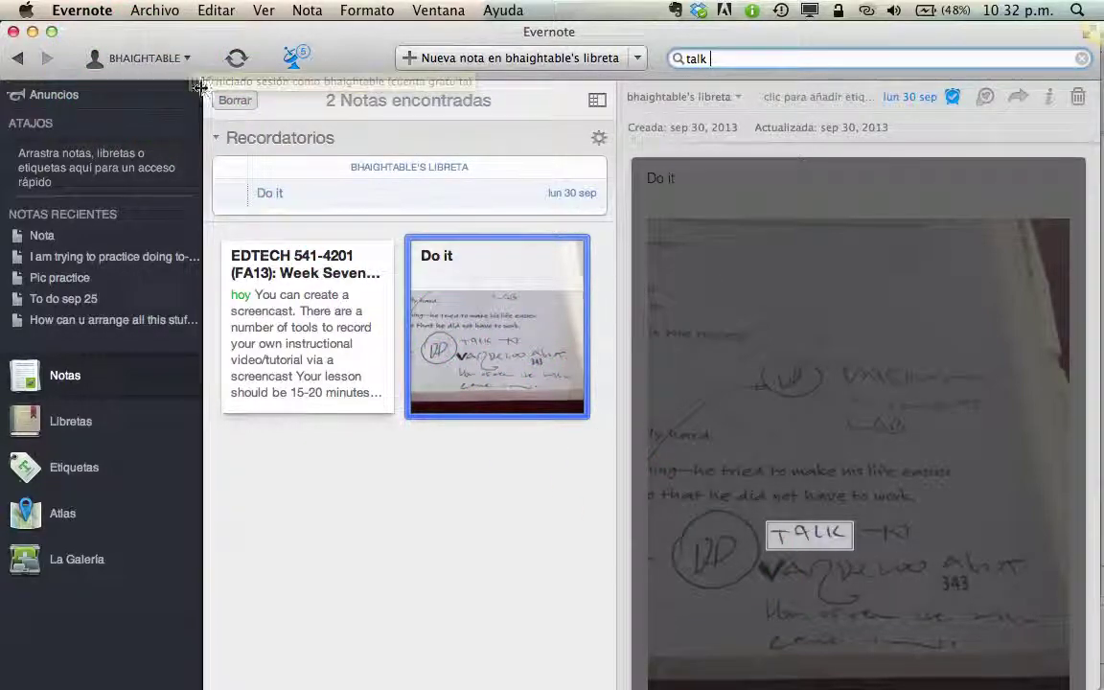
pyautogui.click(189, 60)
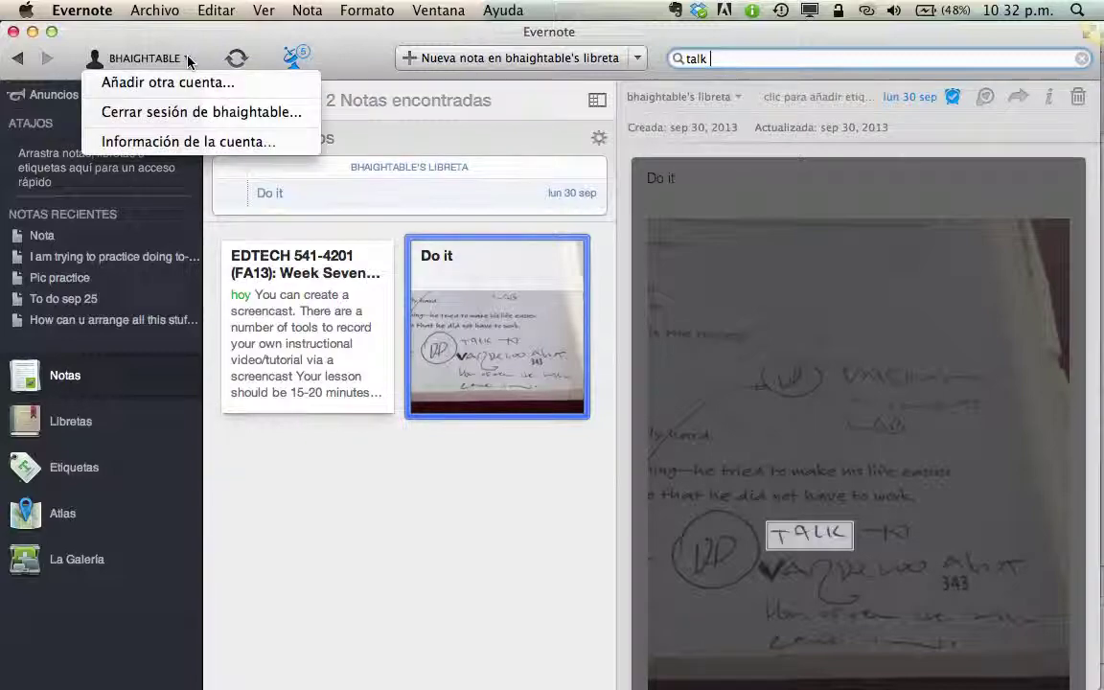
pyautogui.click(182, 57)
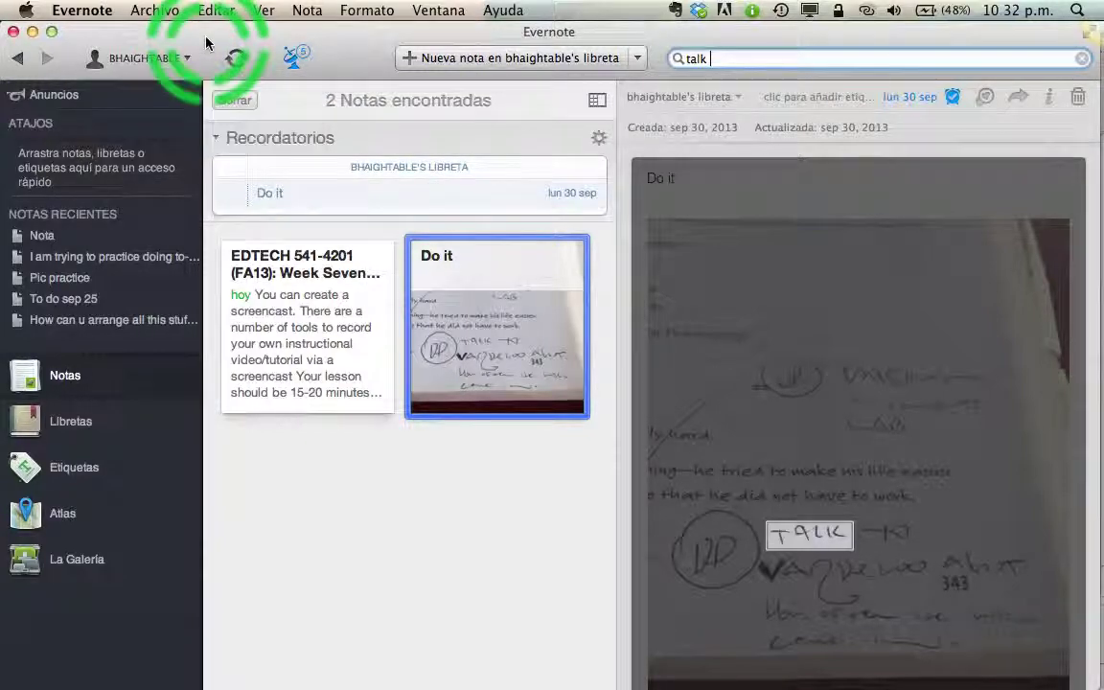
pyautogui.click(55, 372)
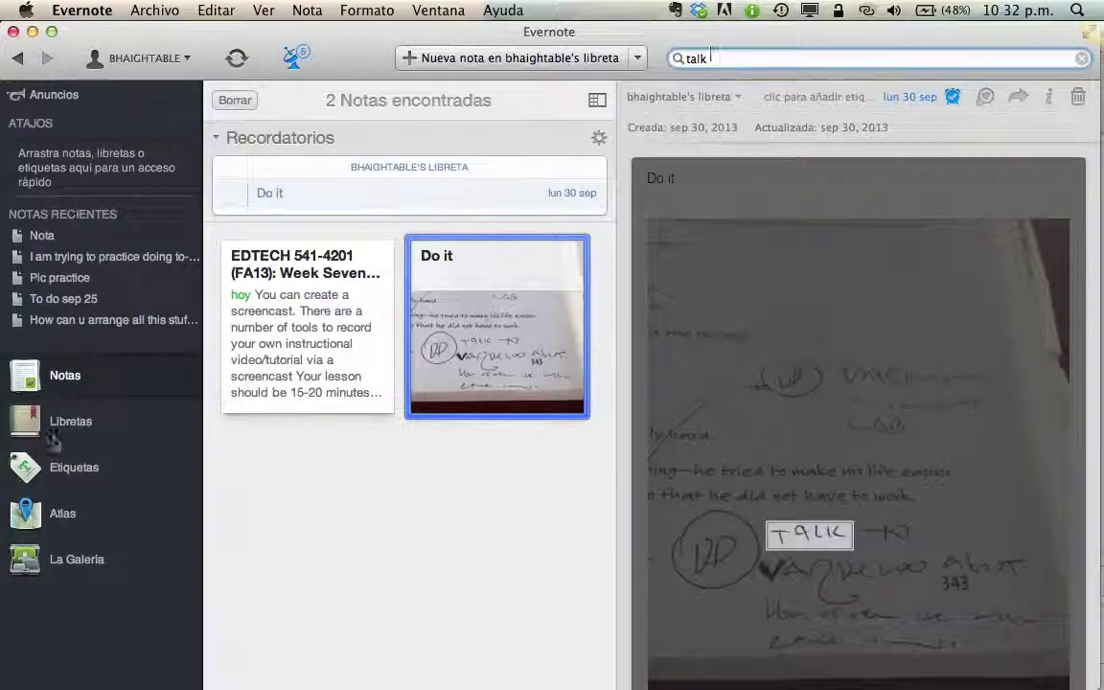